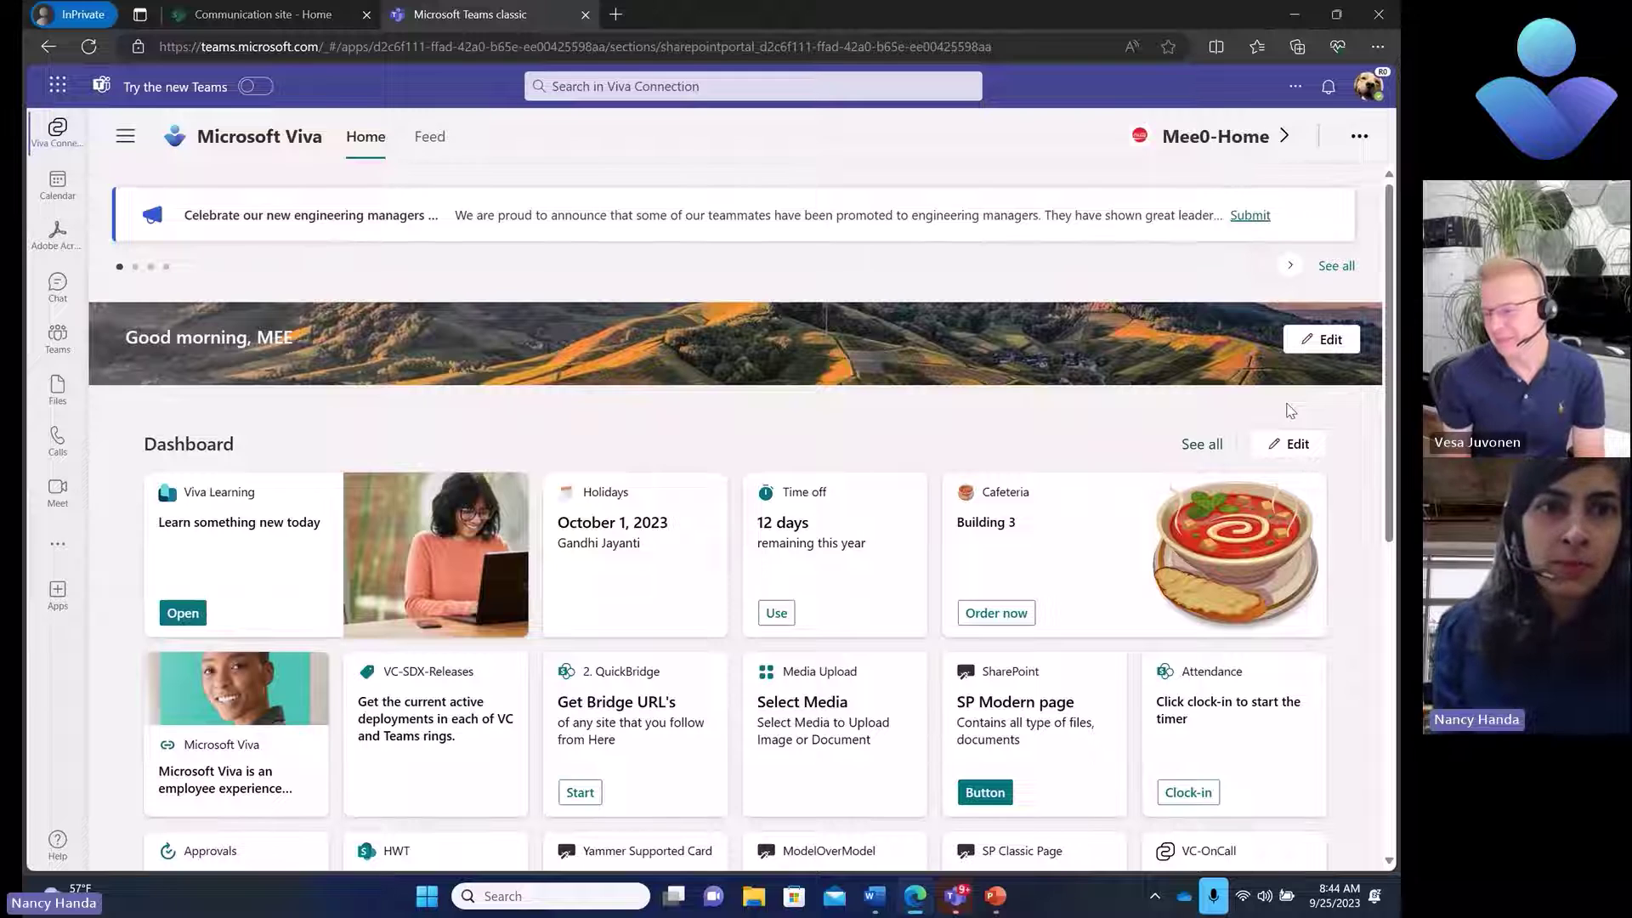
Open the Viva Connections announcements management page and start a new announcement
left_click(1361, 138)
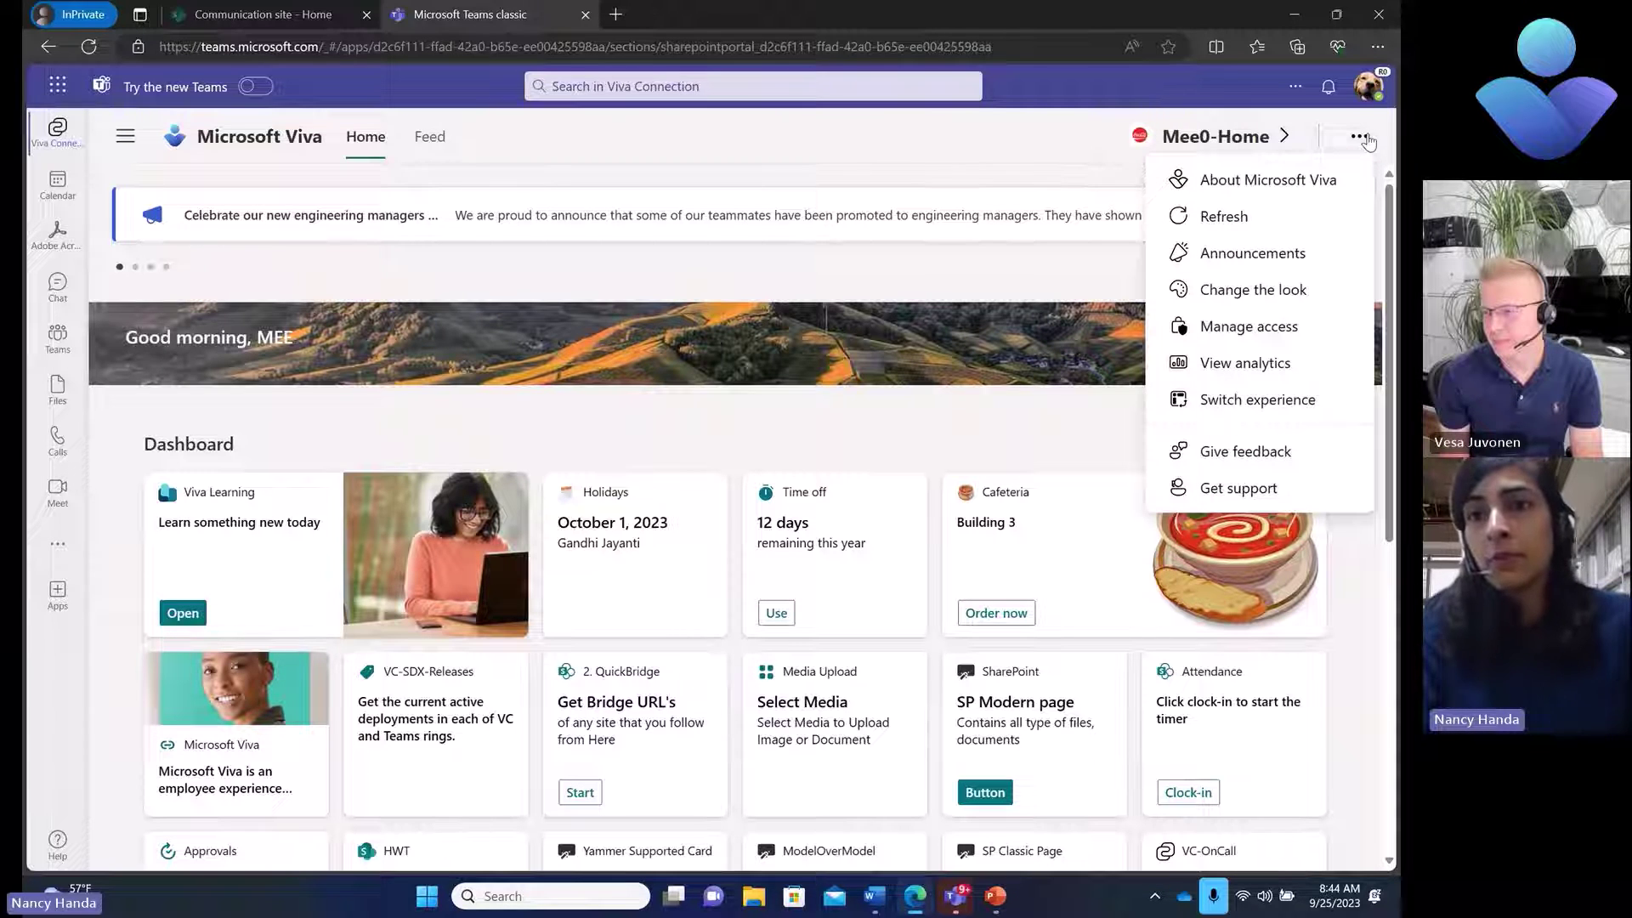
left_click(1332, 266)
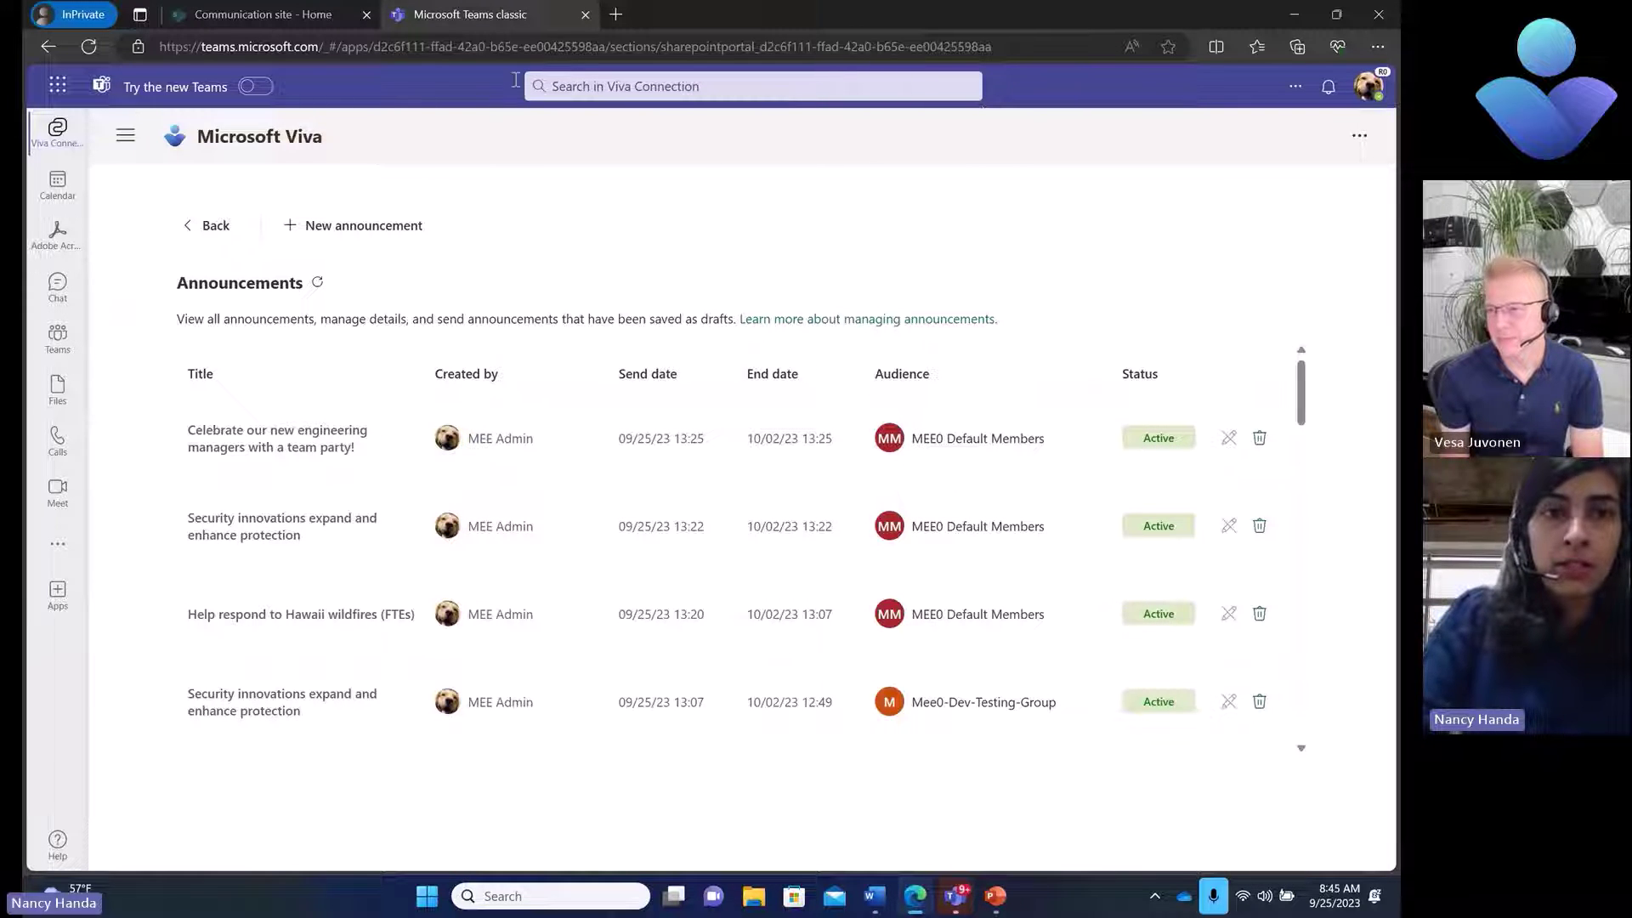
left_click(361, 229)
Title the announcement "Hiring new engineers next week in recruiting event"
left_click(940, 331)
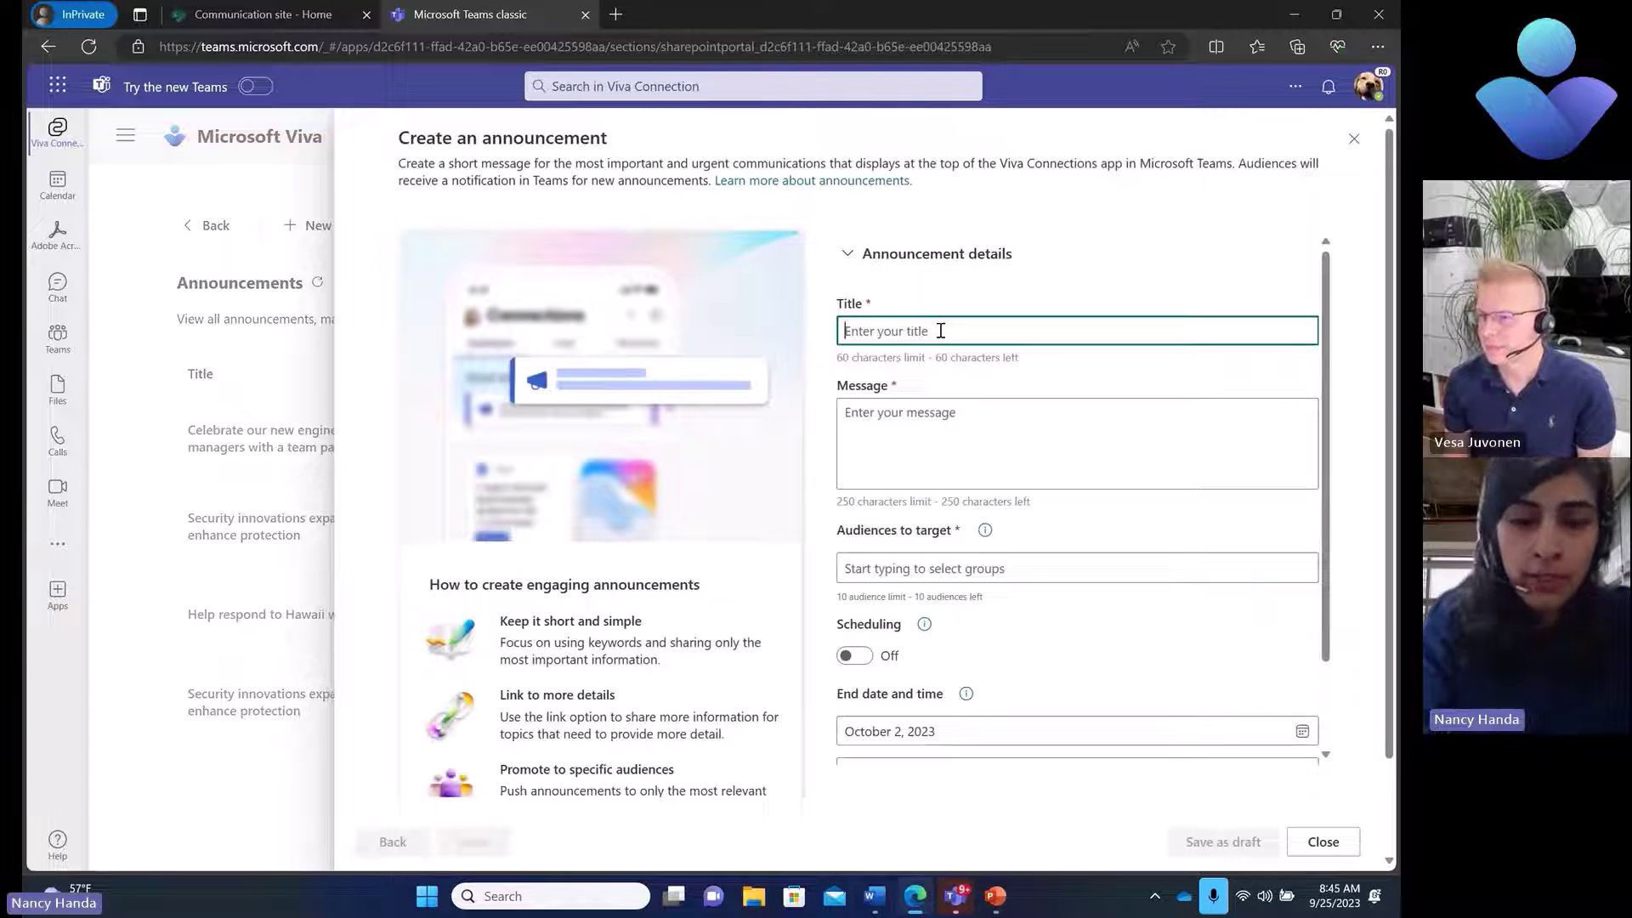
type("Hiring")
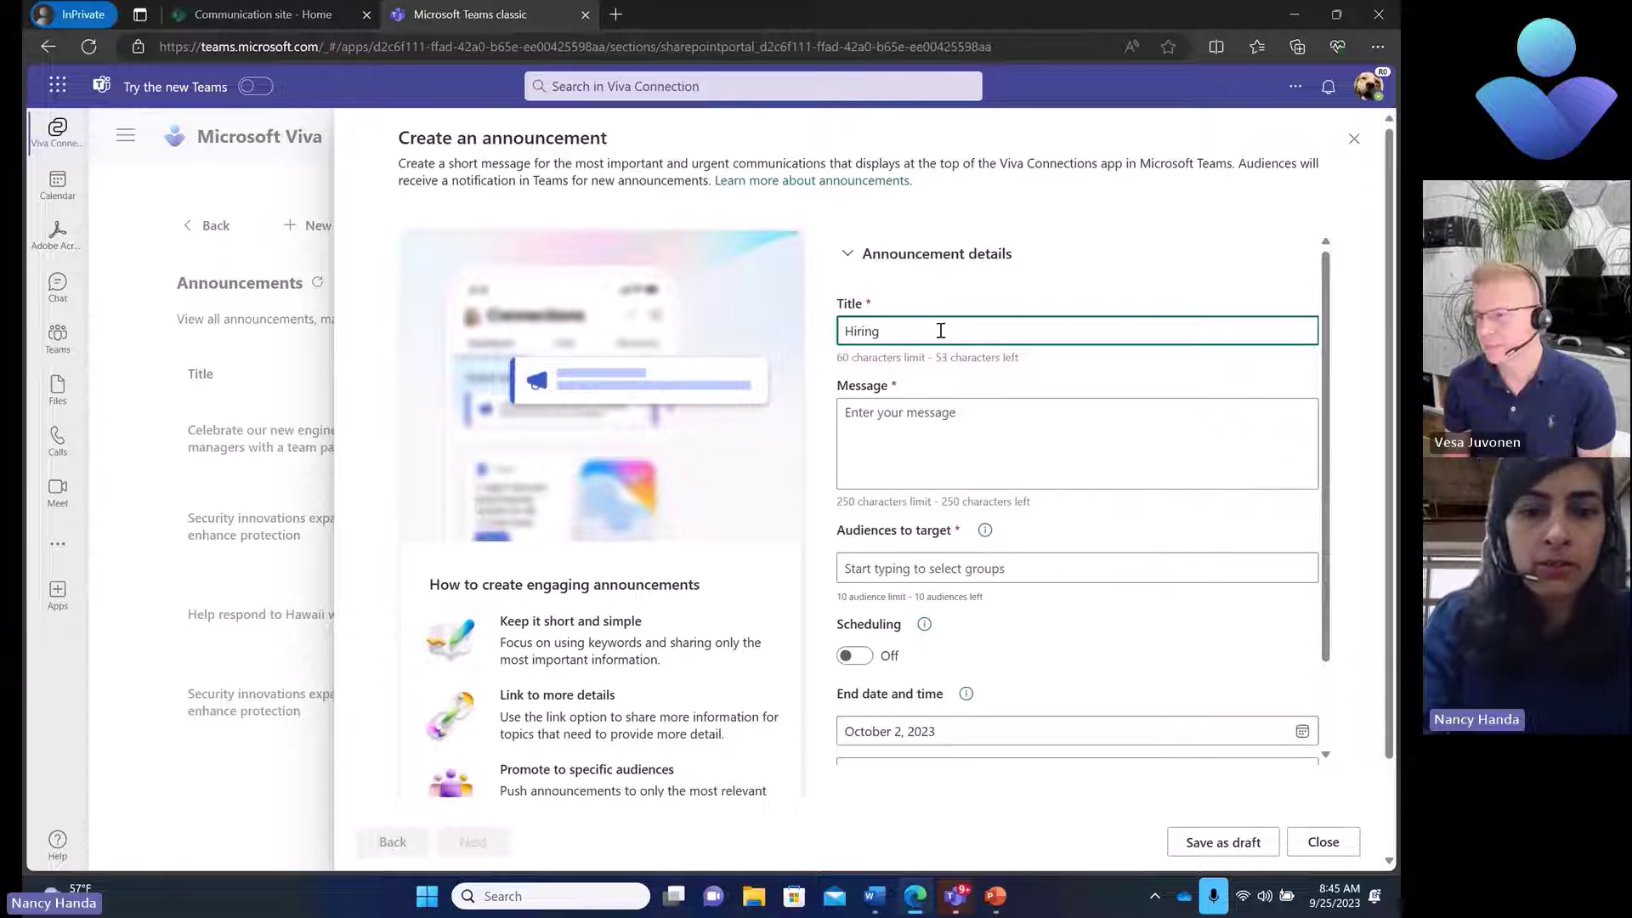
type(" new engu")
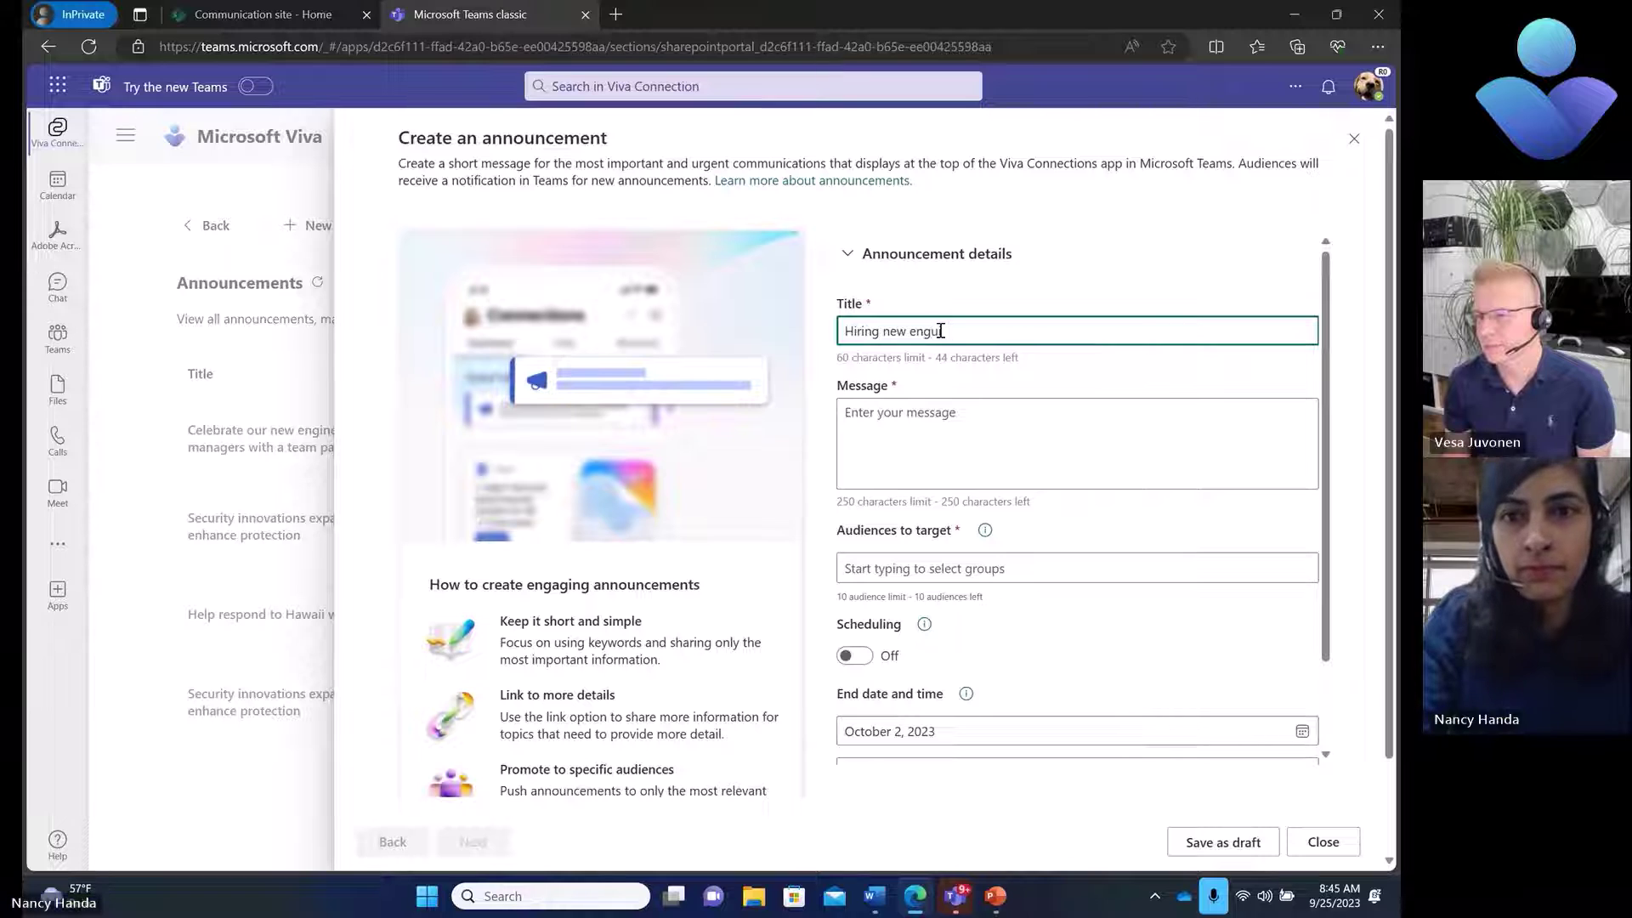
key("BackSpace")
type("ineers")
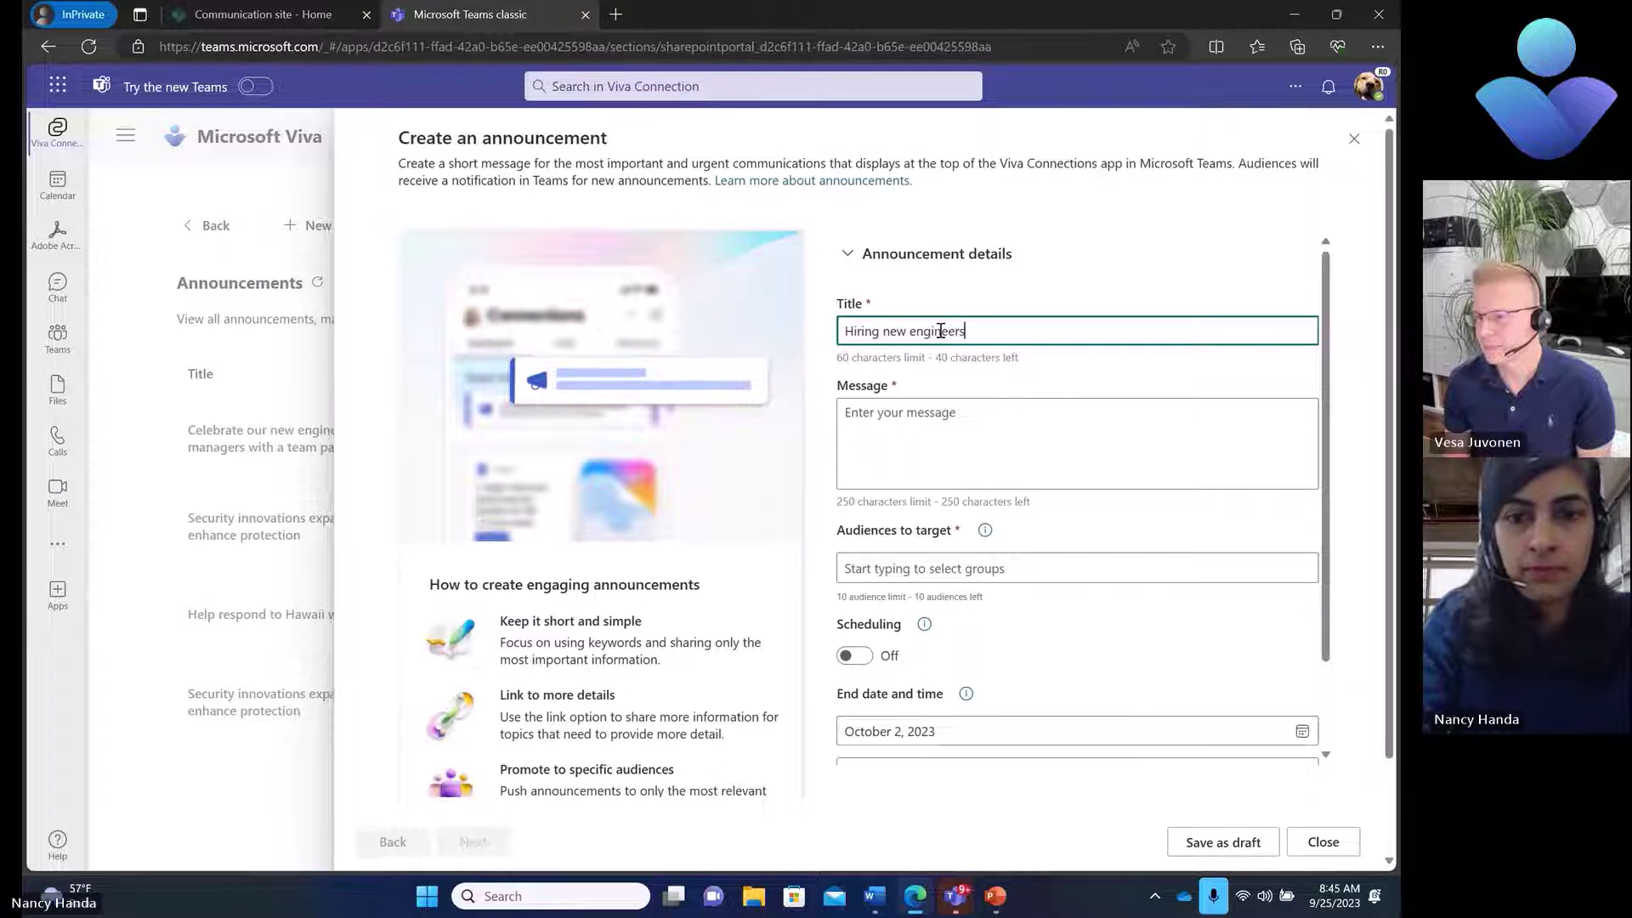
type(" next")
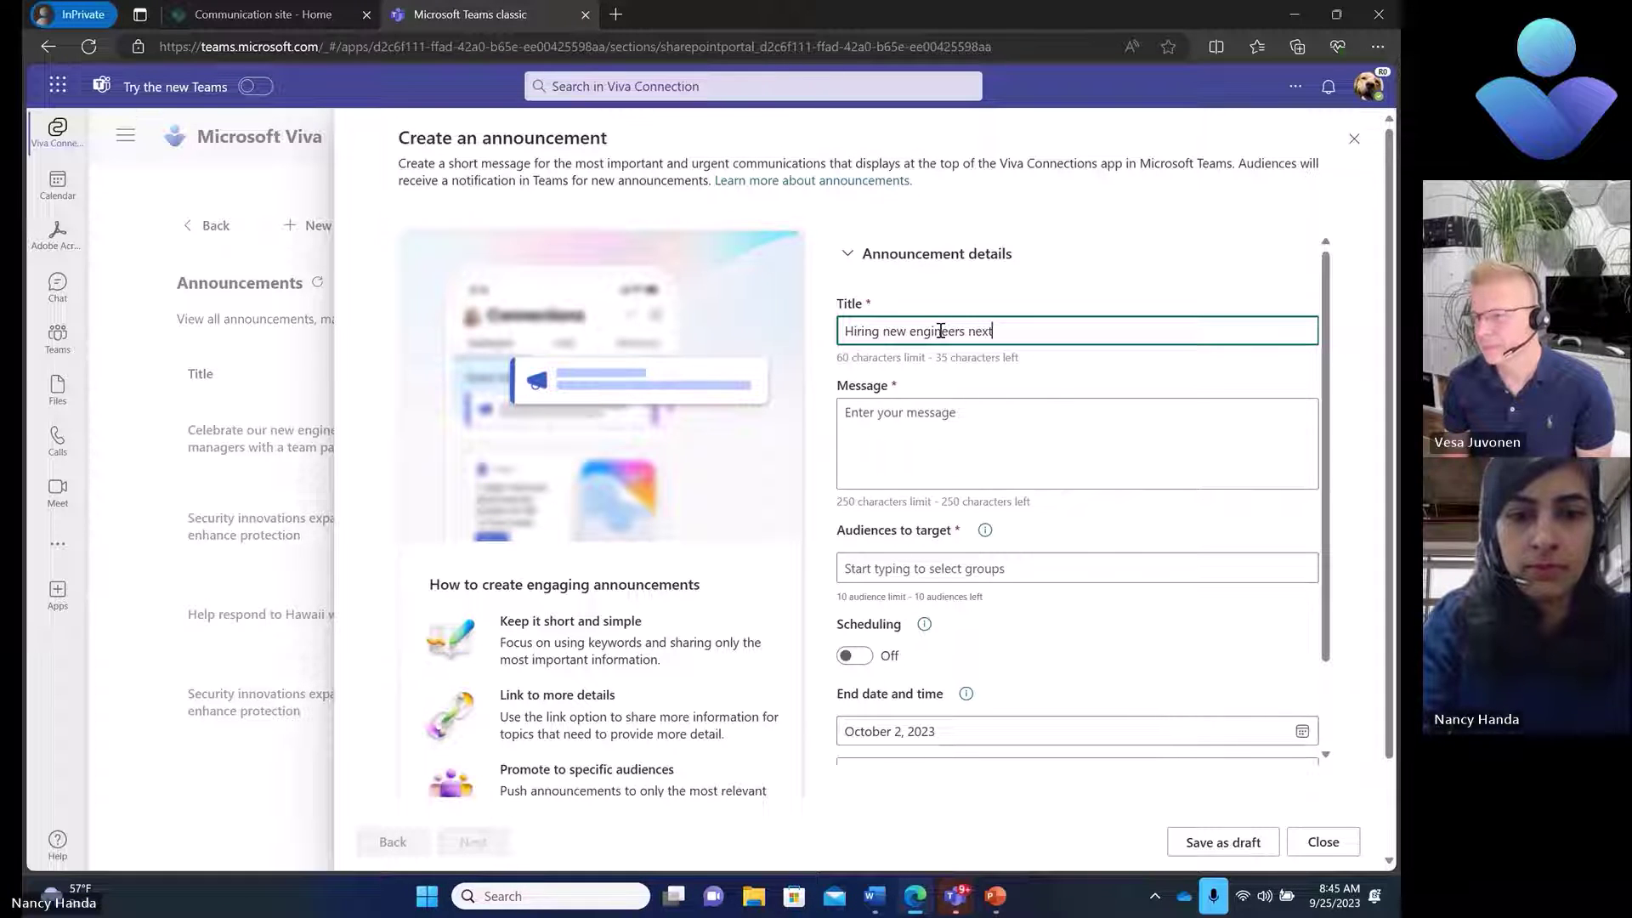
type(" week in recr")
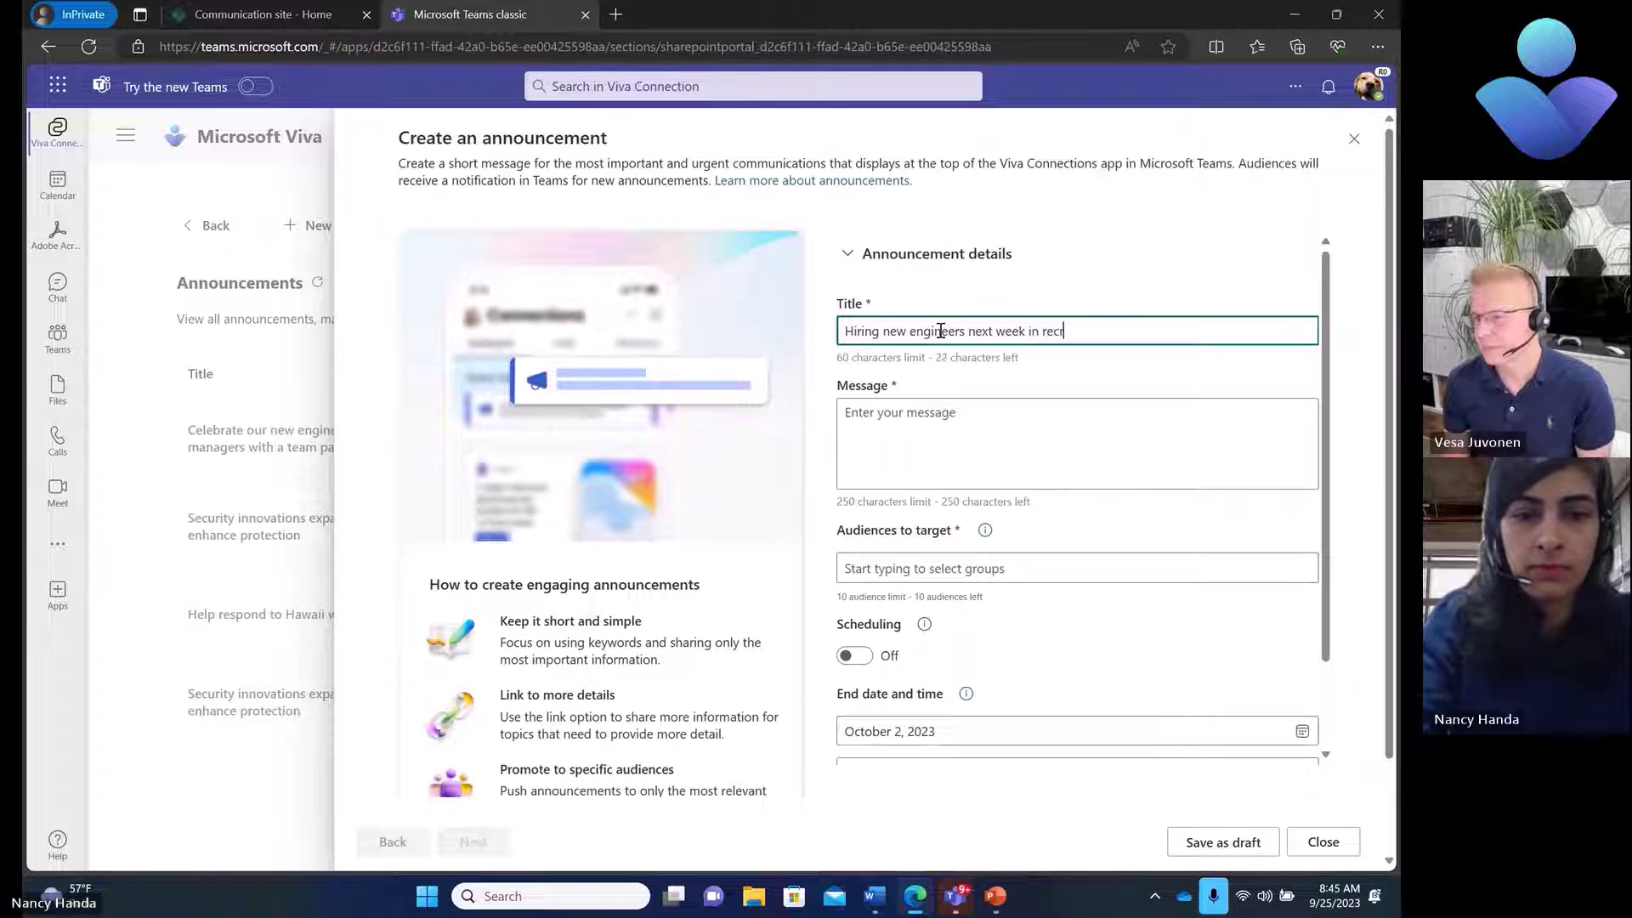
type("uiting event")
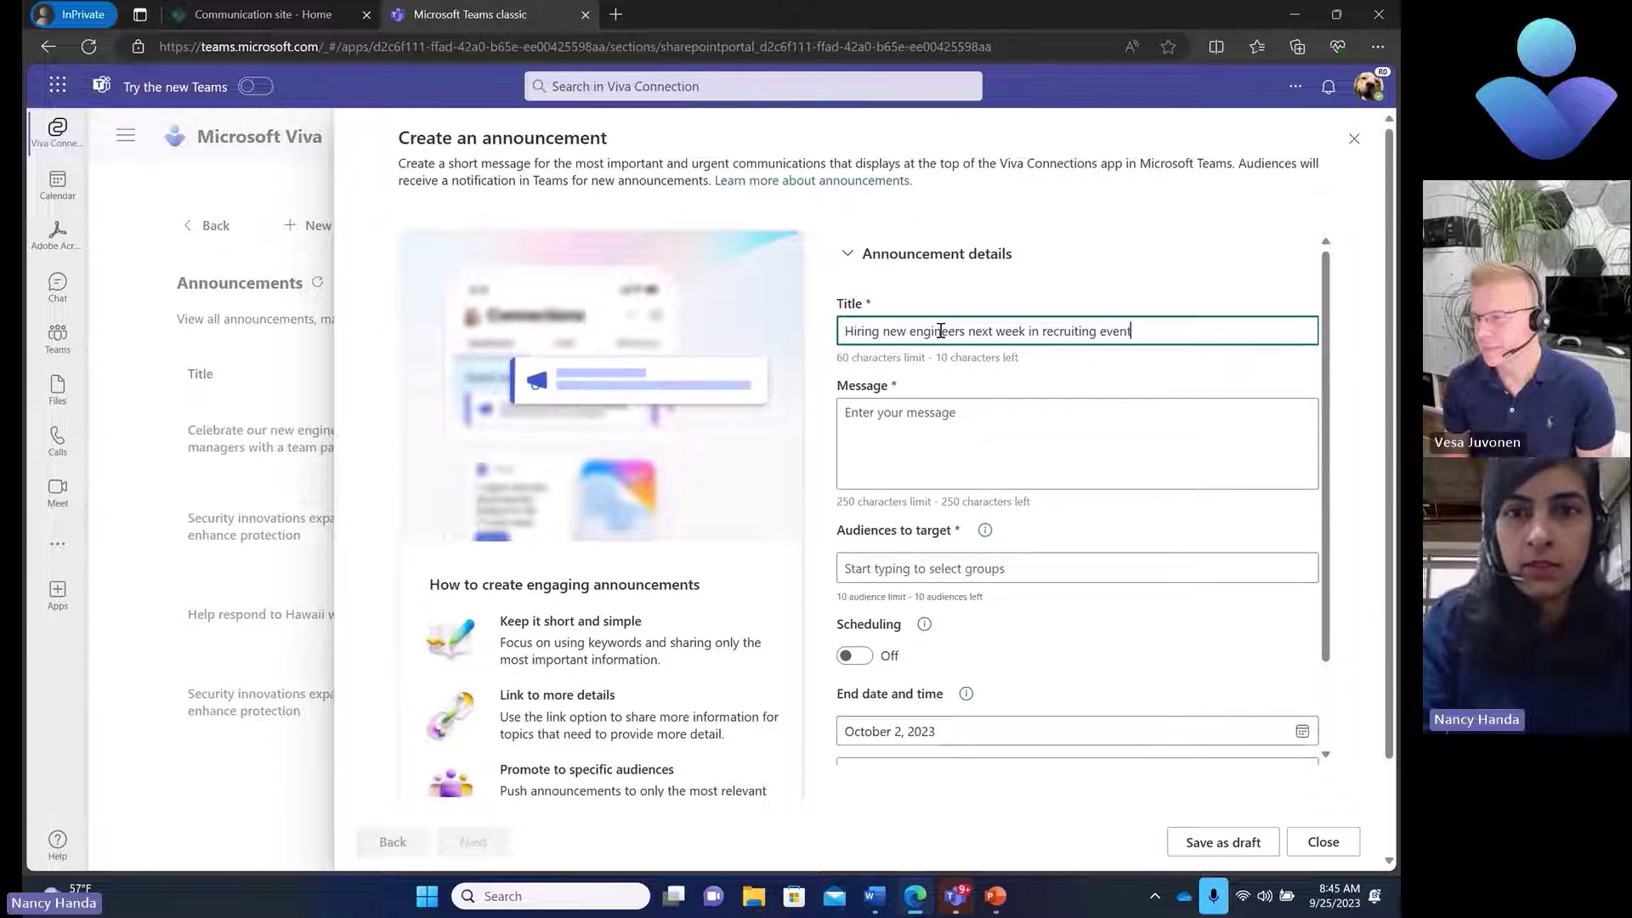
Enter the announcement message "Apply quickly to the link provided for interviewing"
key("Tab")
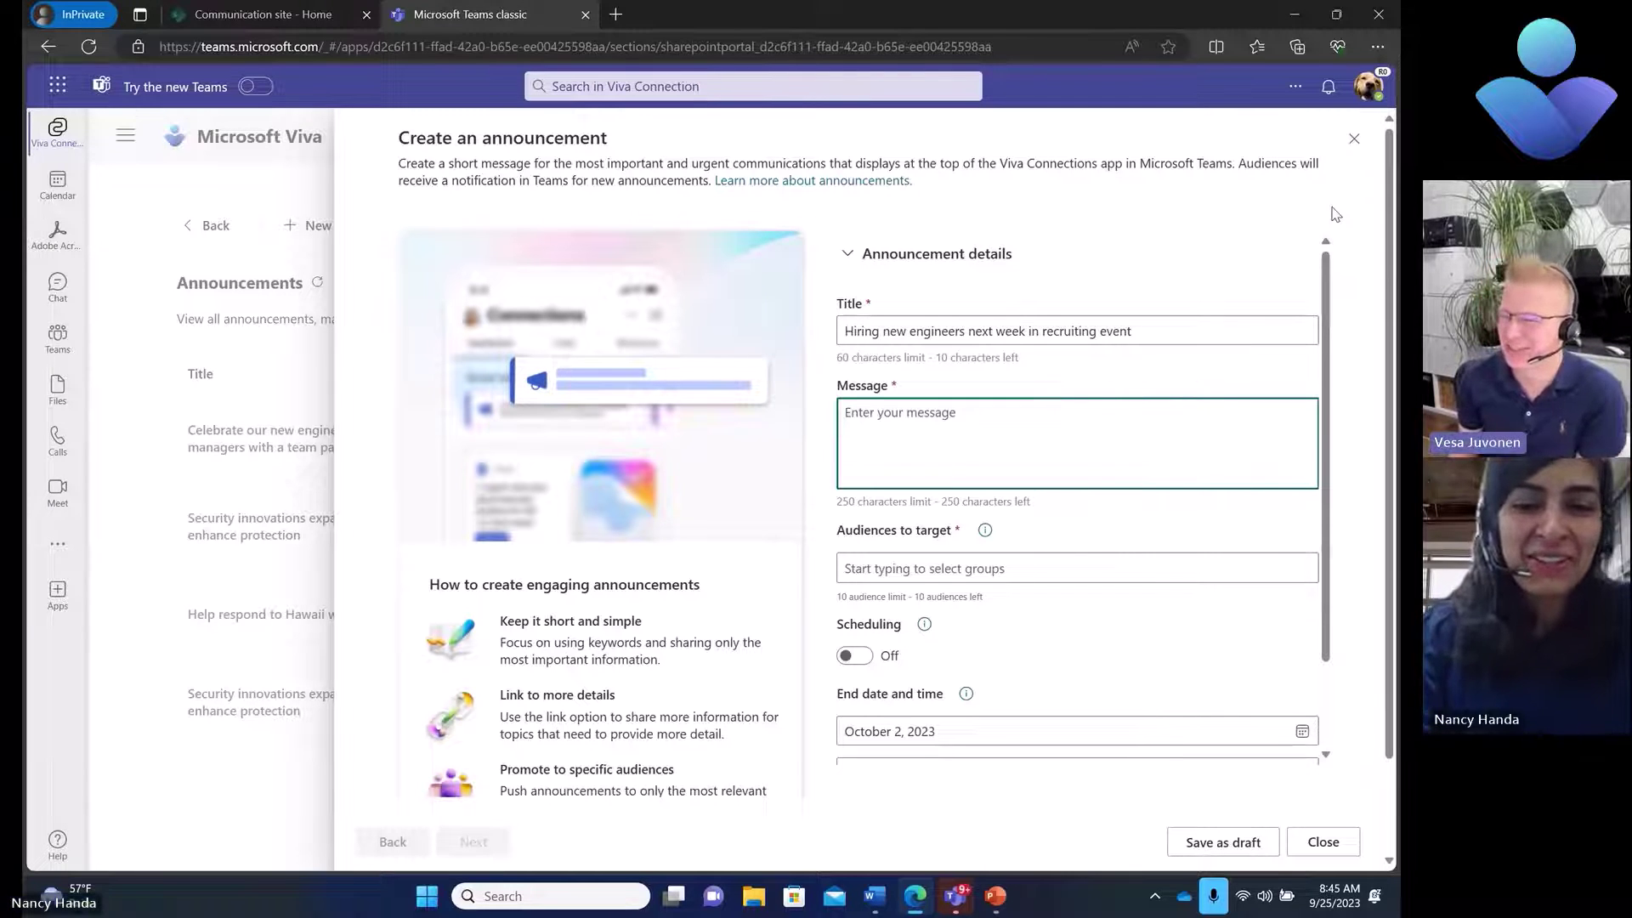
type("Sever")
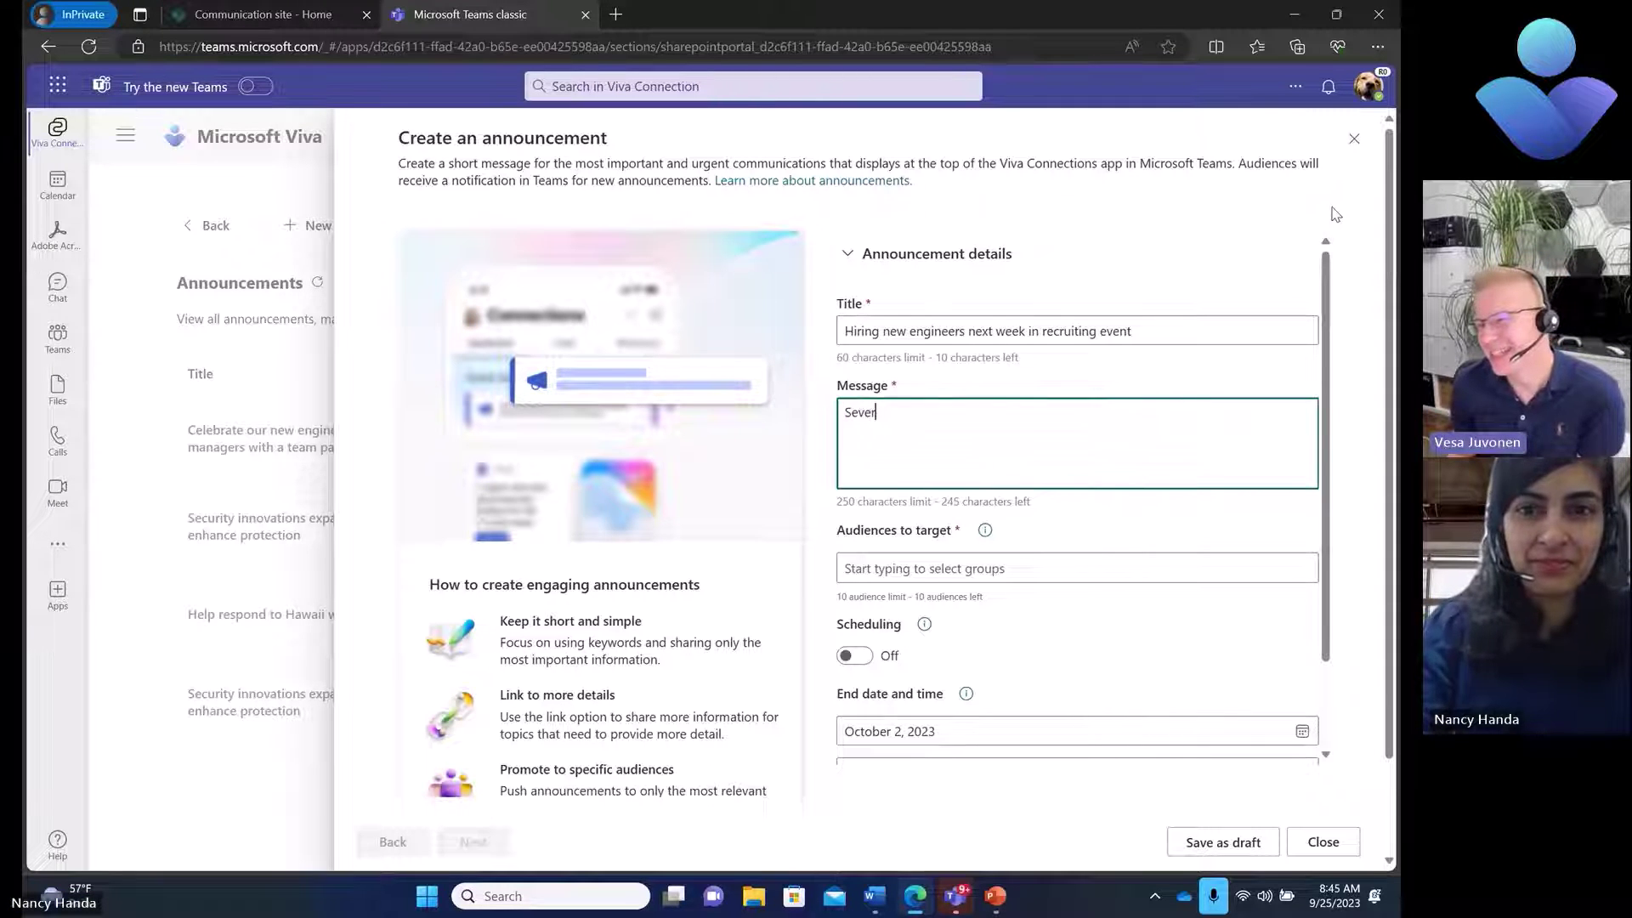
key("BackSpace")
key("BackSpace")
key("BackSpace")
key("BackSpace")
key("BackSpace")
type("Apply quick")
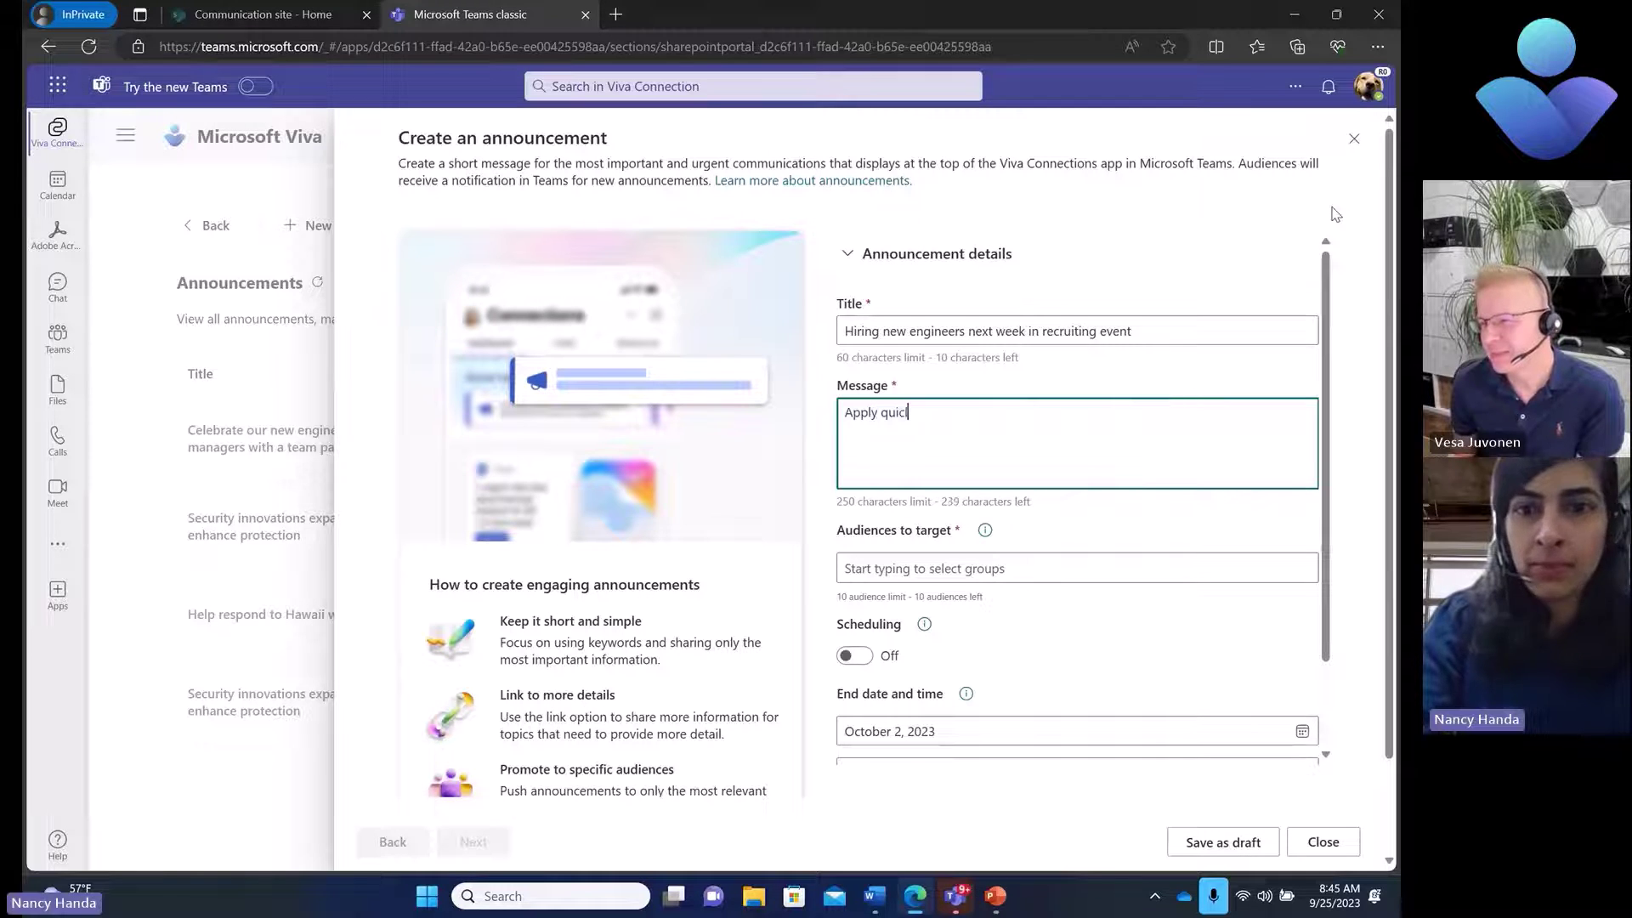
key("BackSpace")
type("kly ")
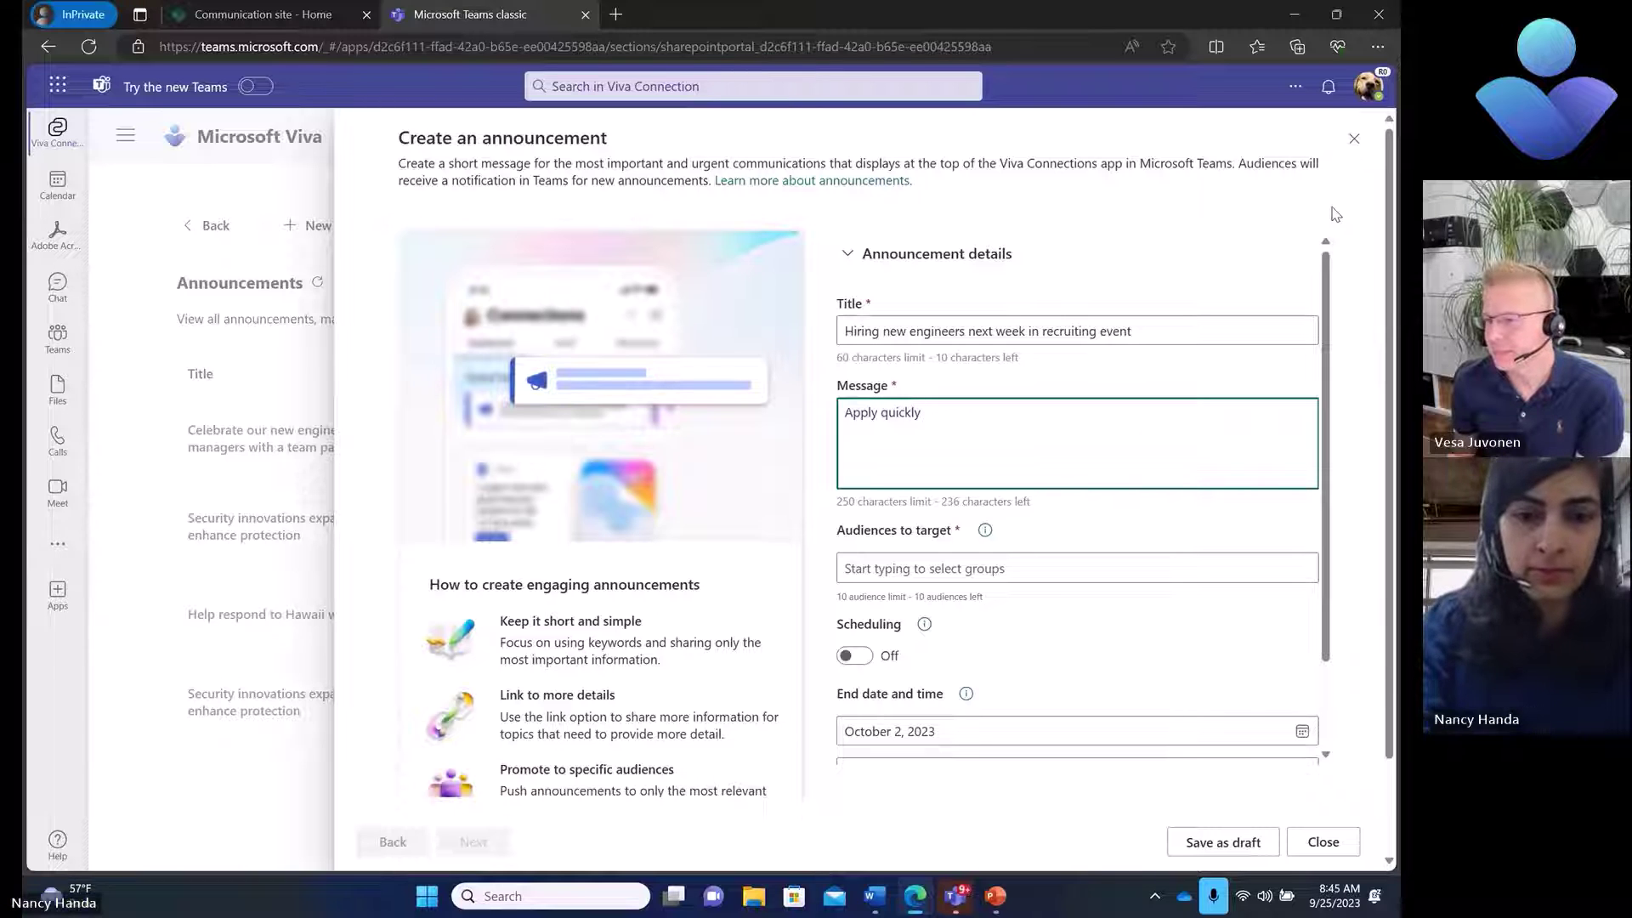
type("to the li")
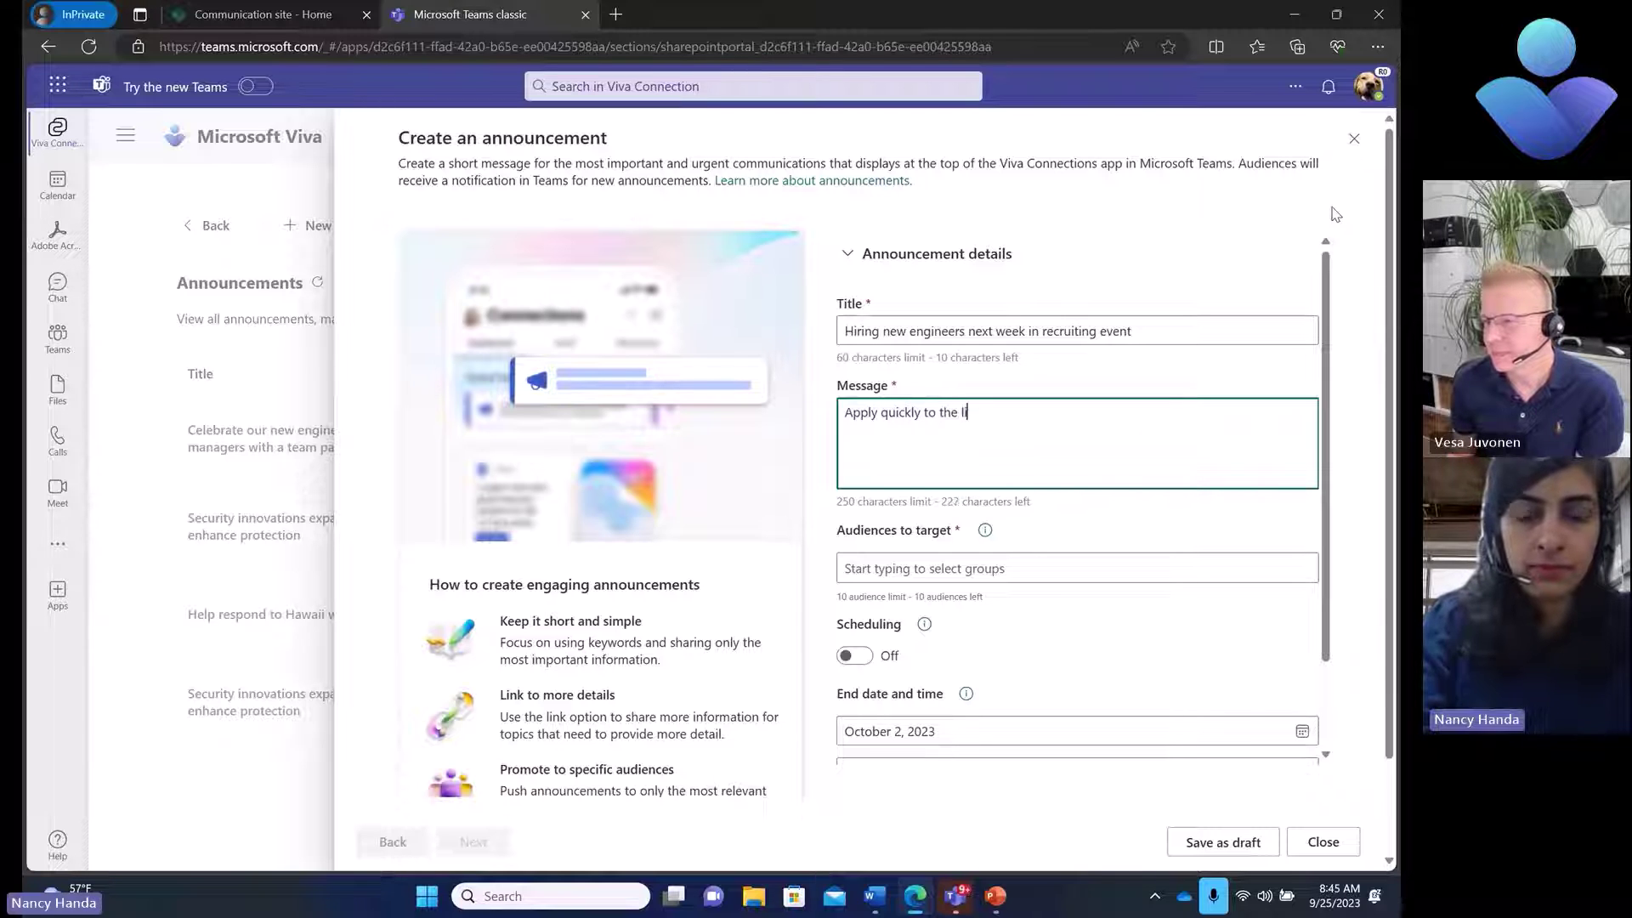
type("nk provided ")
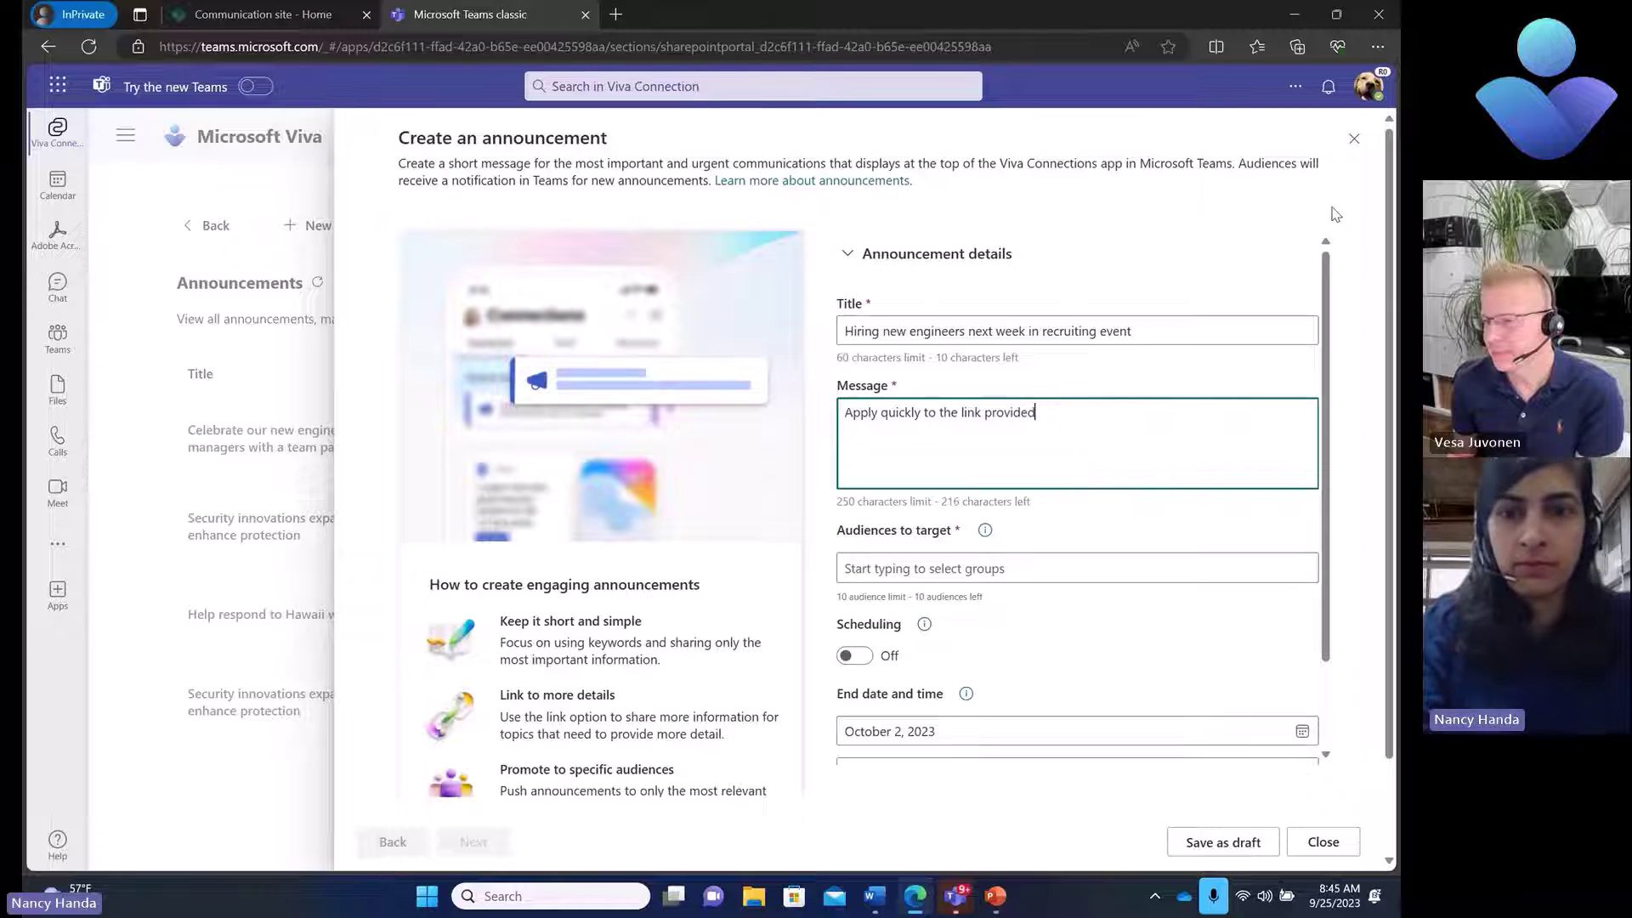
type("for ")
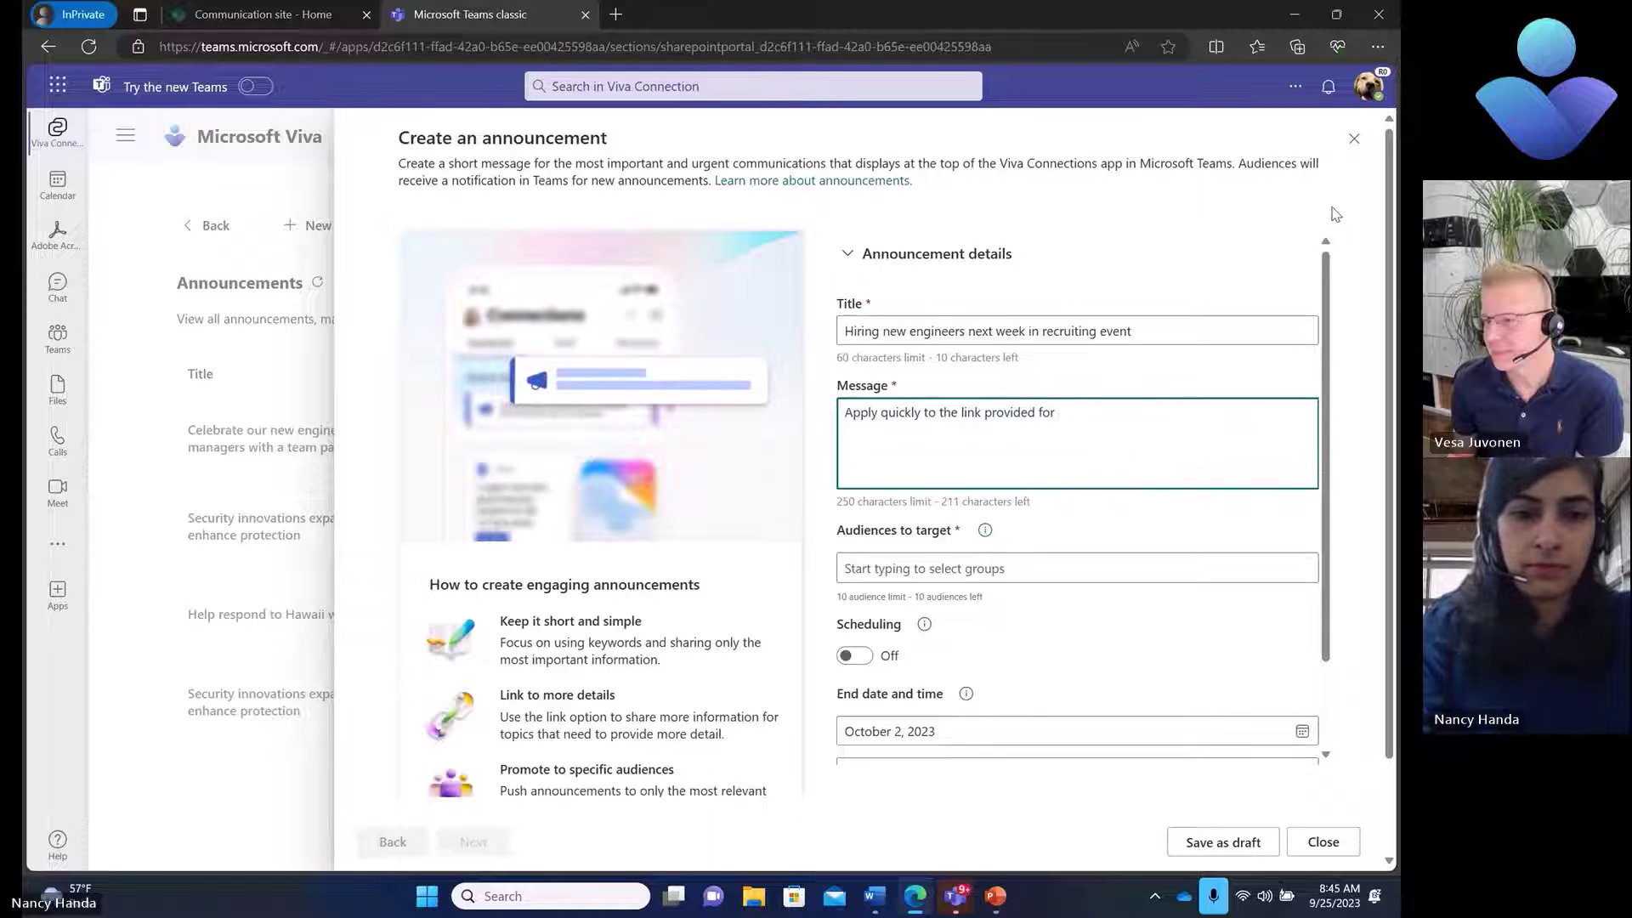
type("interviewing")
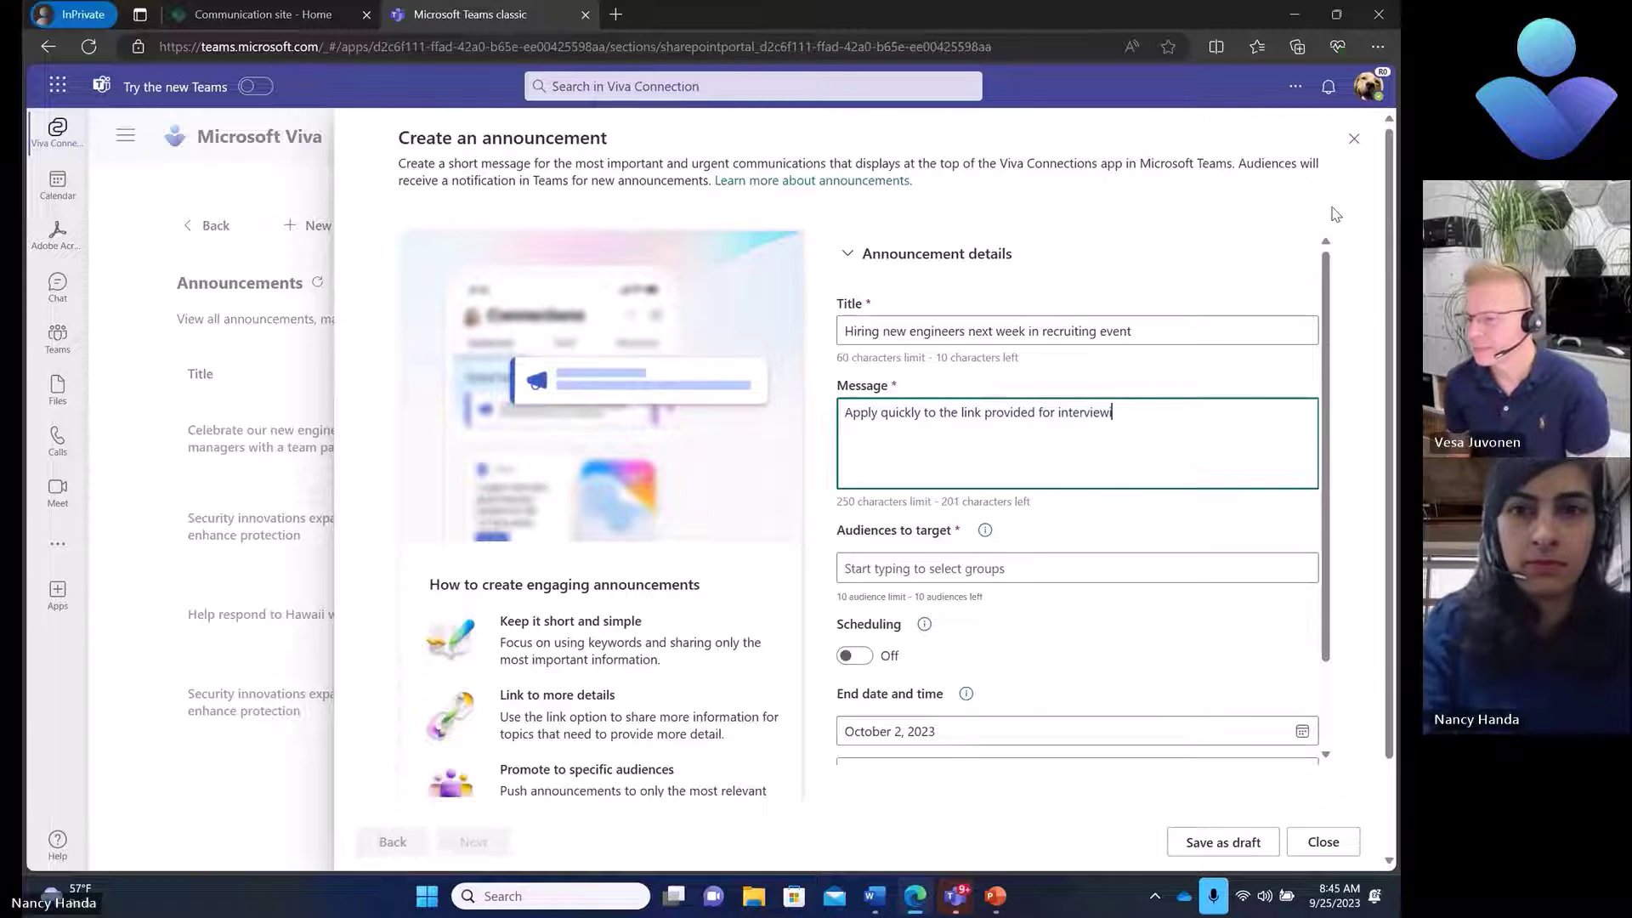
Target the announcement to the MEE0 Default Members group
key("Tab")
key("Tab")
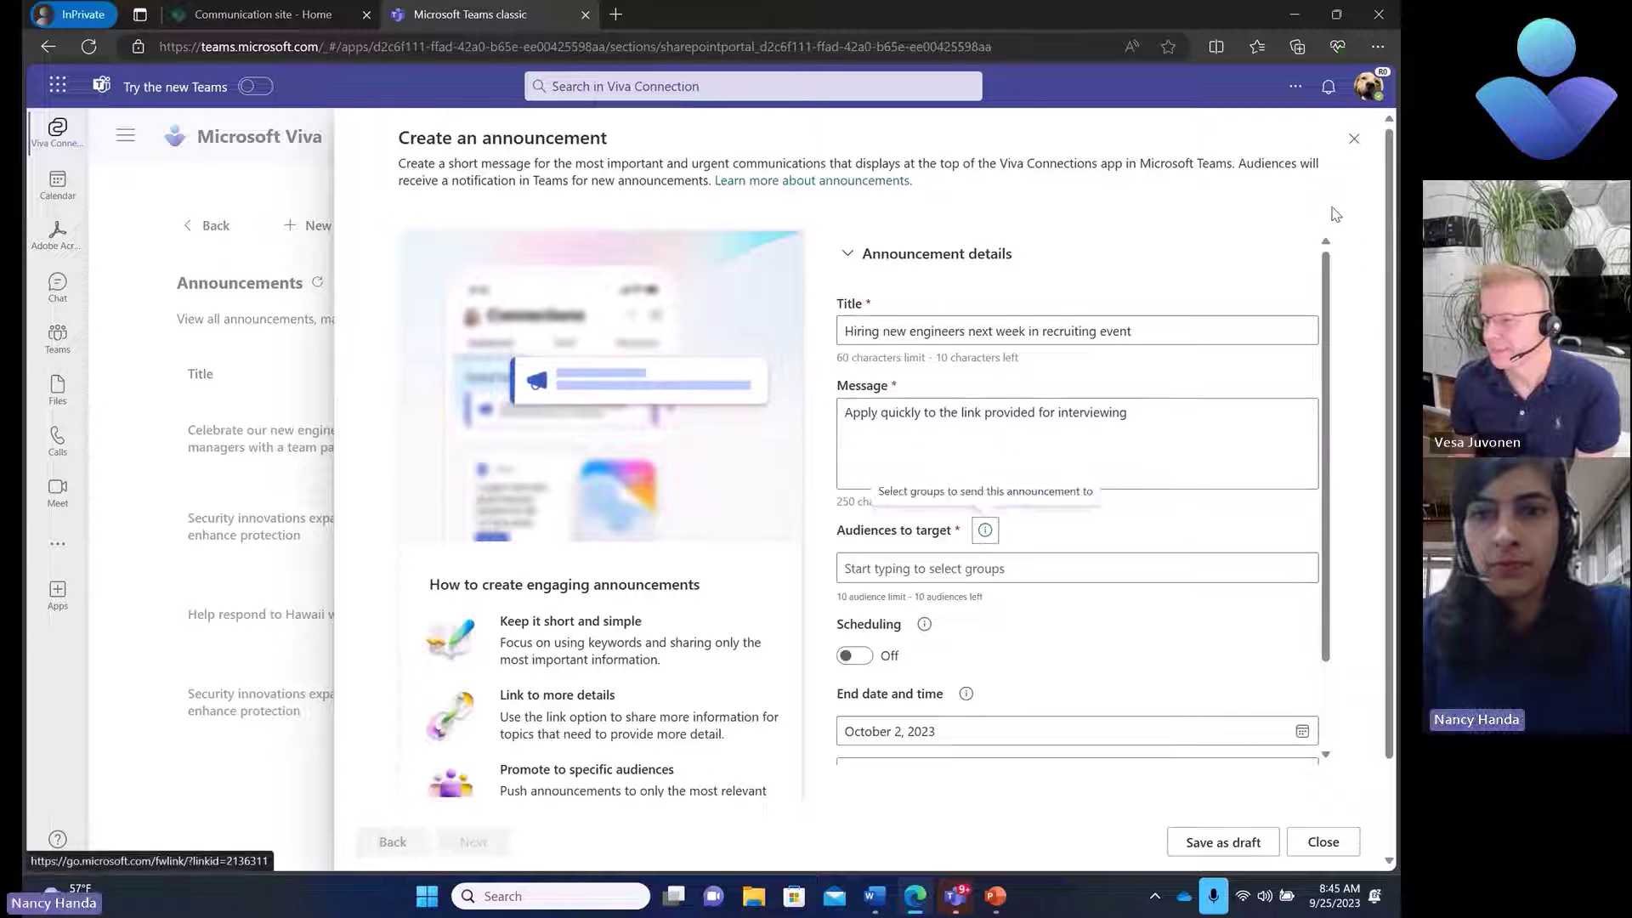
type("m")
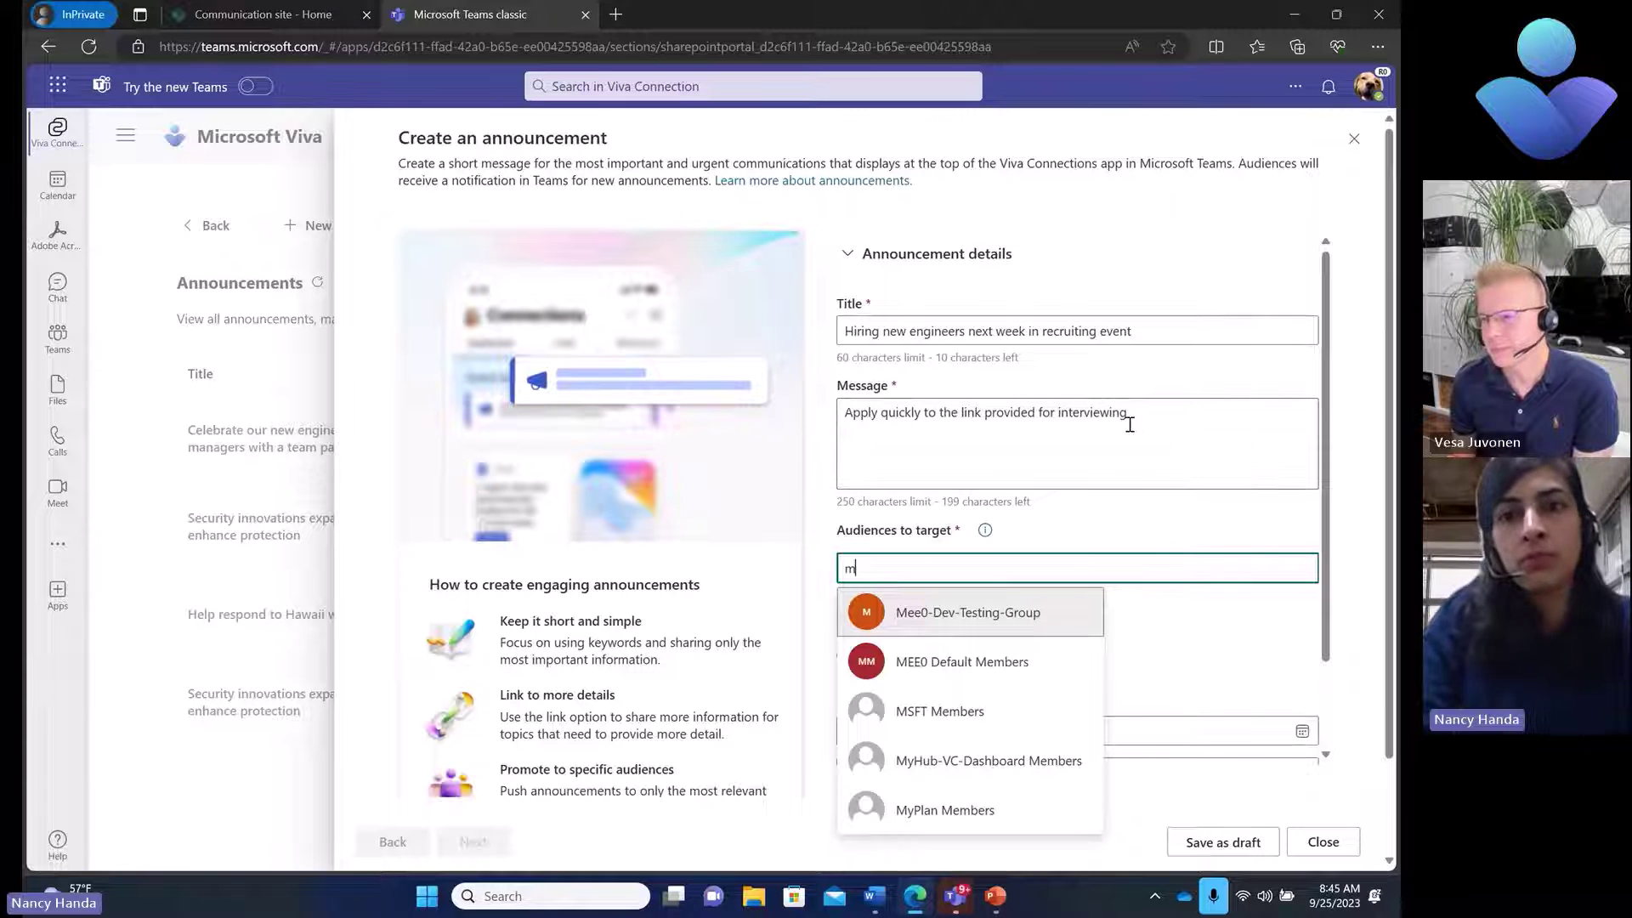
left_click(946, 663)
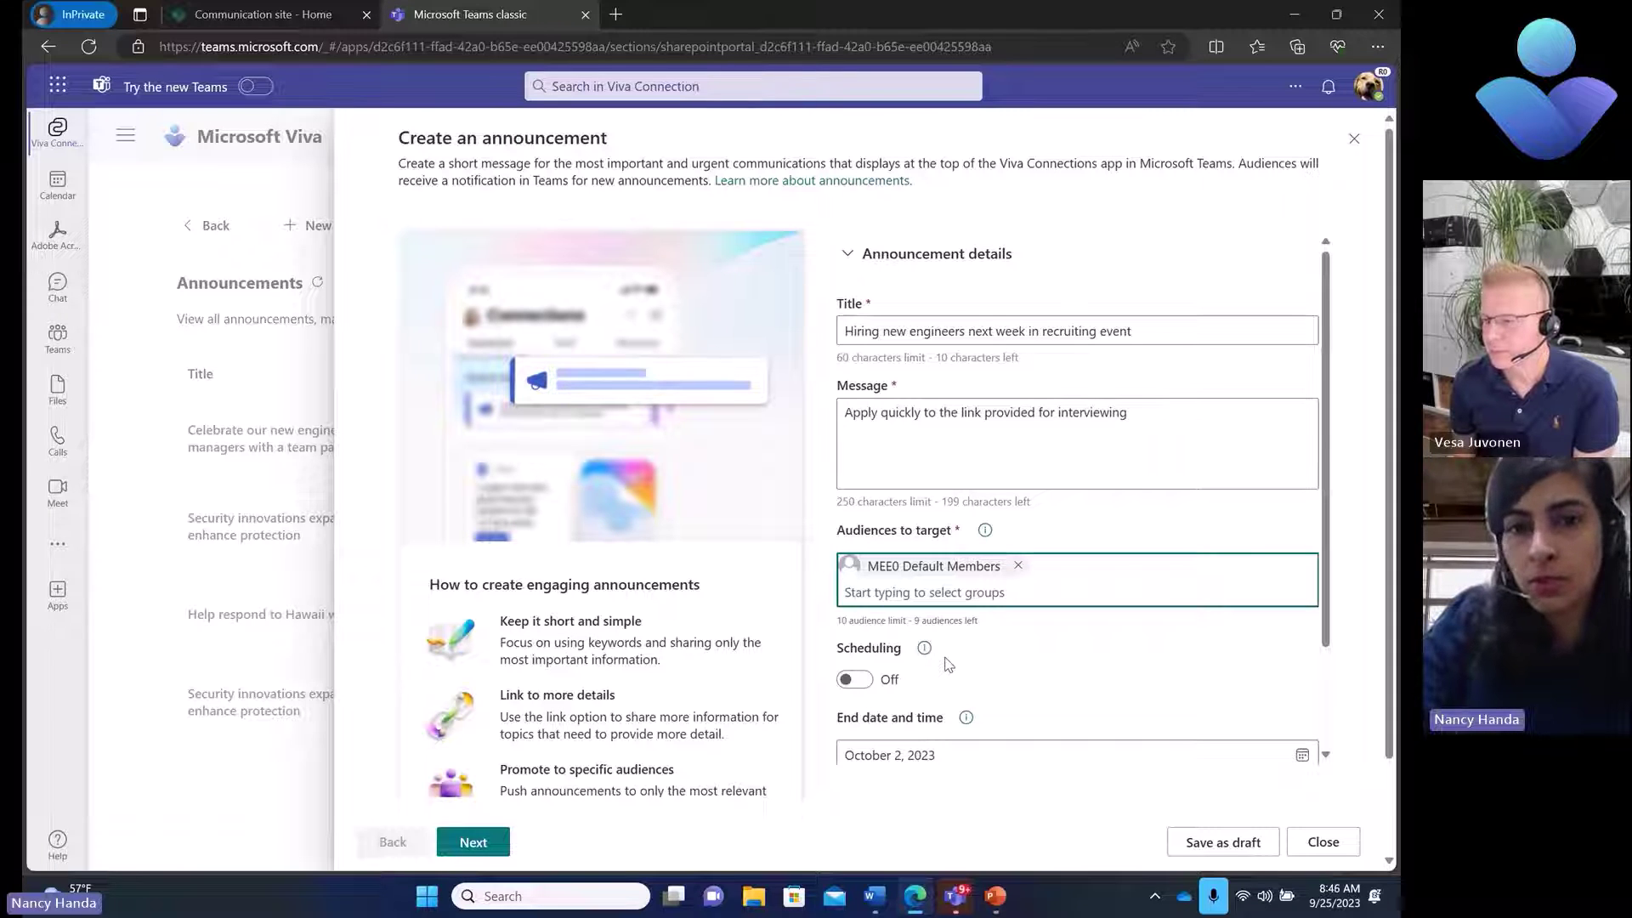
Turn on scheduling to view the send-later date and time options, and turn it off again
scroll(953, 659, "down", 5)
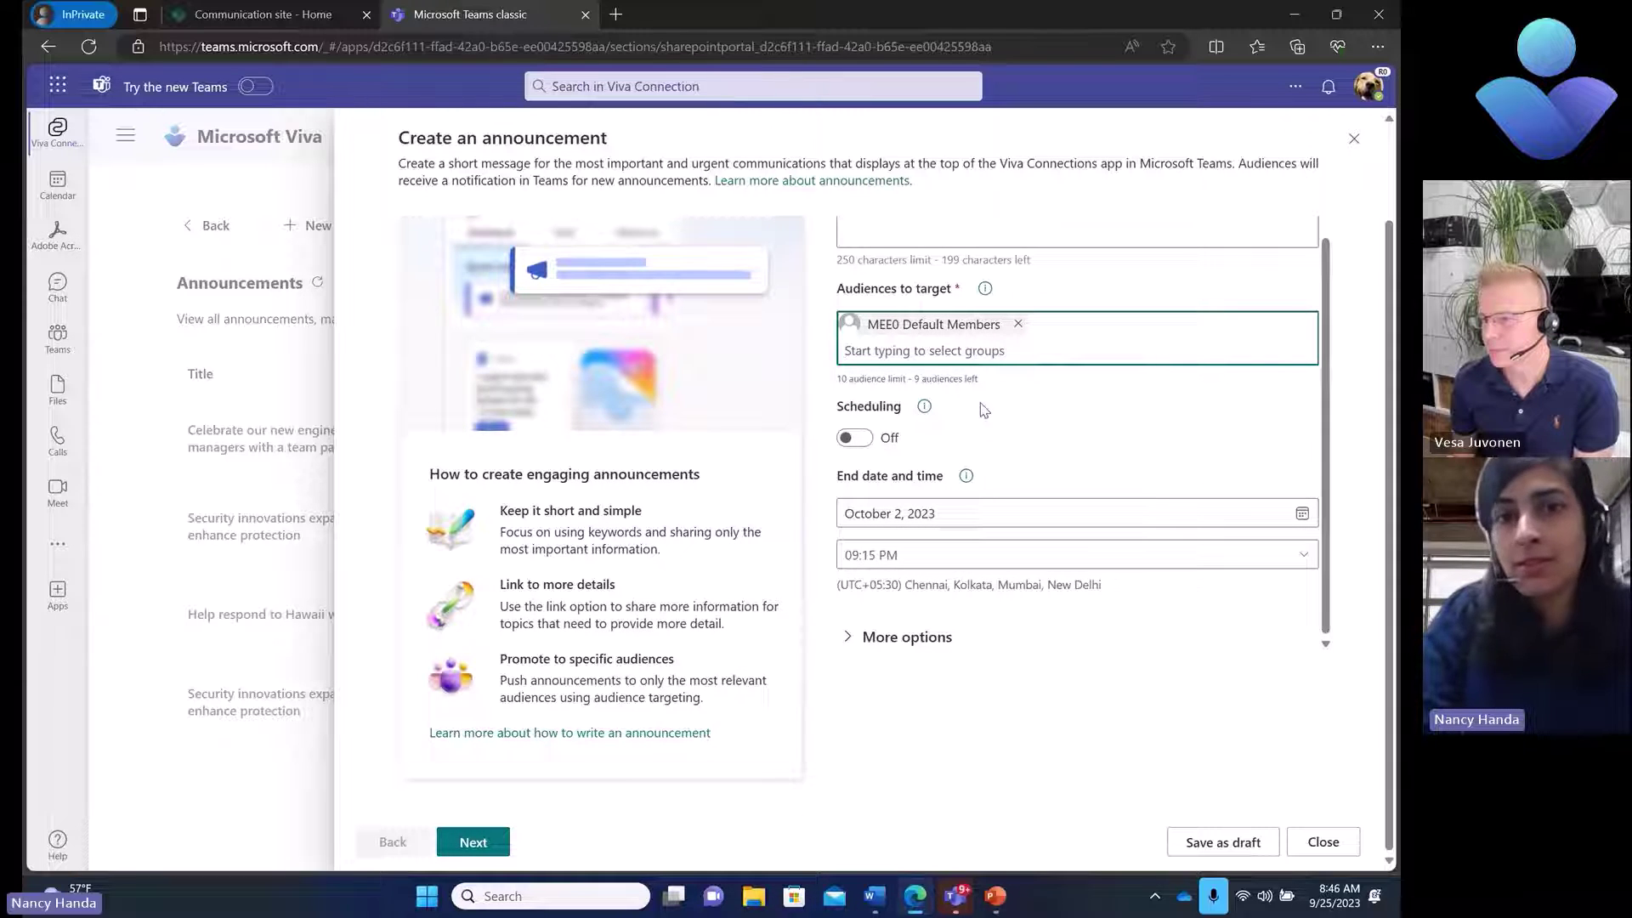
left_click(854, 439)
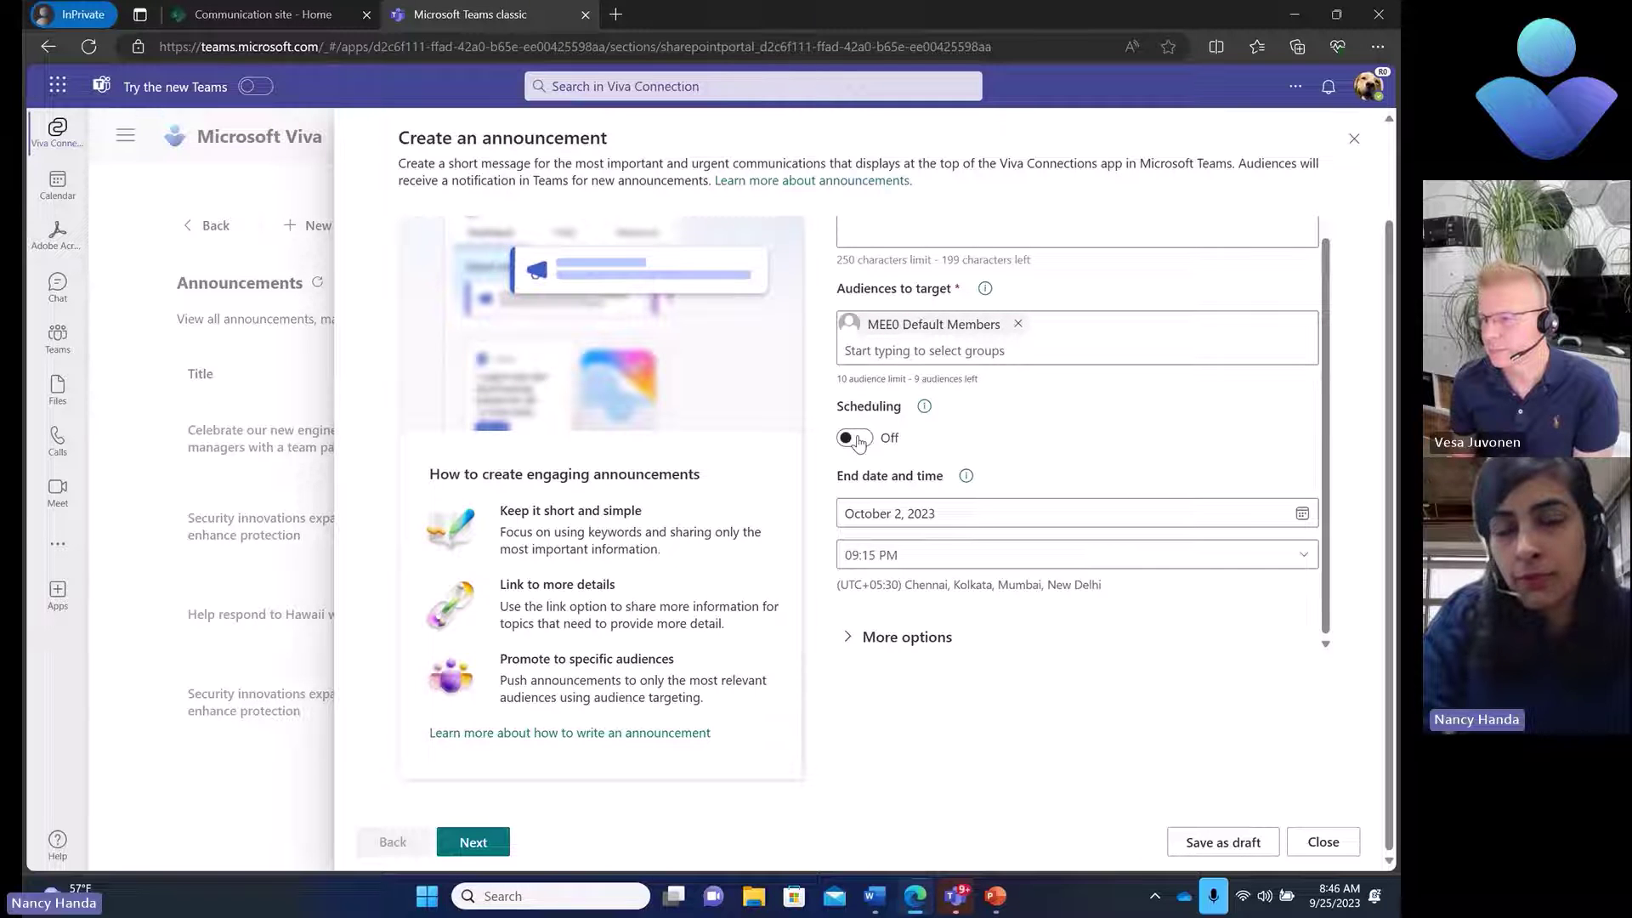
left_click(857, 439)
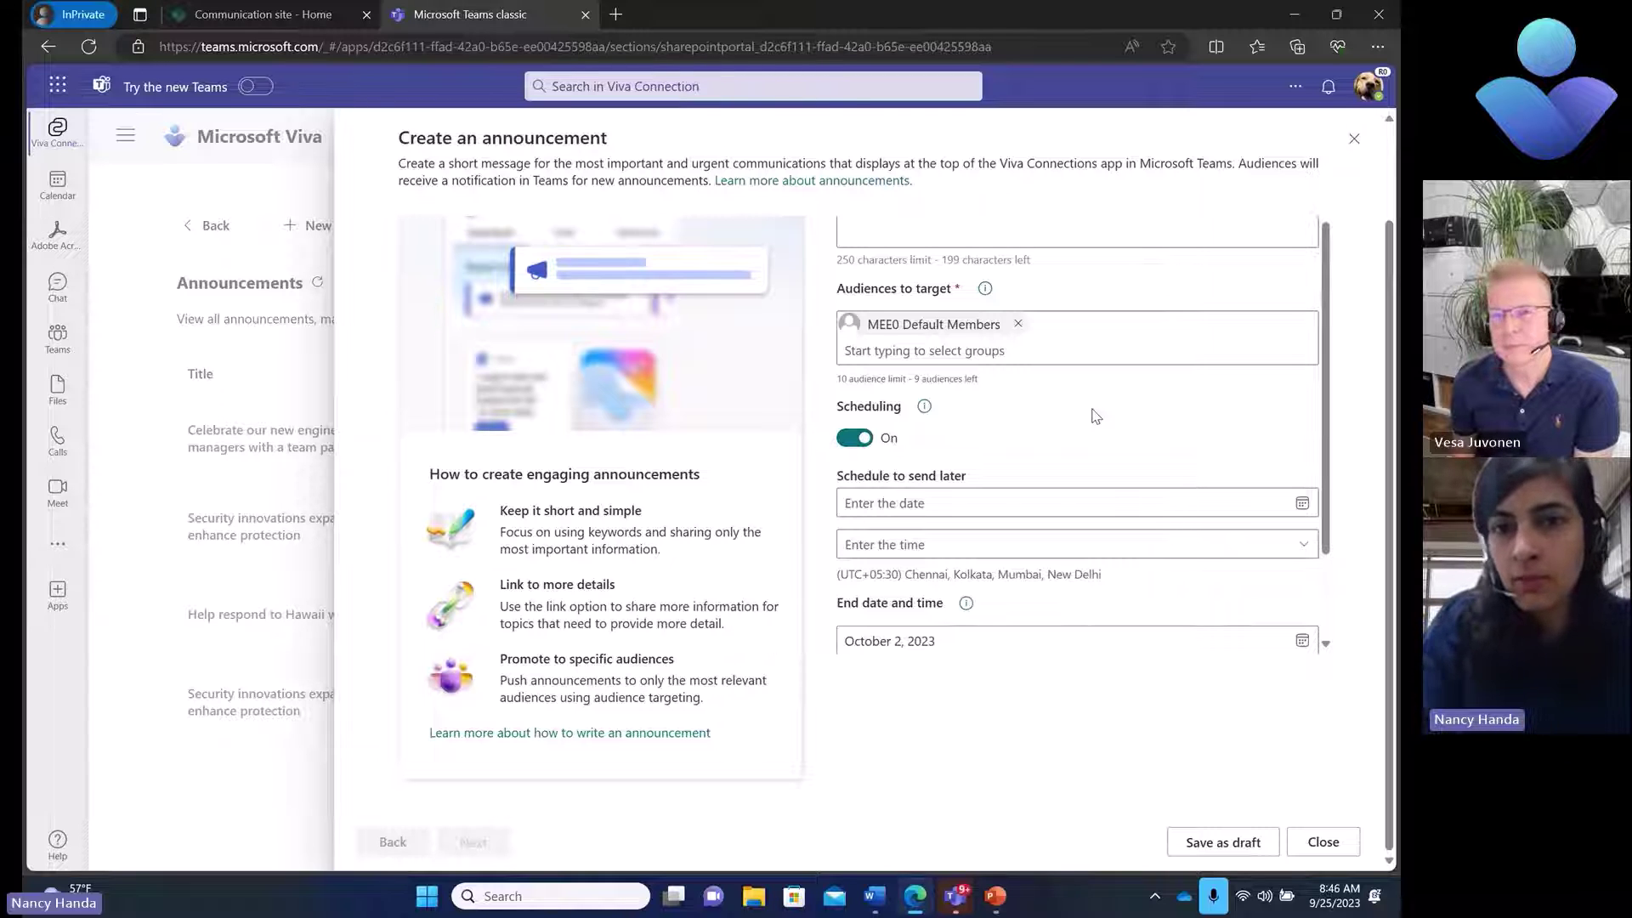
left_click(856, 440)
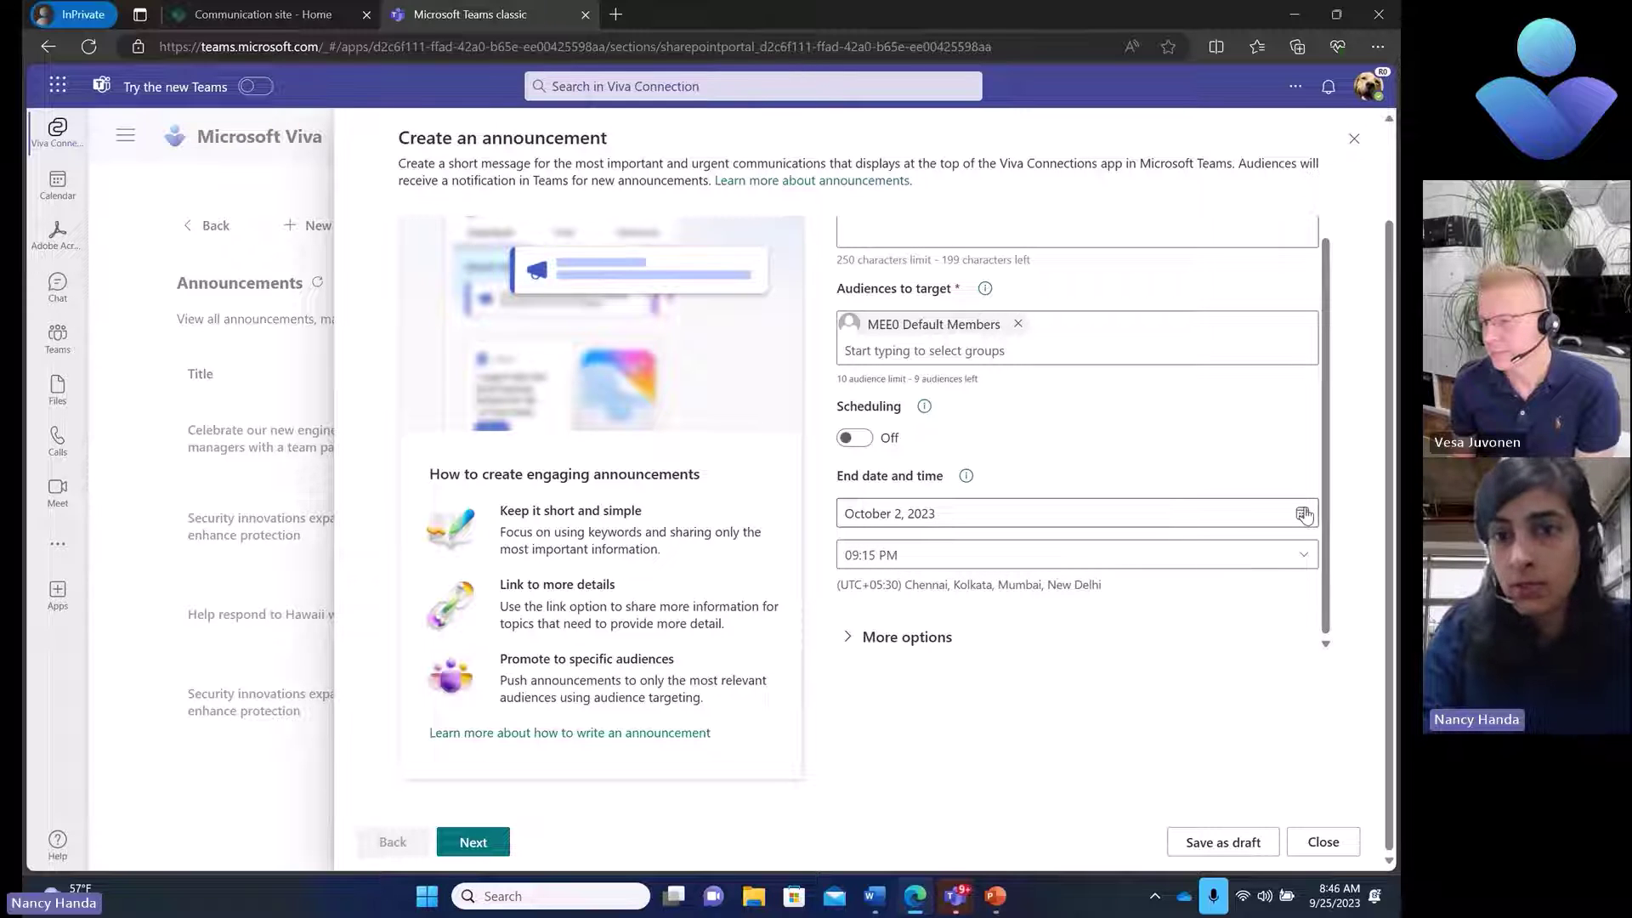
Expand the announcement's additional options and allow users to dismiss it, leaving the link empty
left_click(845, 646)
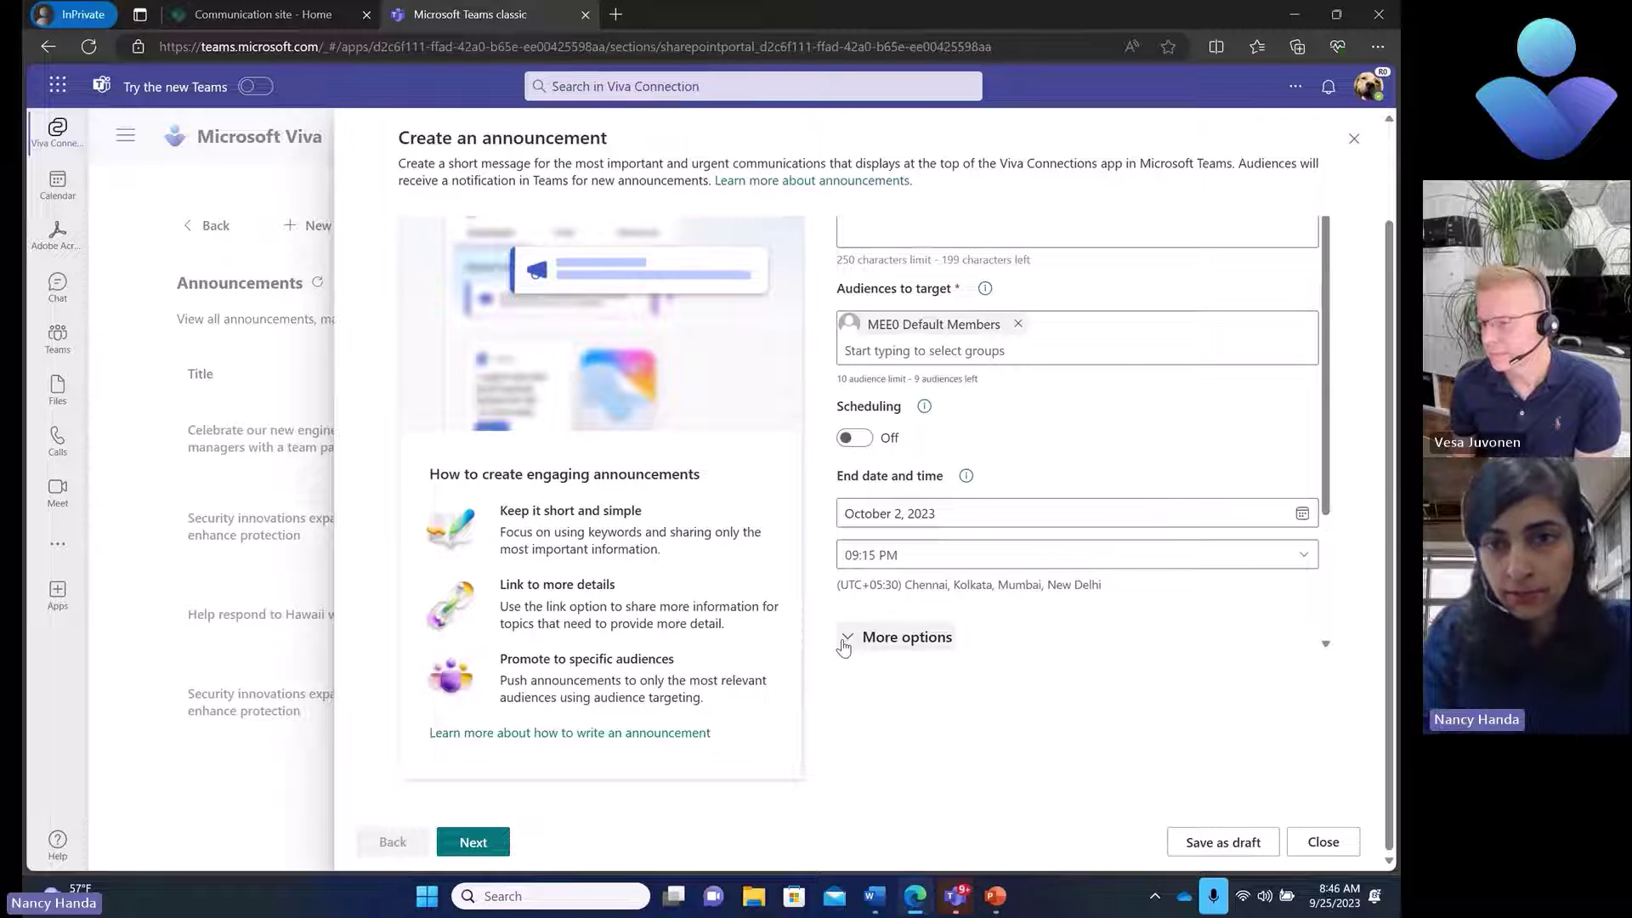
scroll(925, 653, "down", 3)
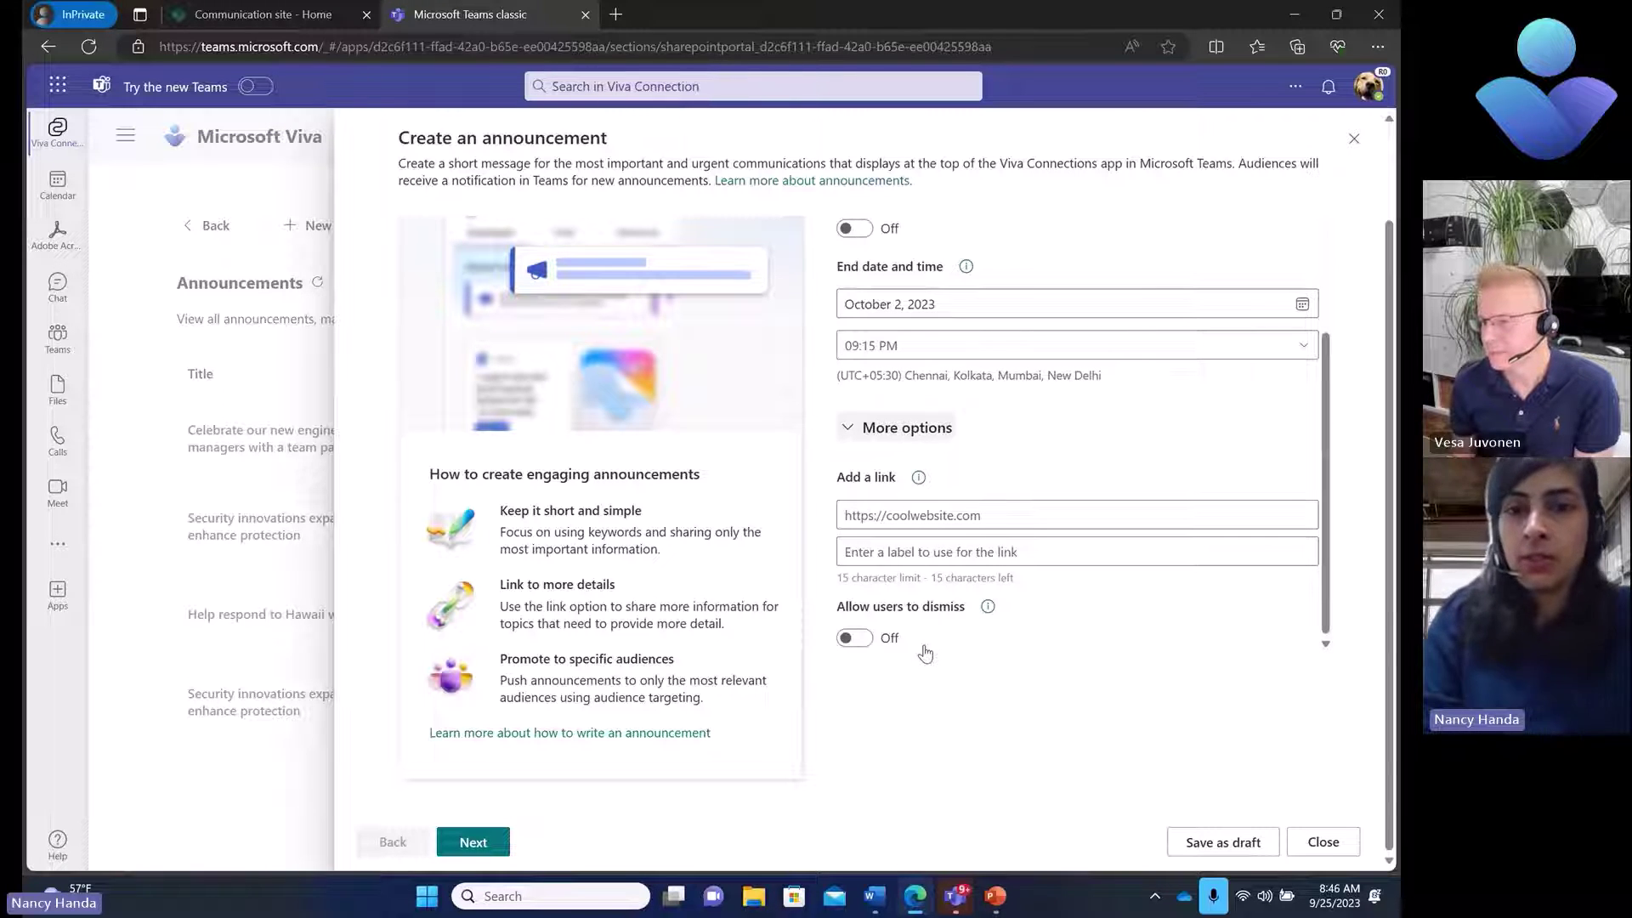
left_click(966, 516)
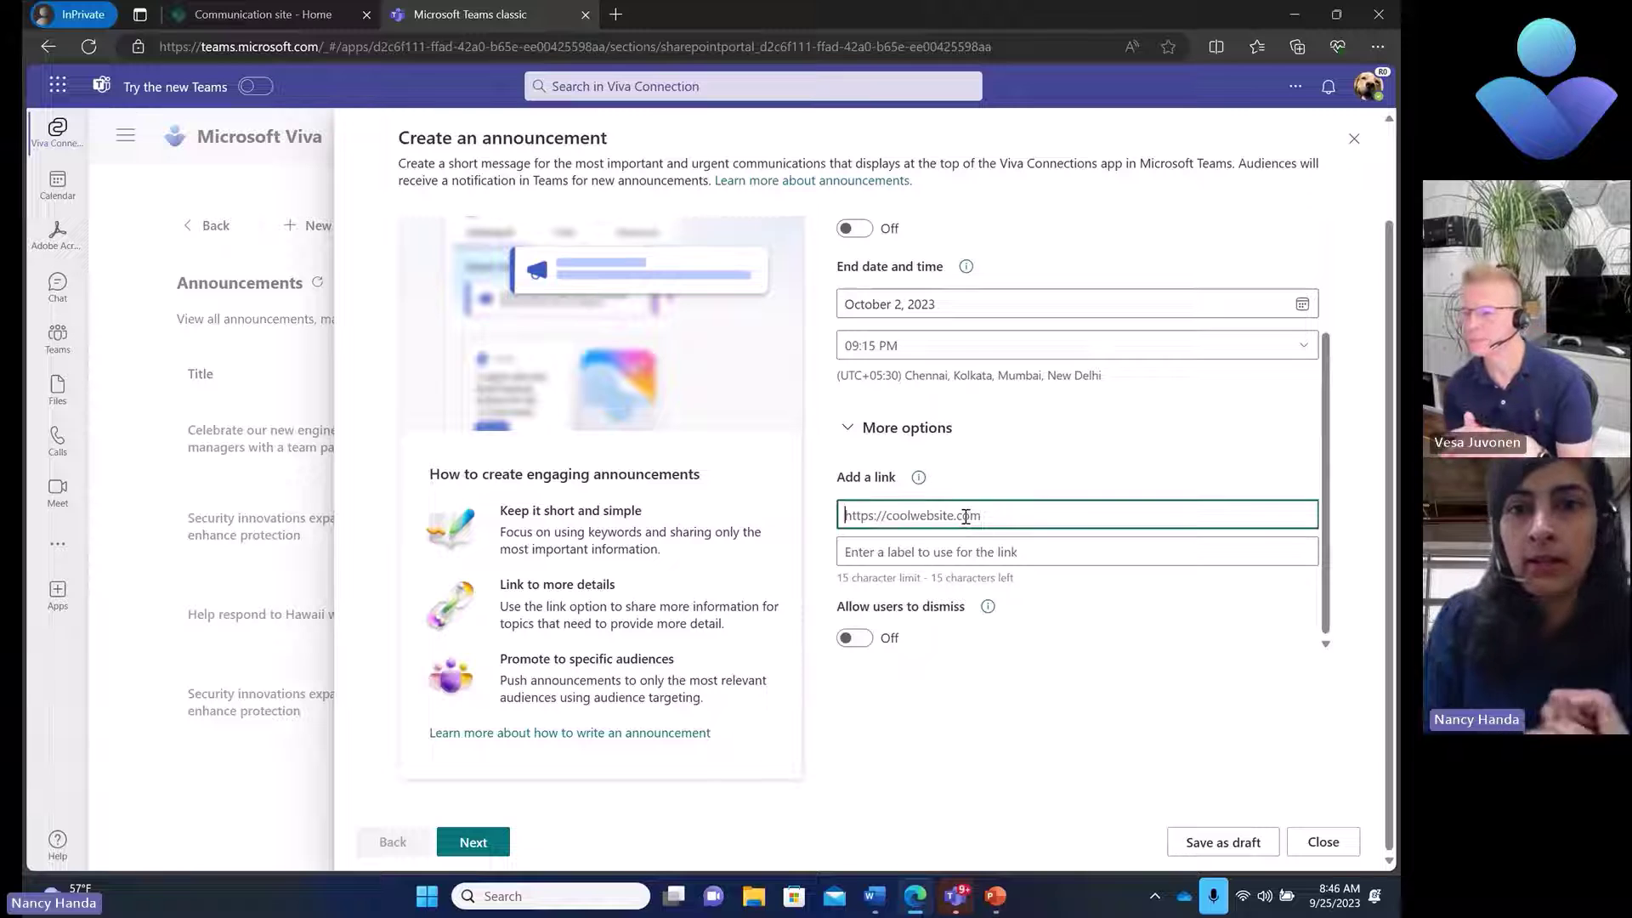
left_click(866, 644)
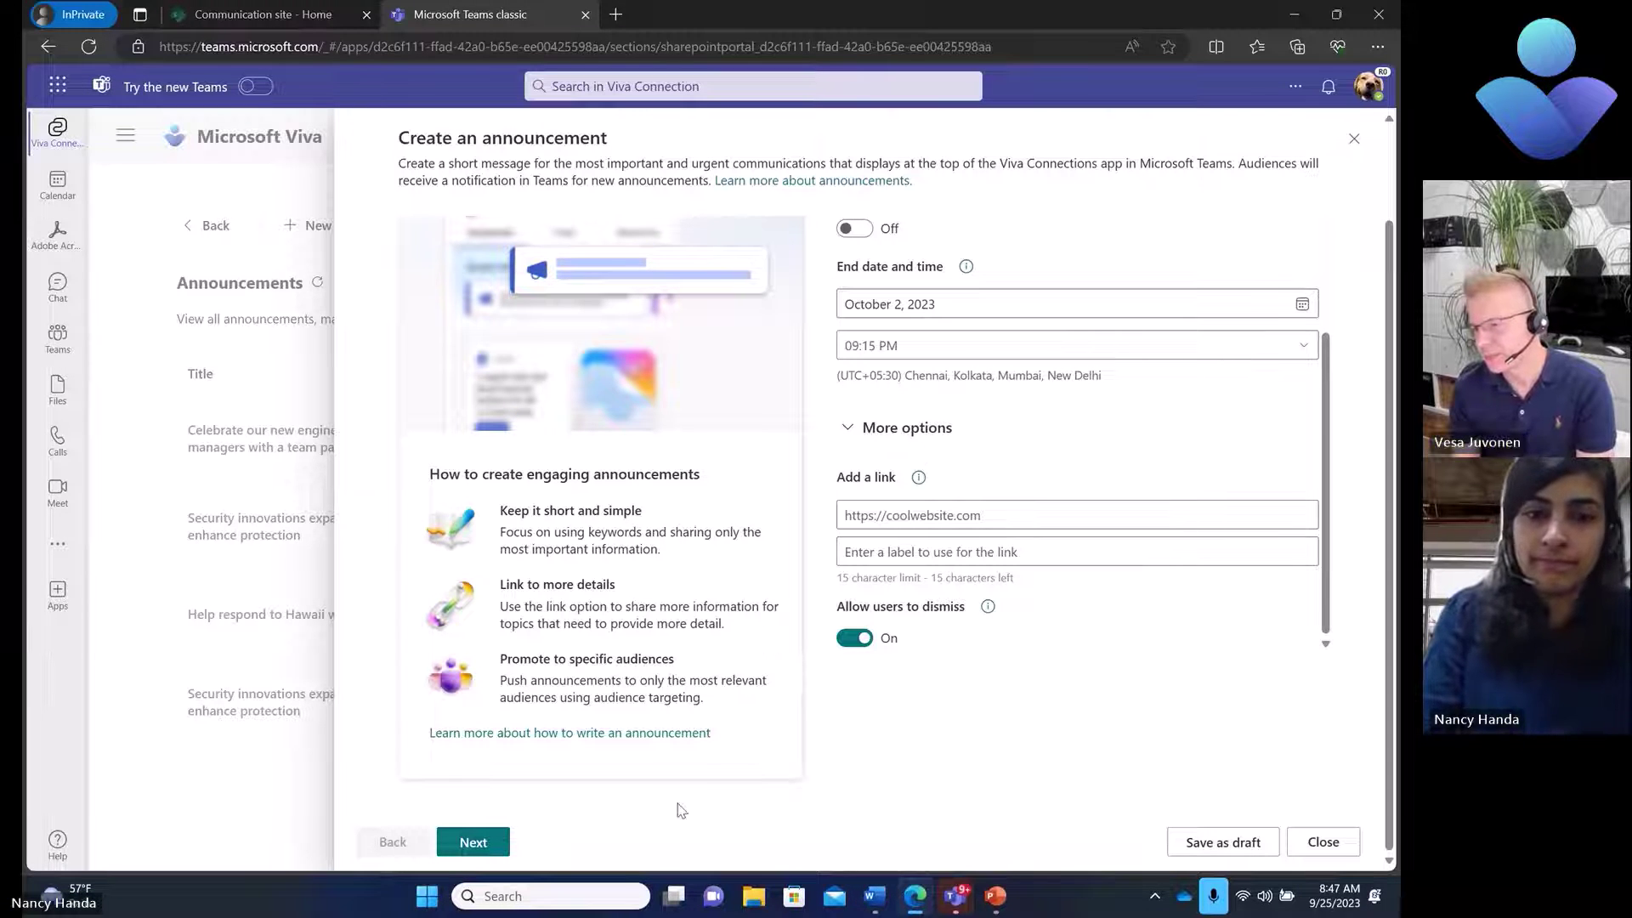
Proceed to the review, send the announcement to its audience, and view the list of all announcements
left_click(473, 842)
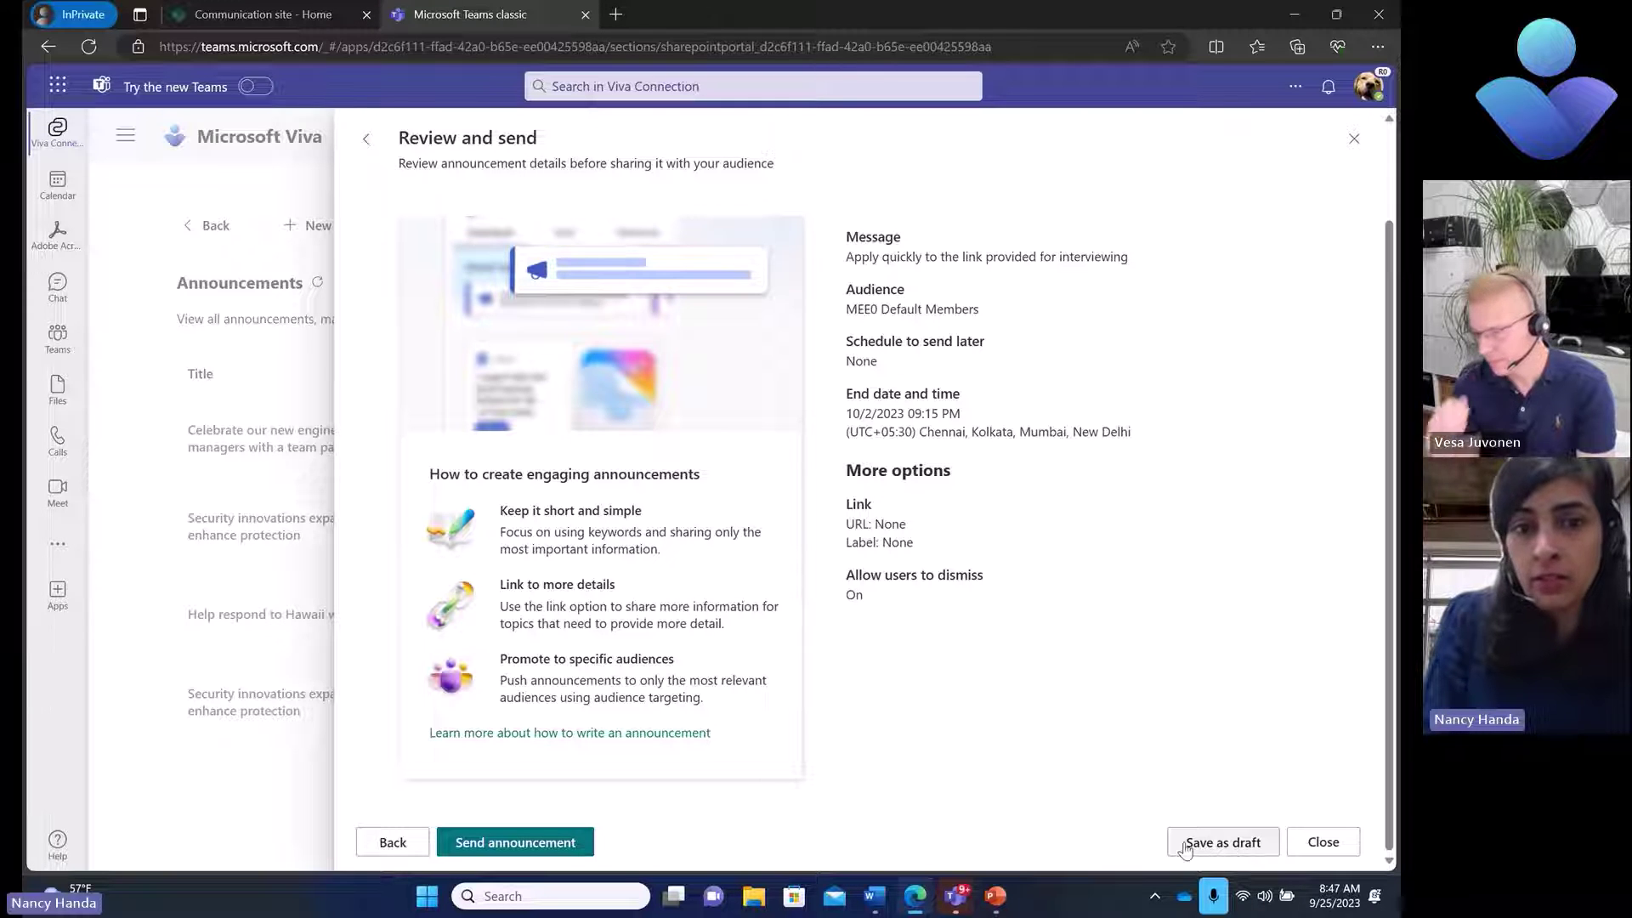
left_click(537, 842)
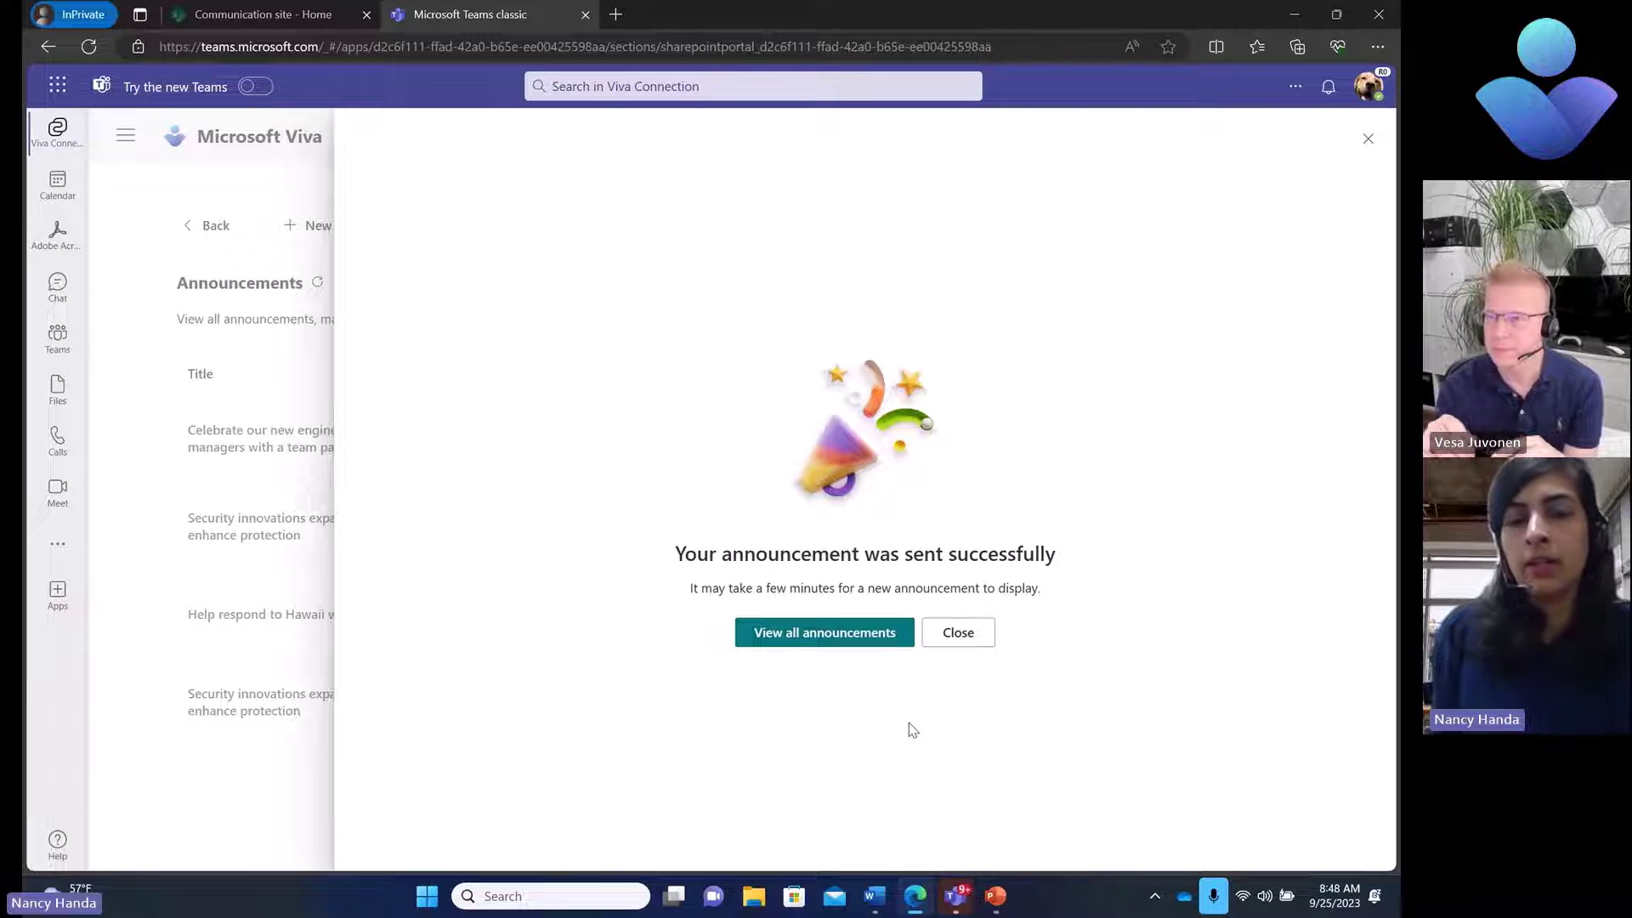
left_click(852, 633)
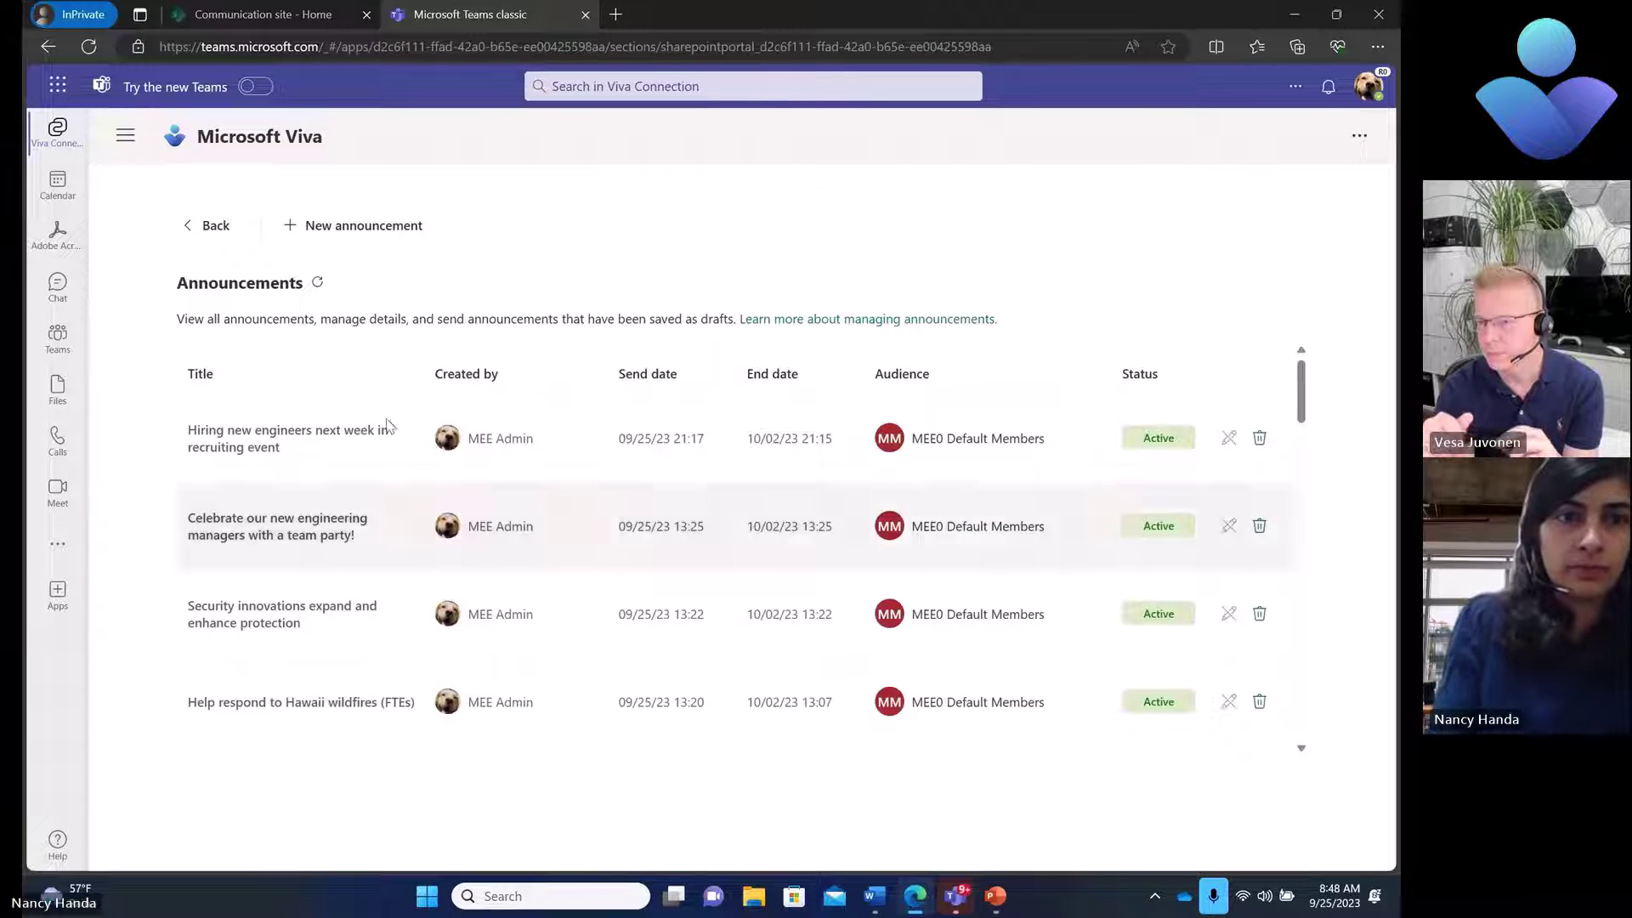
Return to the home page, browse the announcement banner, and open the full "Security innovations expand and enhance protection" announcement
left_click(198, 234)
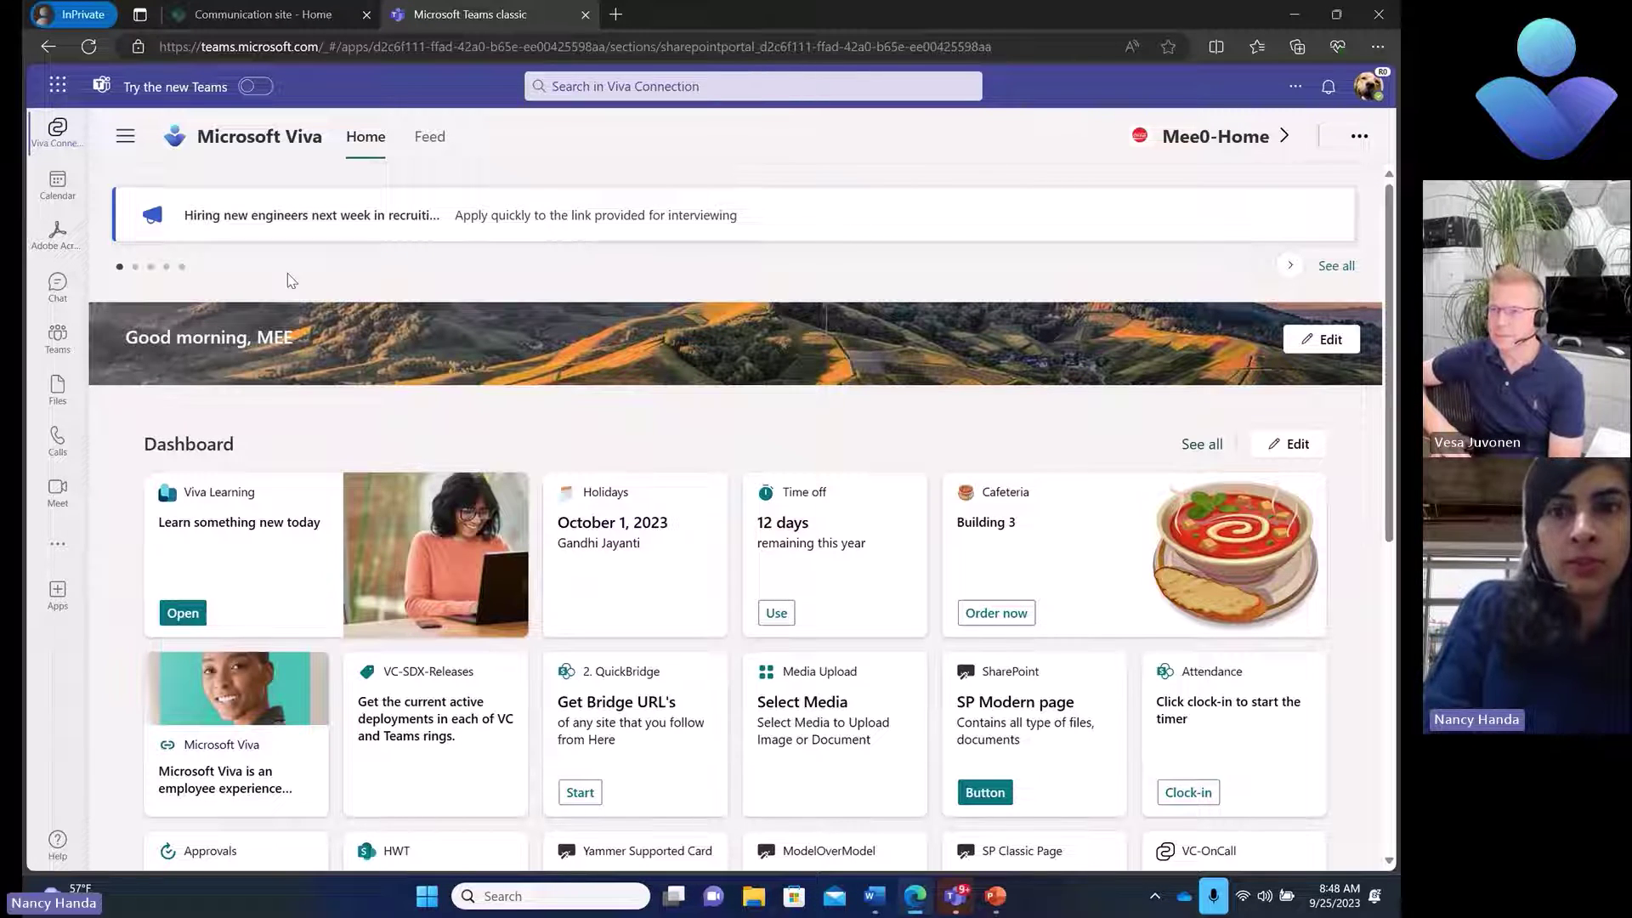
left_click(1291, 267)
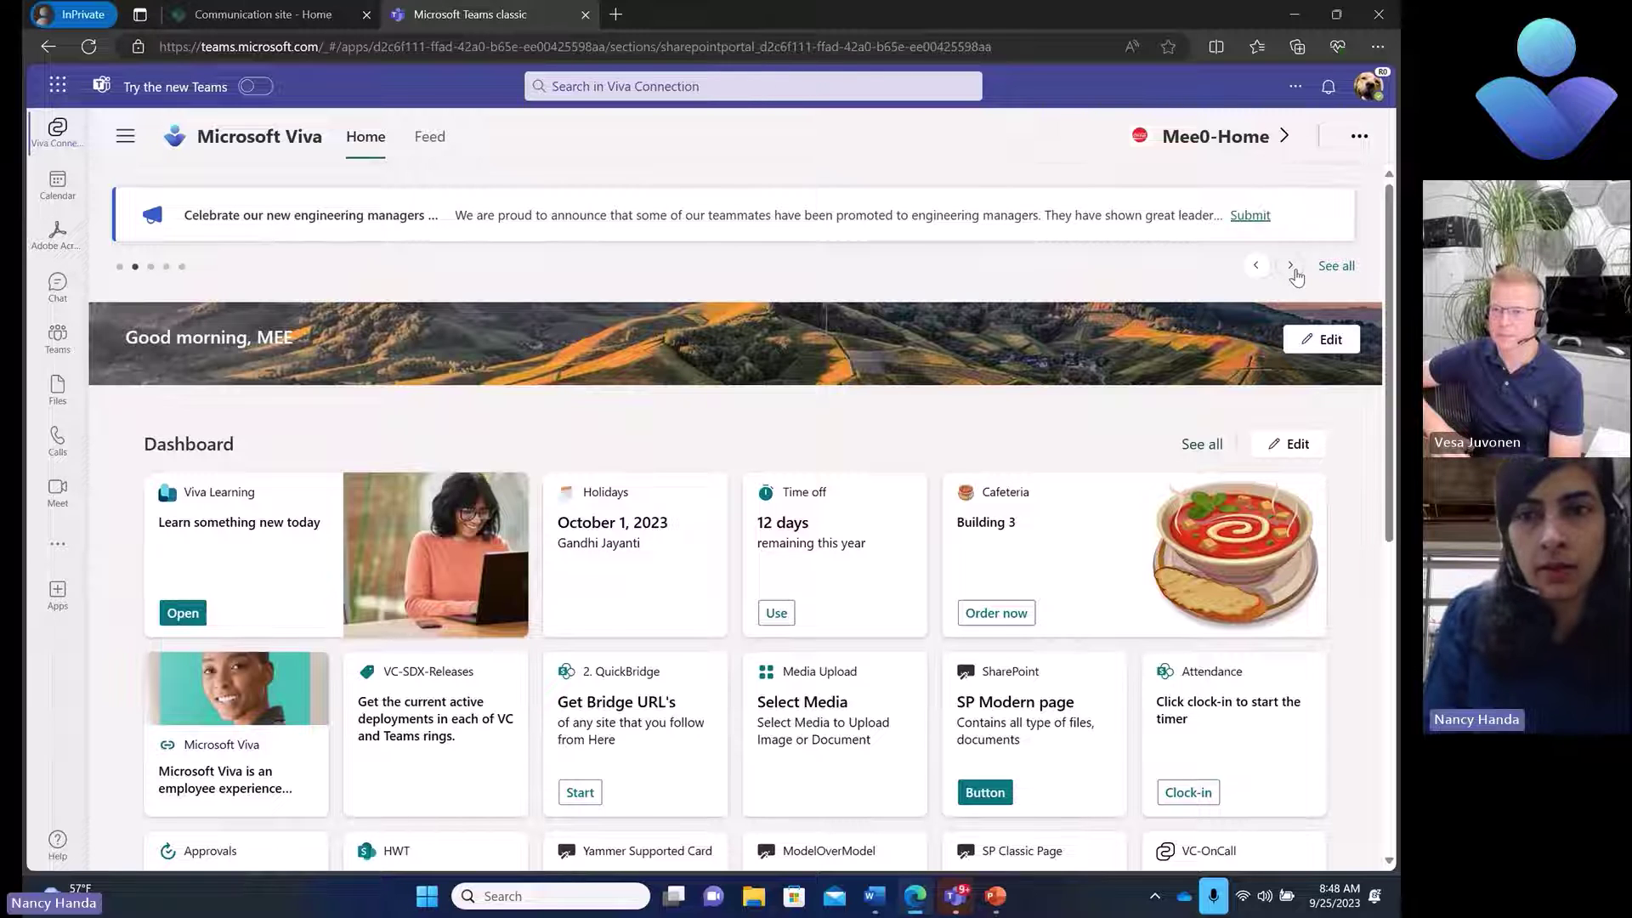
left_click(1292, 267)
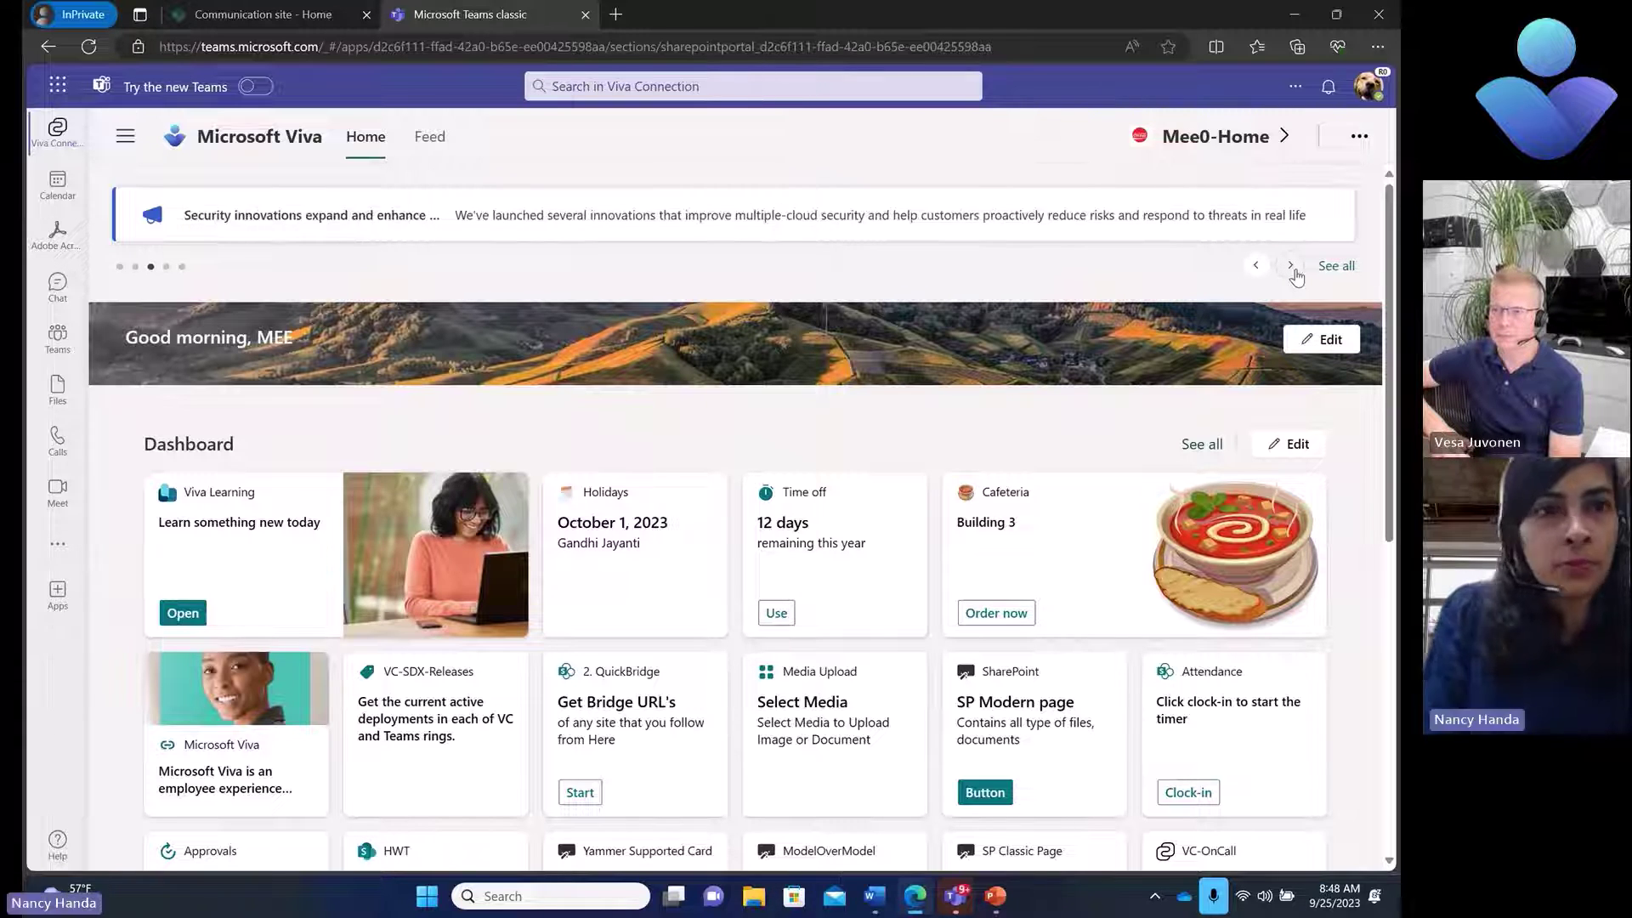
left_click(1265, 212)
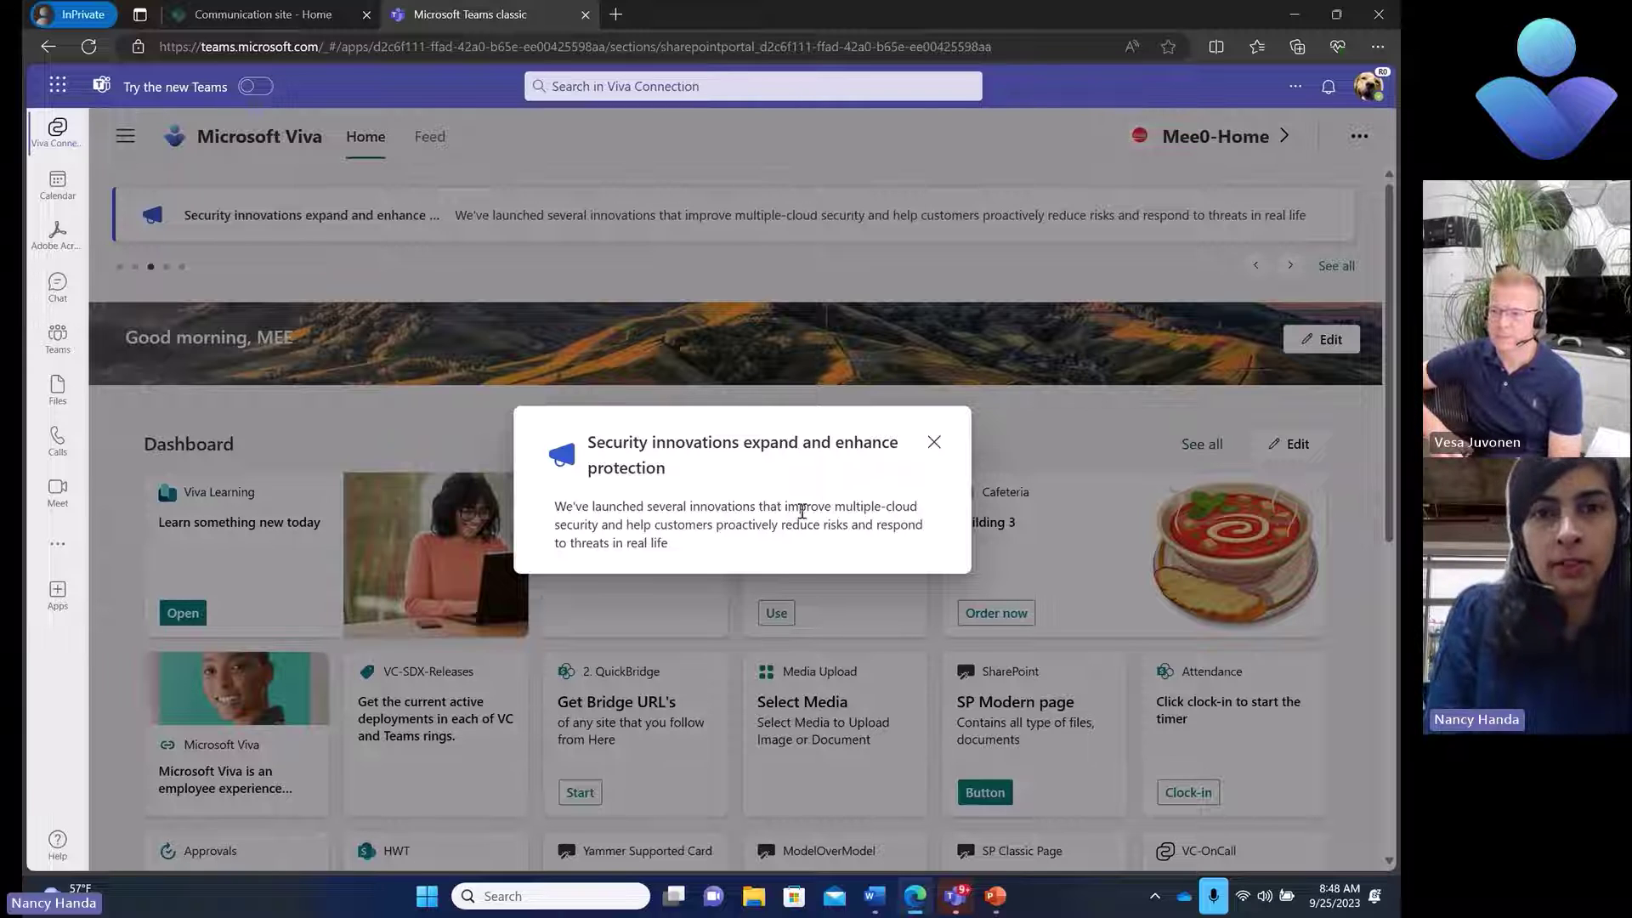
Close the security innovations announcement and browse the home page banner forward to the "Global hackathon week" announcement
left_click(934, 443)
left_click(1287, 267)
left_click(1286, 266)
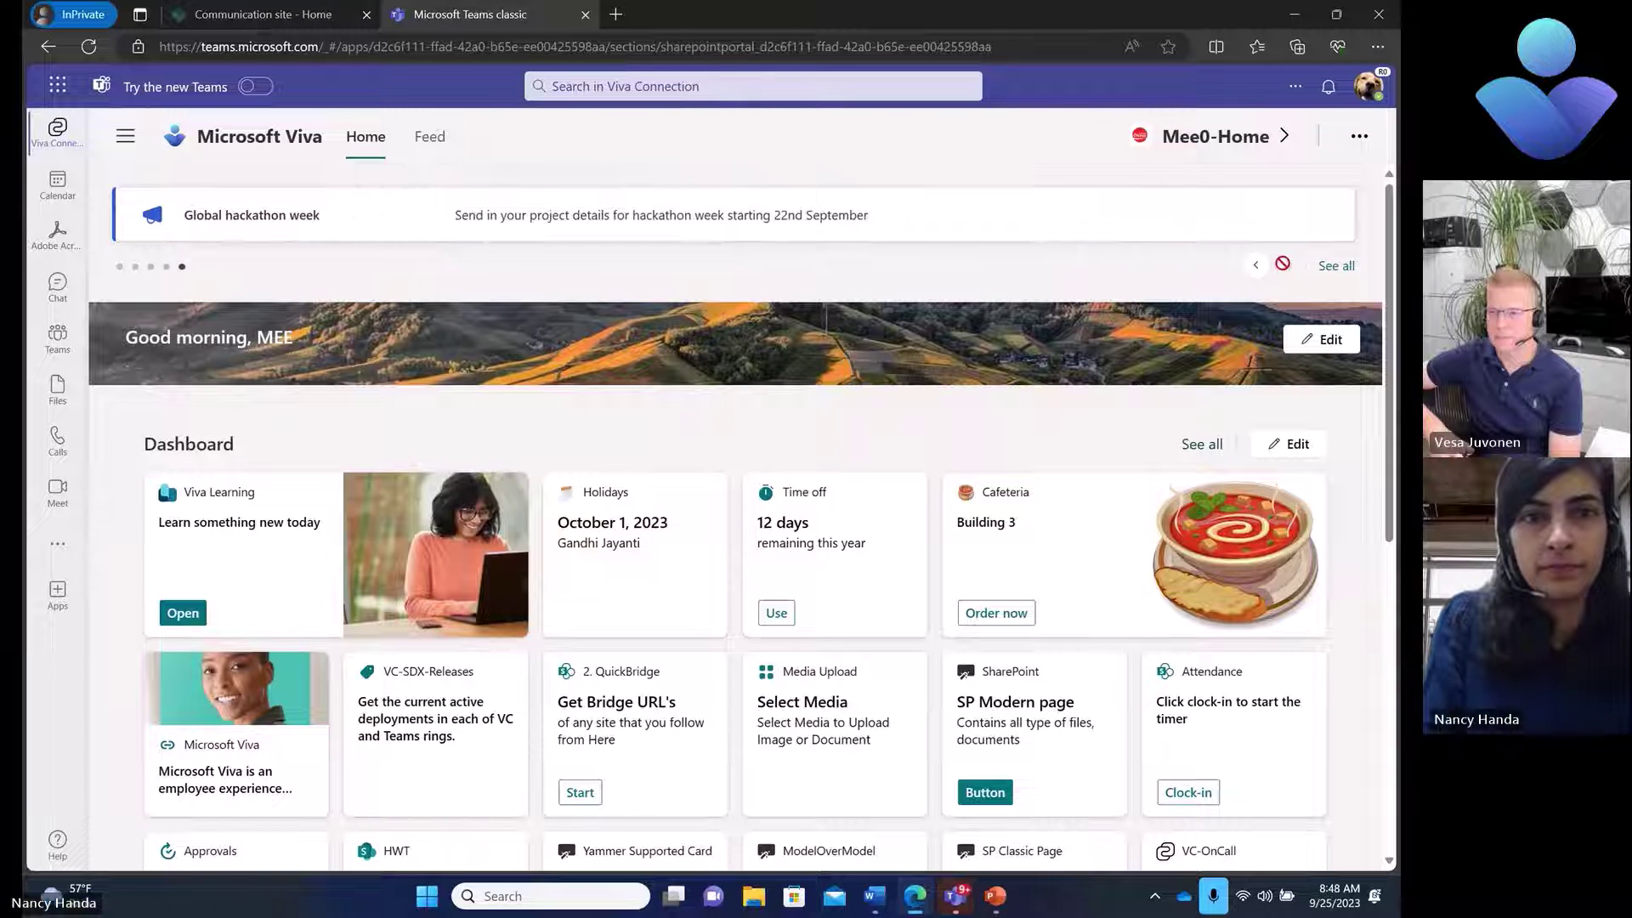
Browse the banner back to the first announcement, "Hiring new engineers next week in recruiting event", open it and dismiss it
left_click(1256, 274)
left_click(1255, 266)
left_click(1255, 266)
left_click(1255, 267)
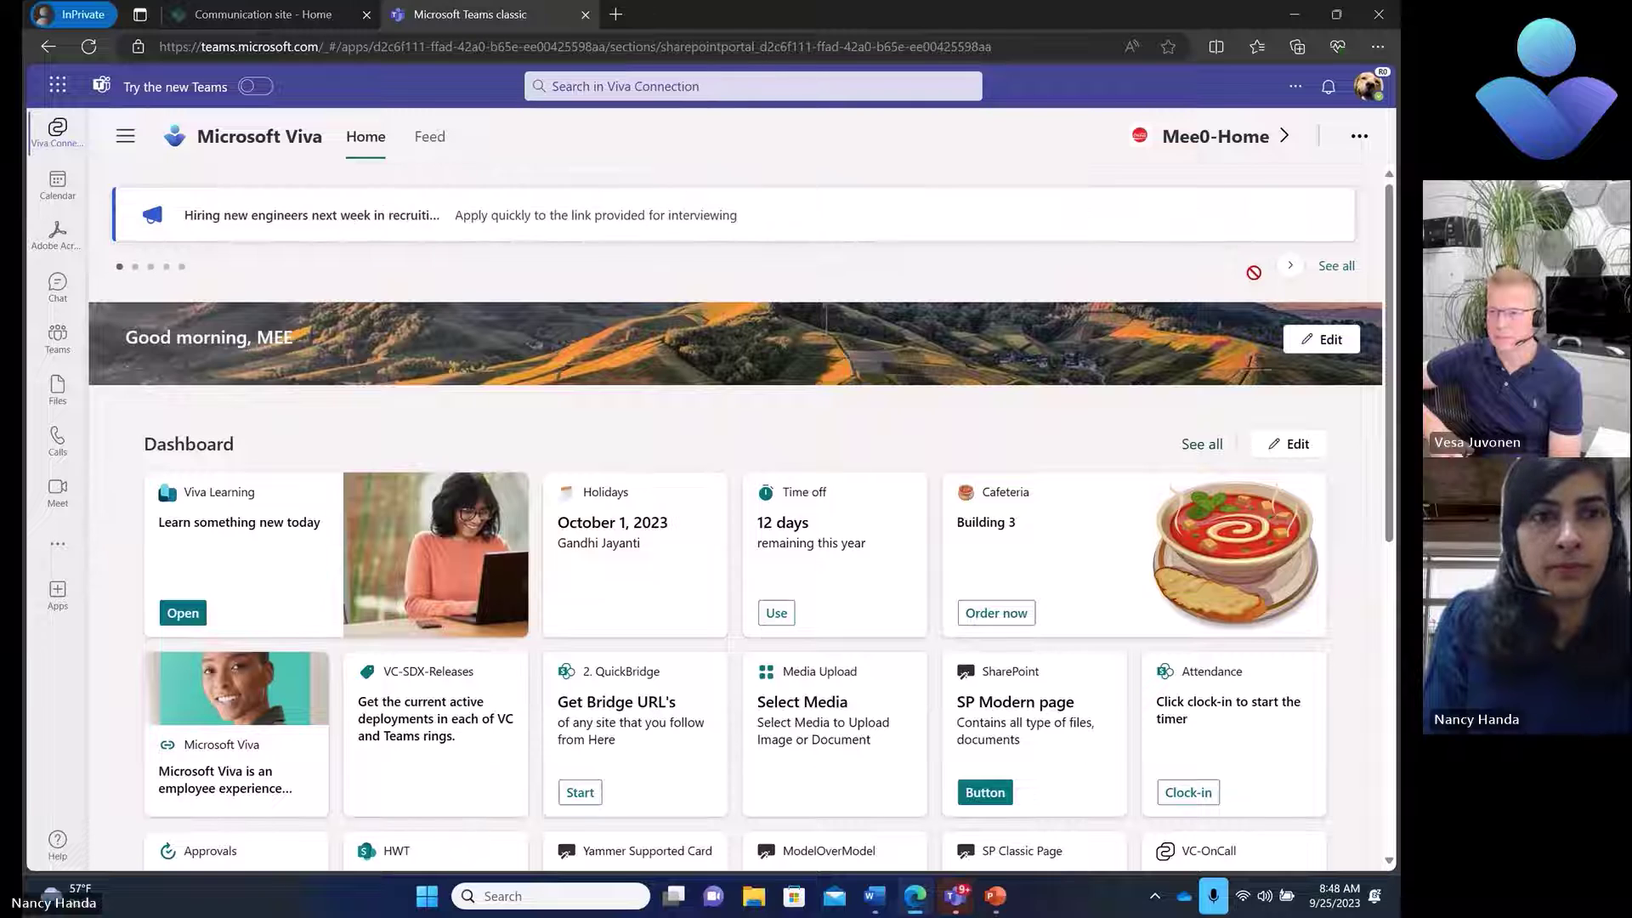
left_click(1152, 217)
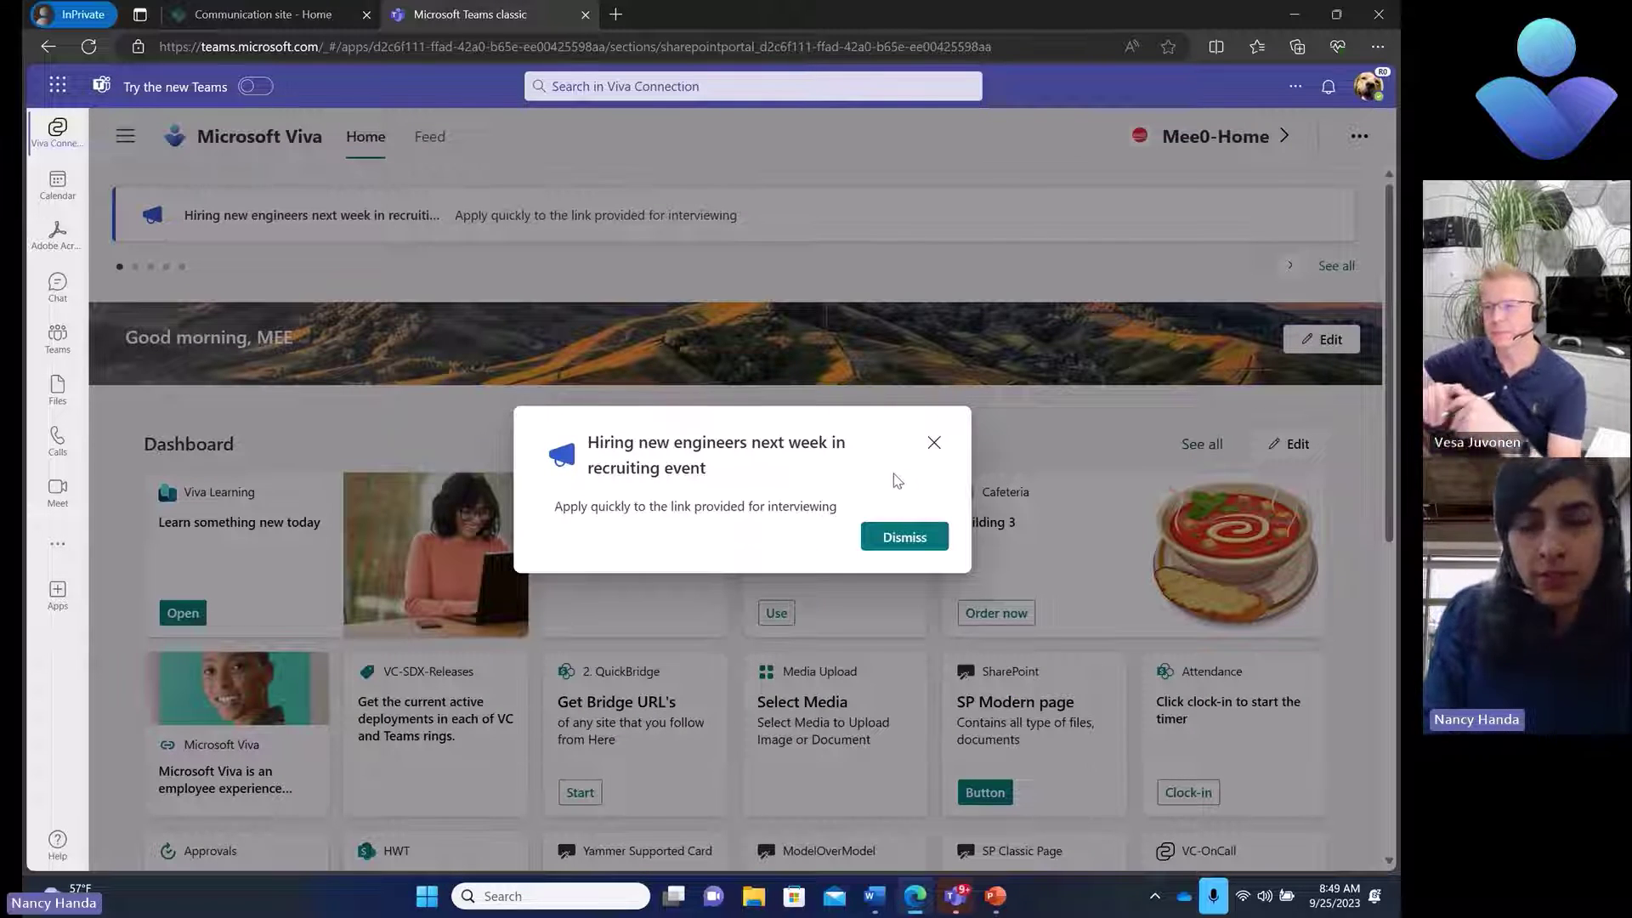
left_click(904, 537)
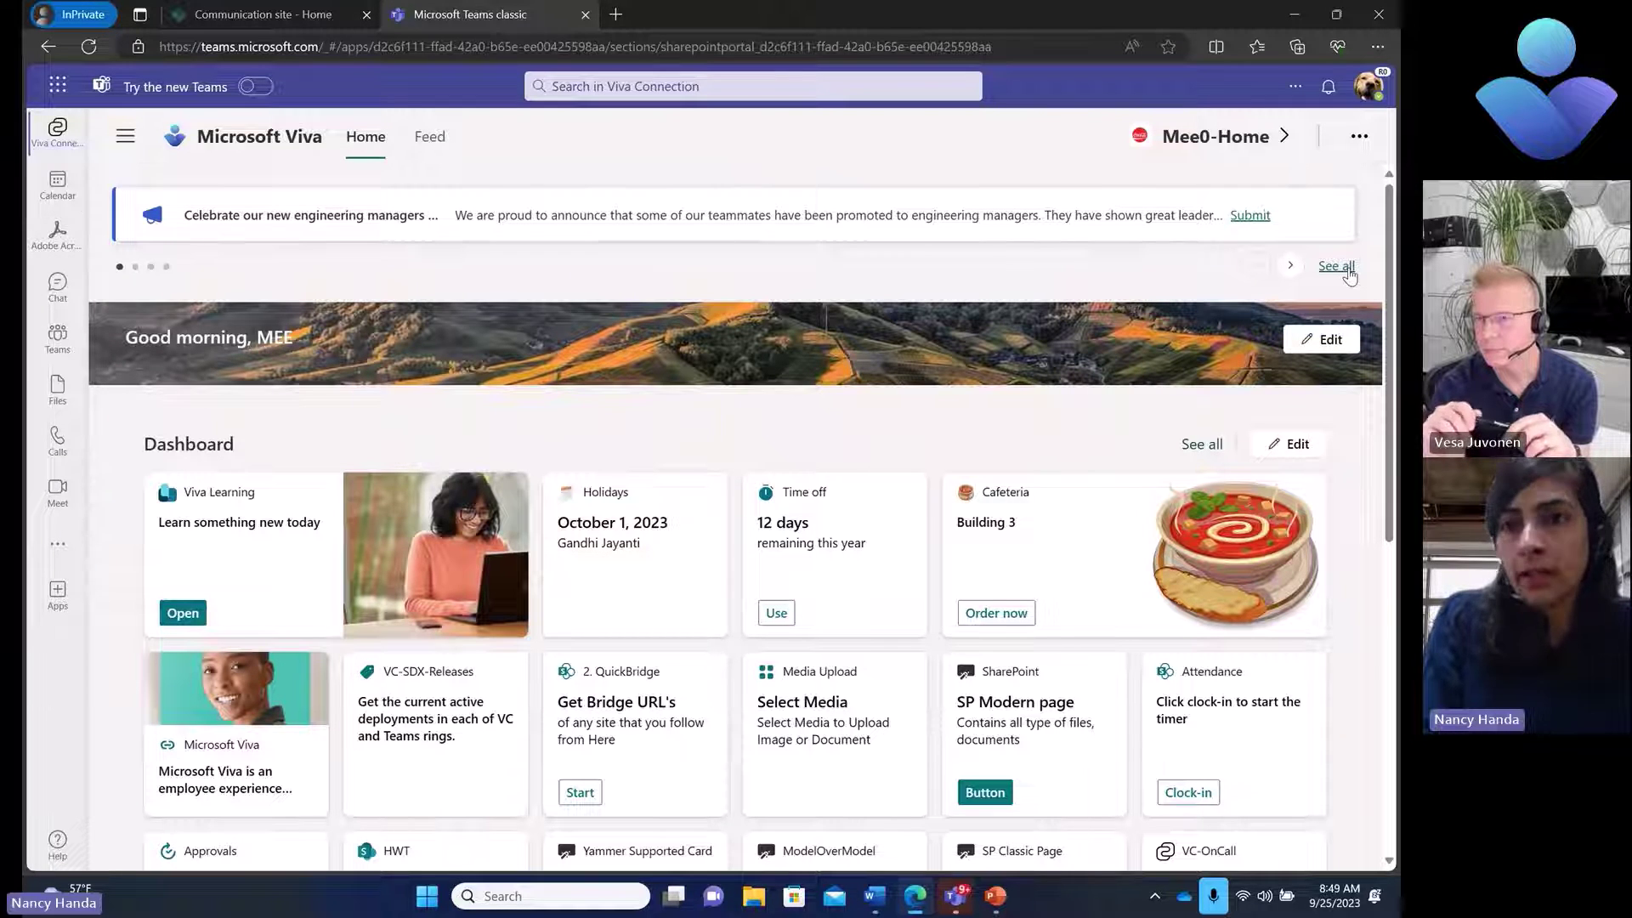
Open the full announcements list, review the active and dismissed announcements, and close the list
right_click(1348, 268)
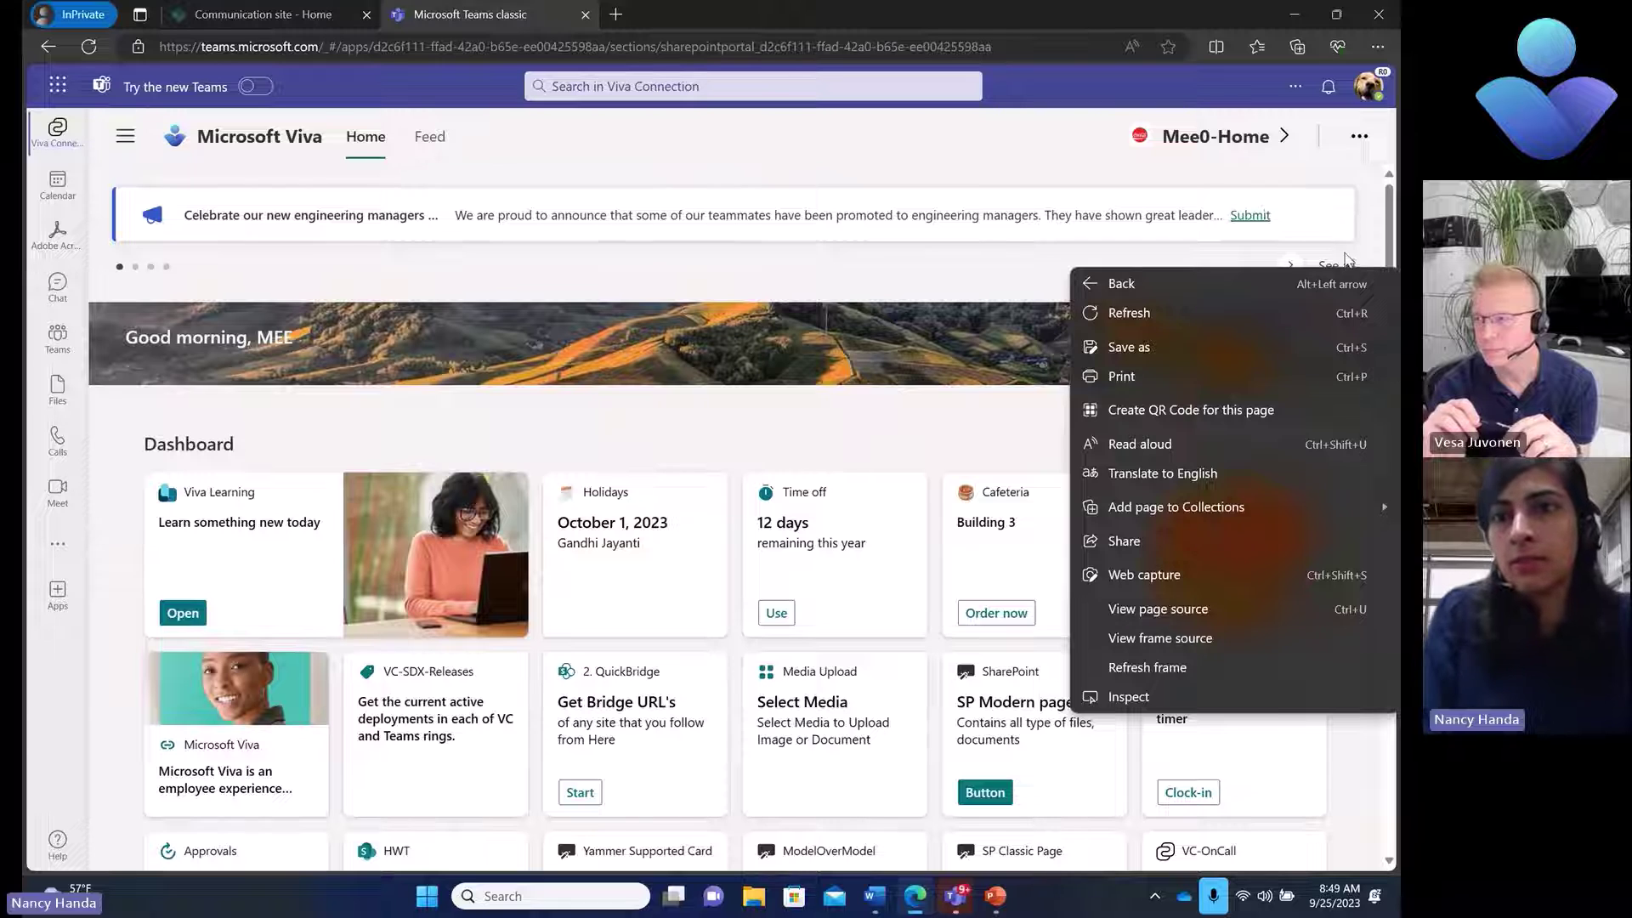
left_click(1346, 264)
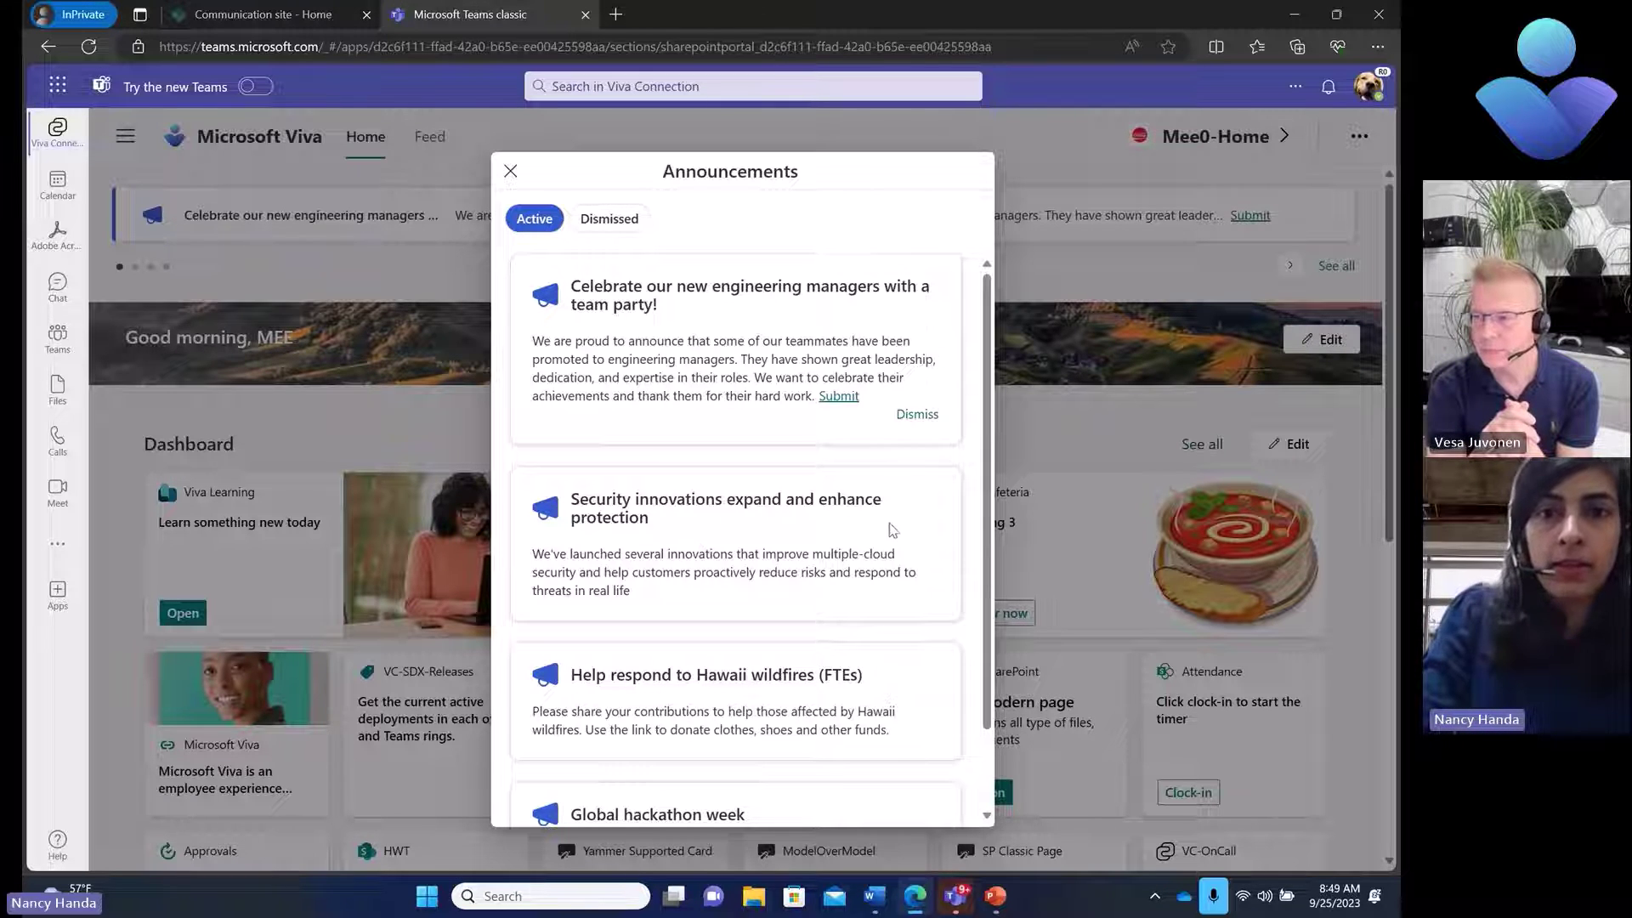
scroll(884, 523, "down", 1)
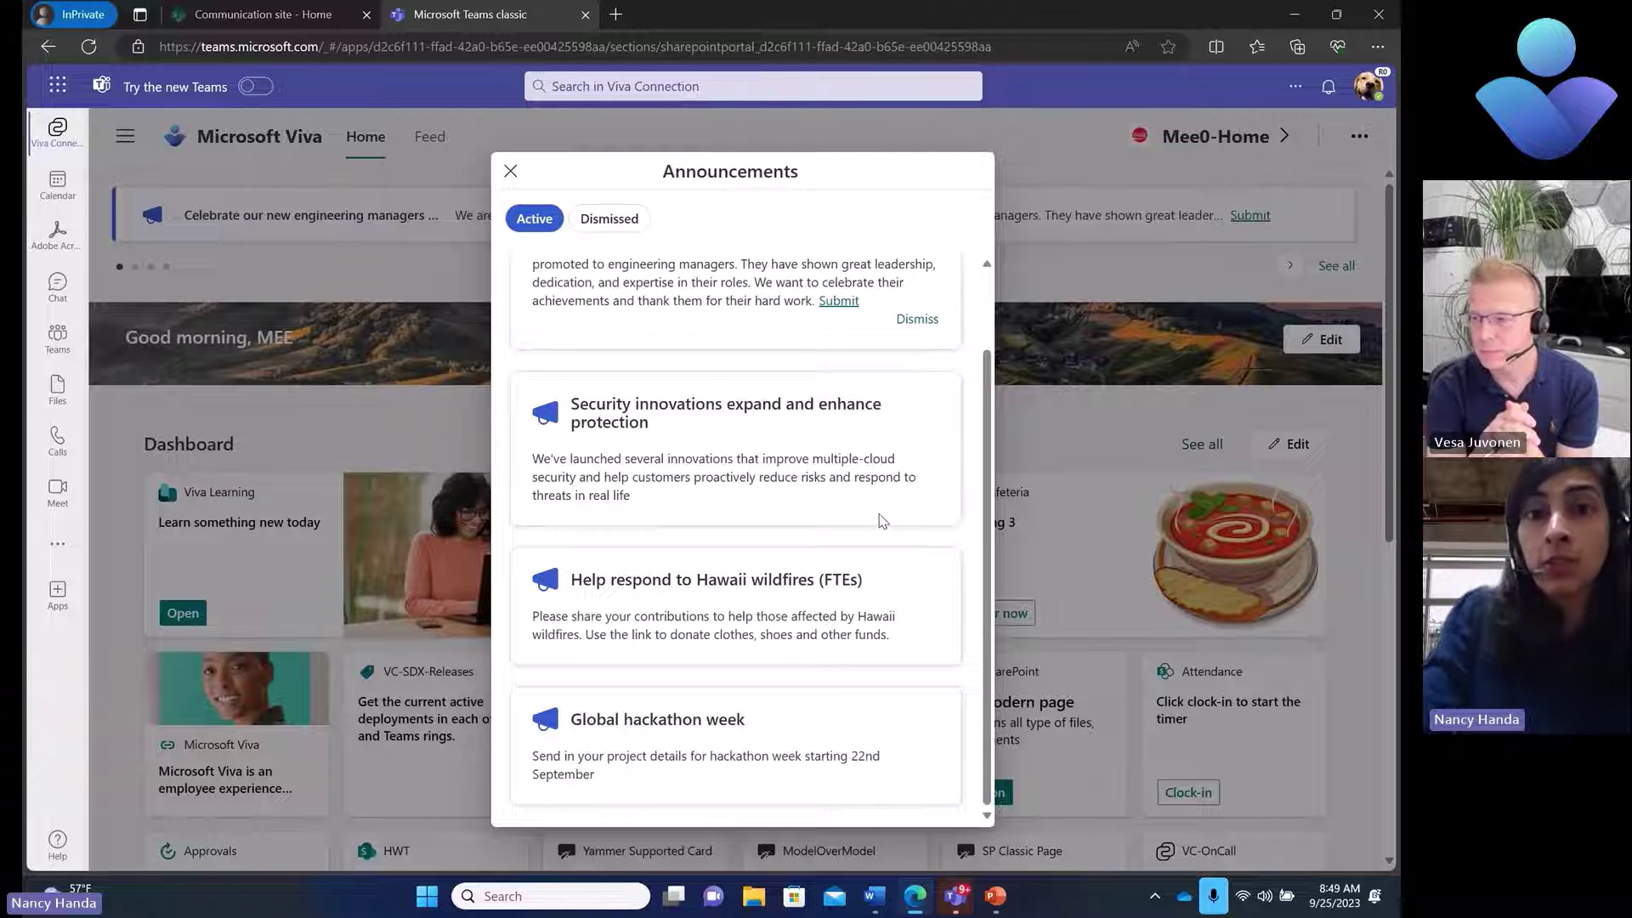
scroll(883, 521, "up", 1)
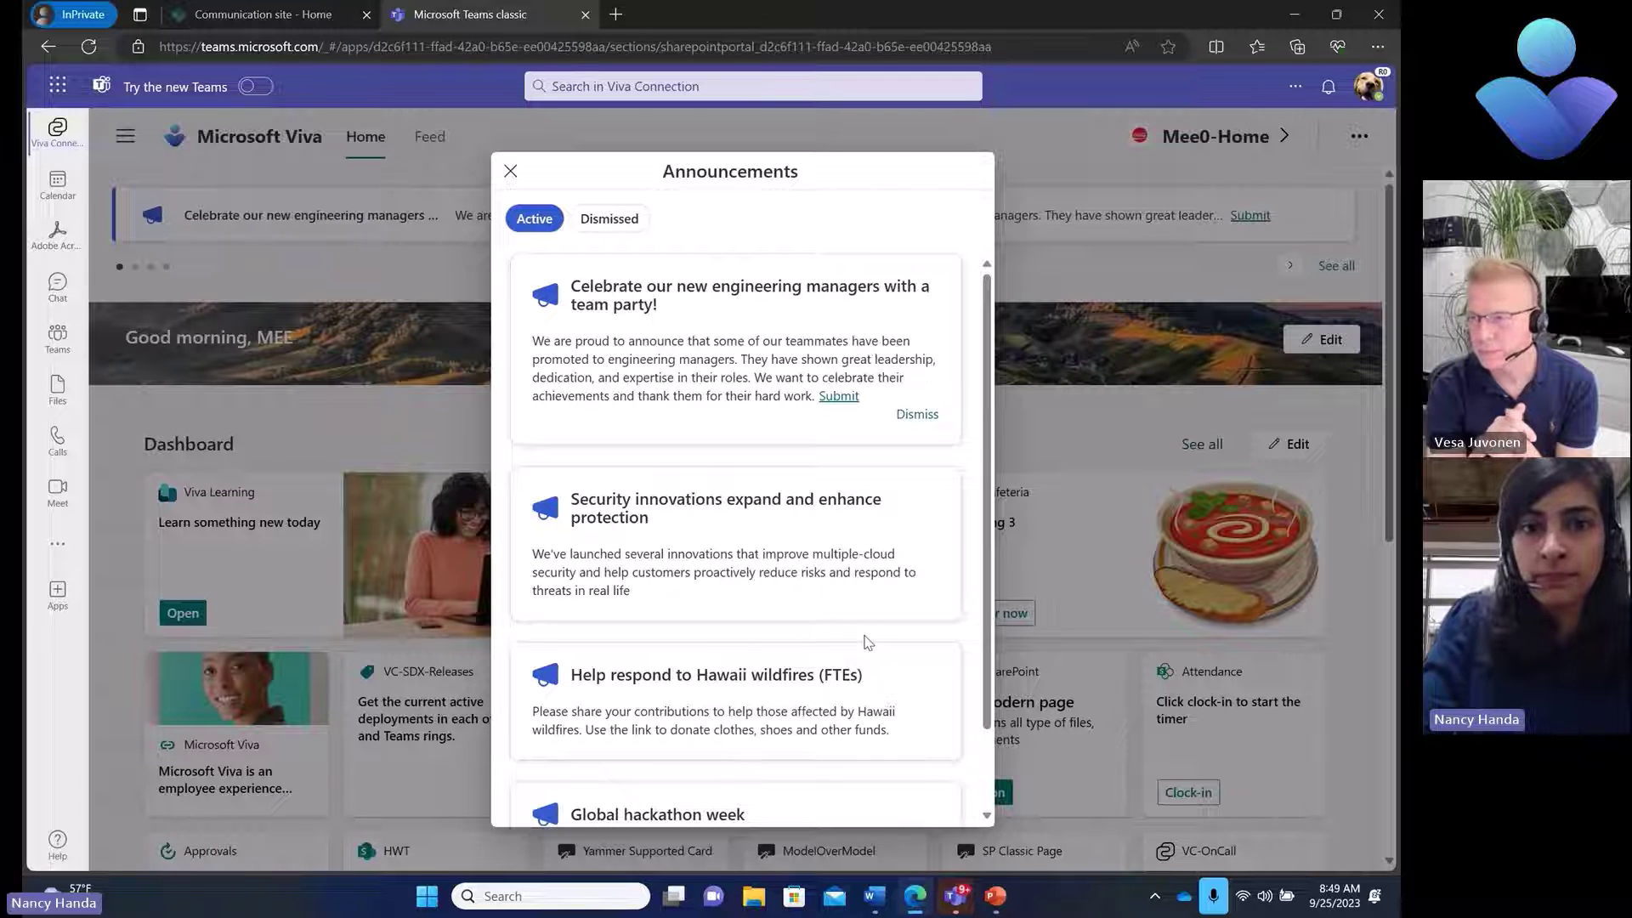
left_click(636, 219)
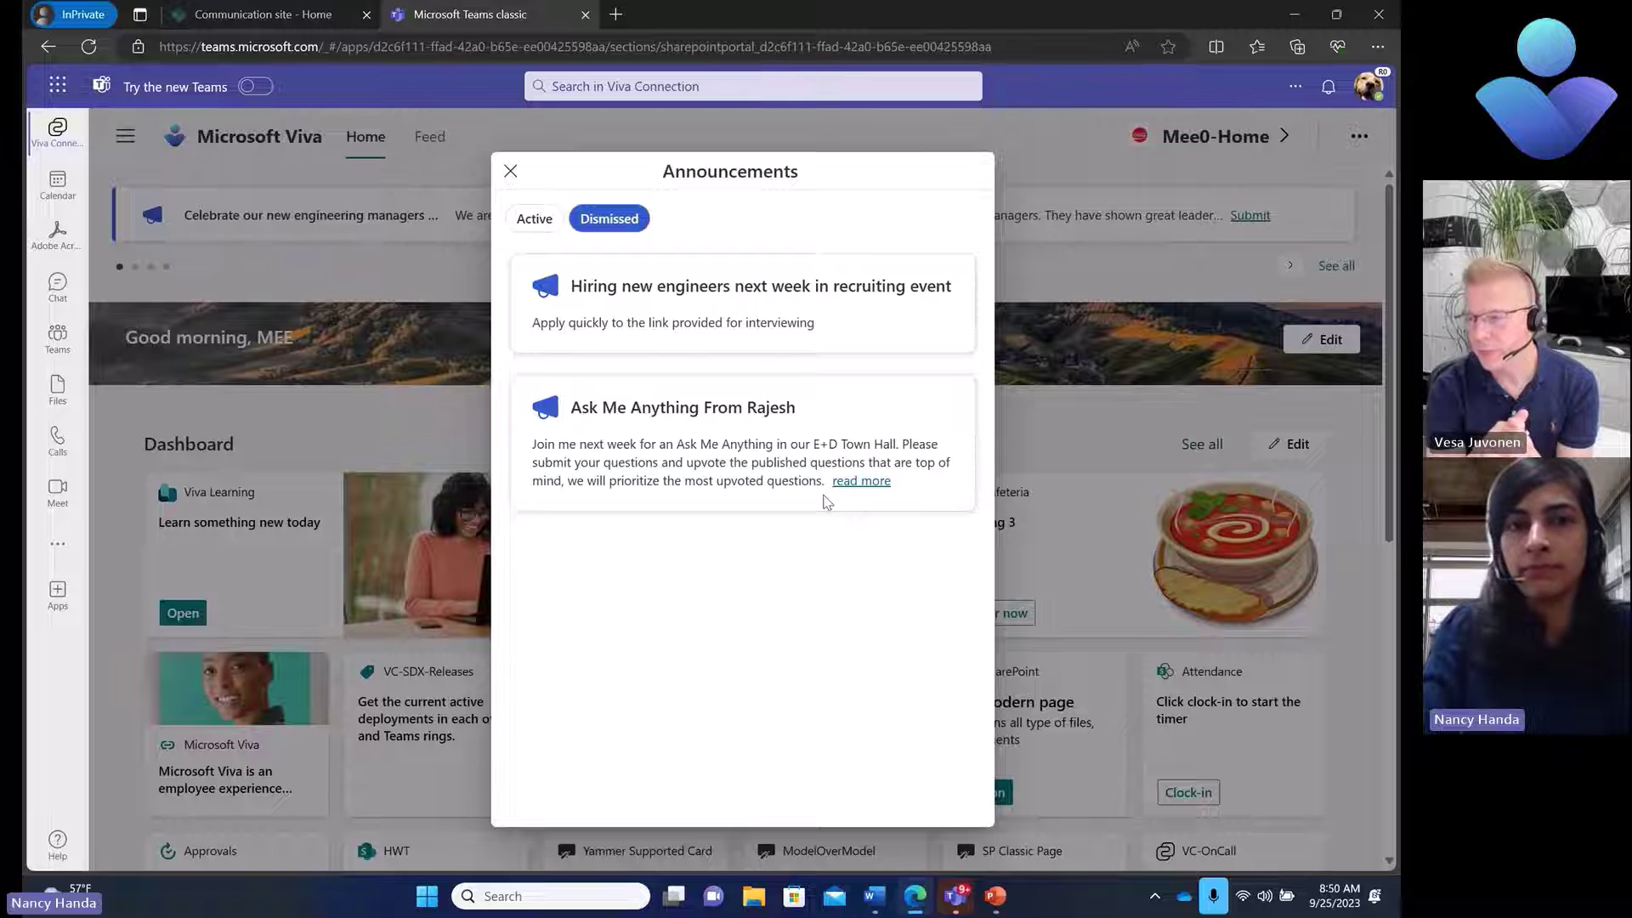
left_click(511, 173)
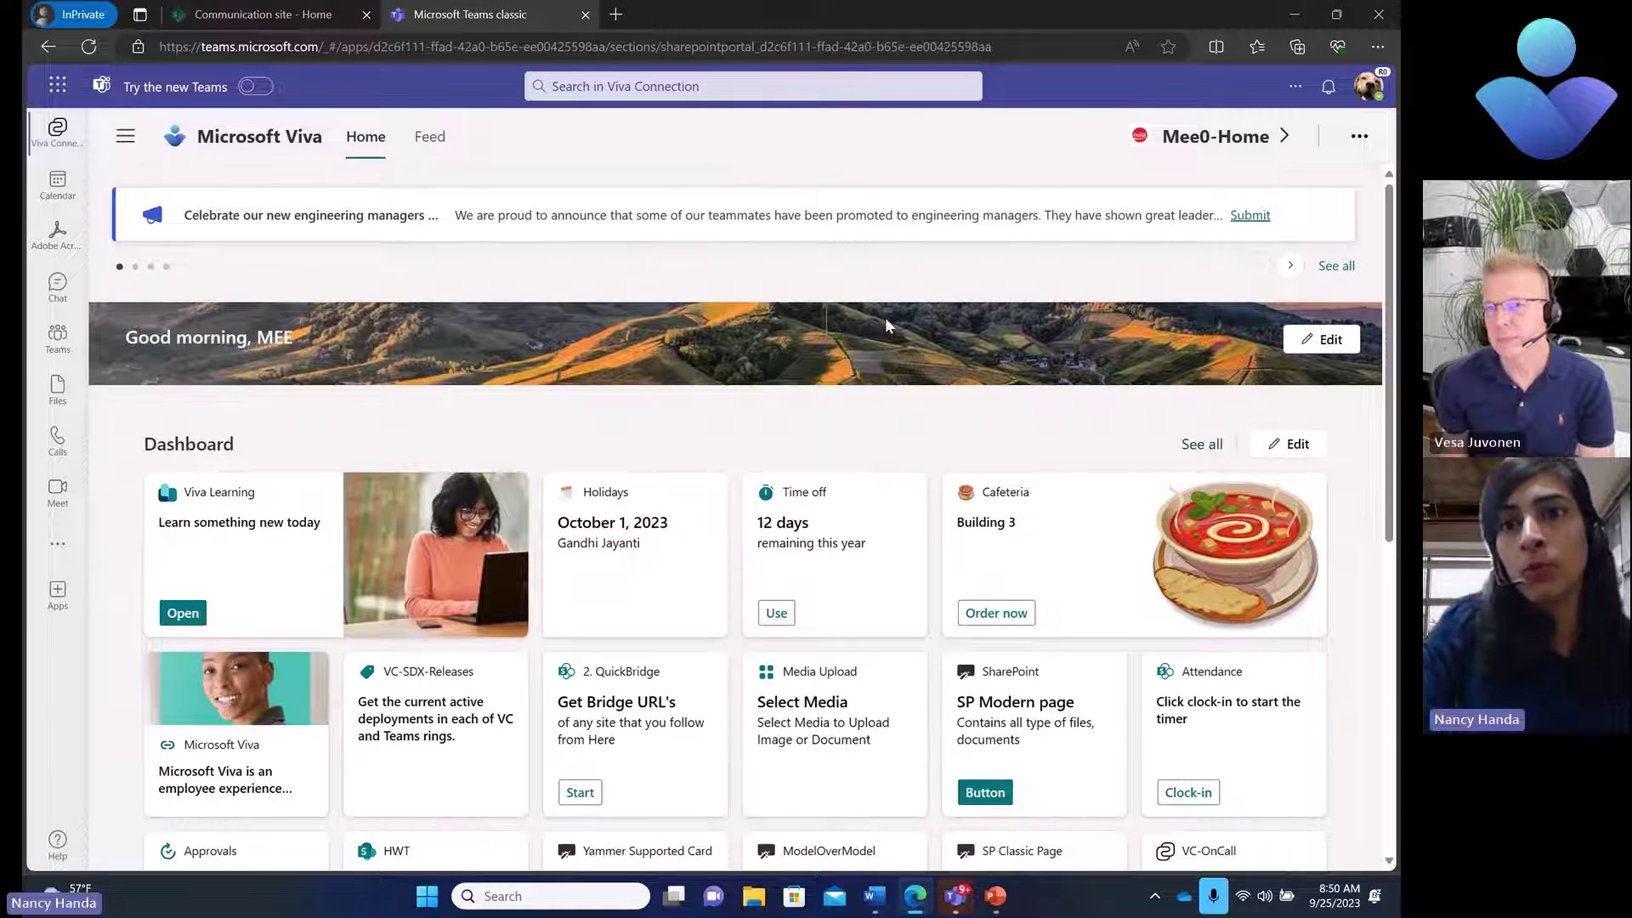
Switch to the Announcements presentation in PowerPoint, start the slide show, and play the phone demo video on the first slide
left_click(1000, 908)
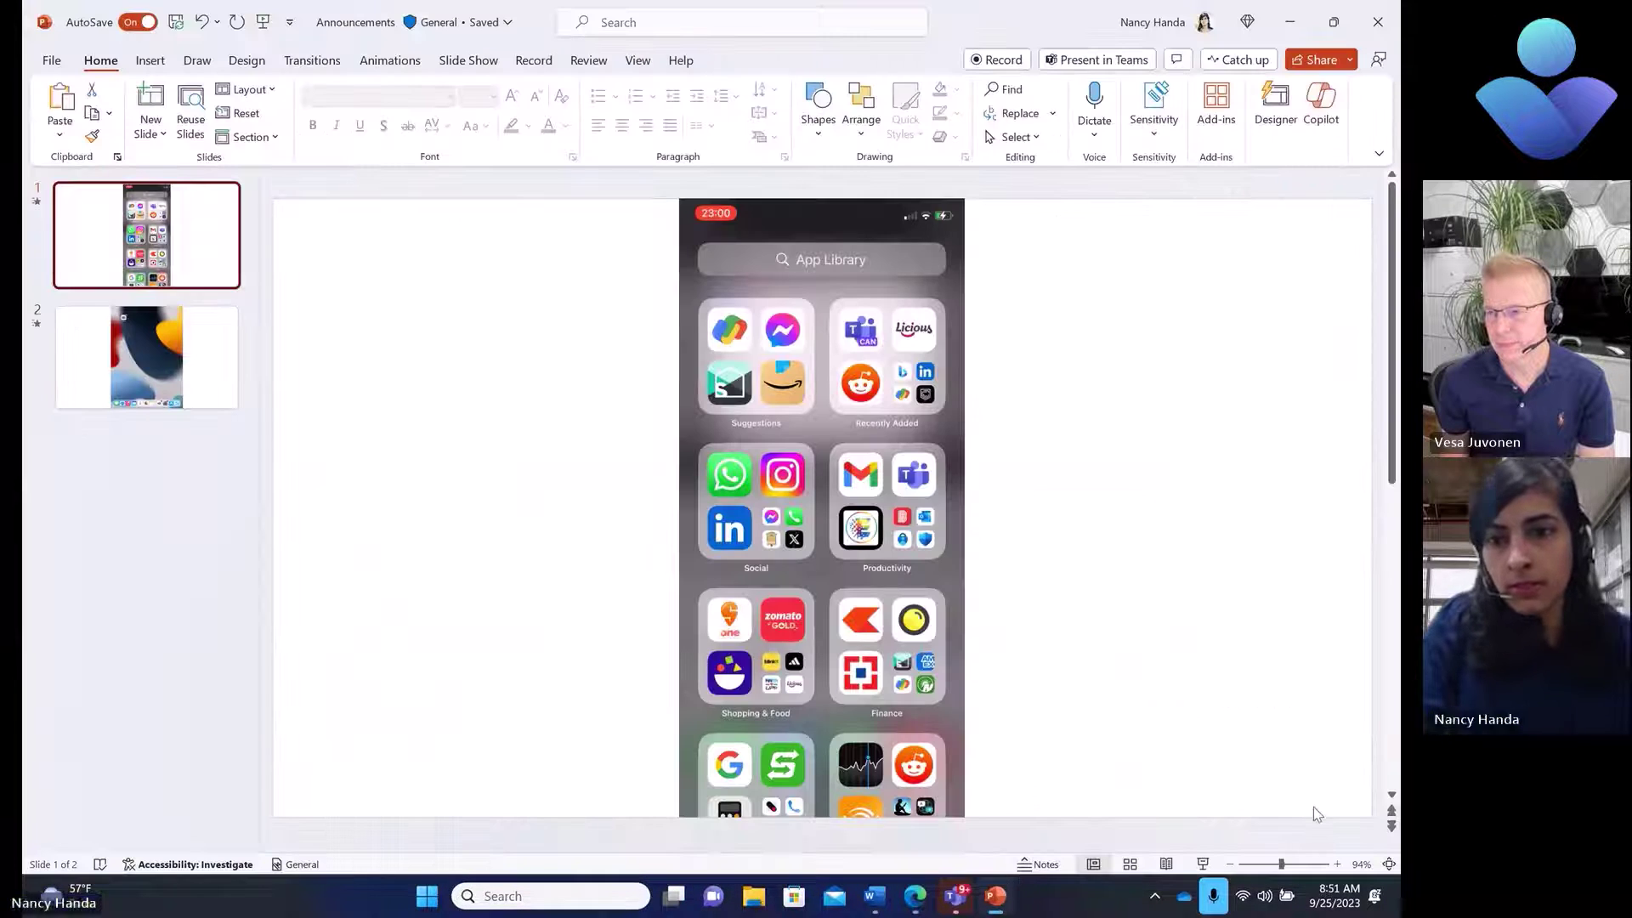
left_click(1203, 864)
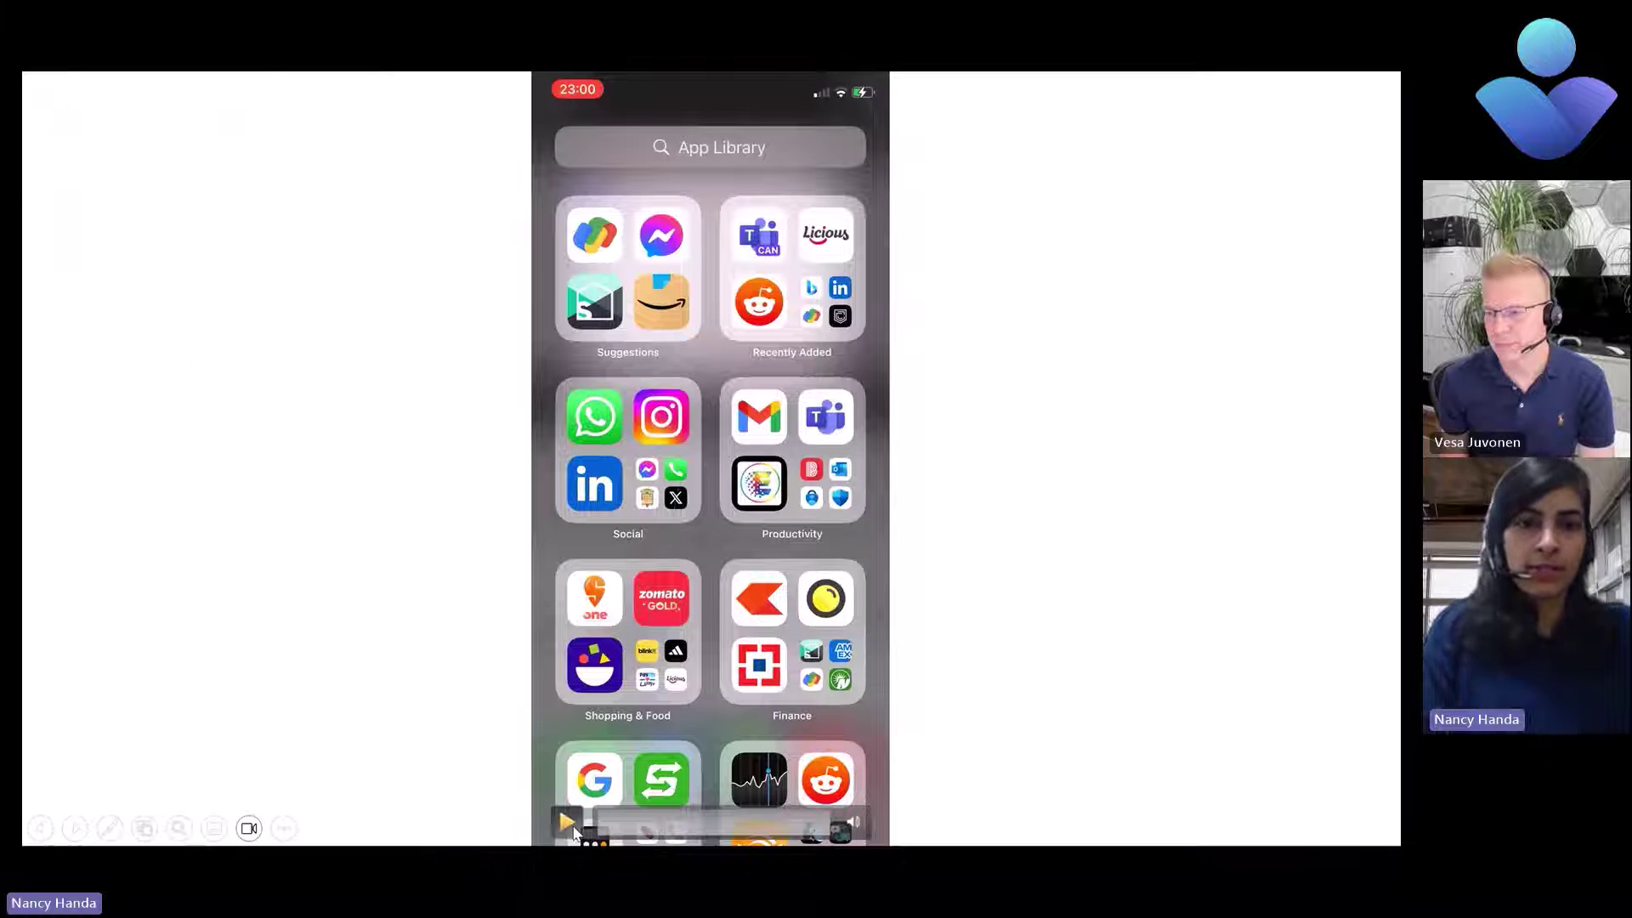
left_click(569, 825)
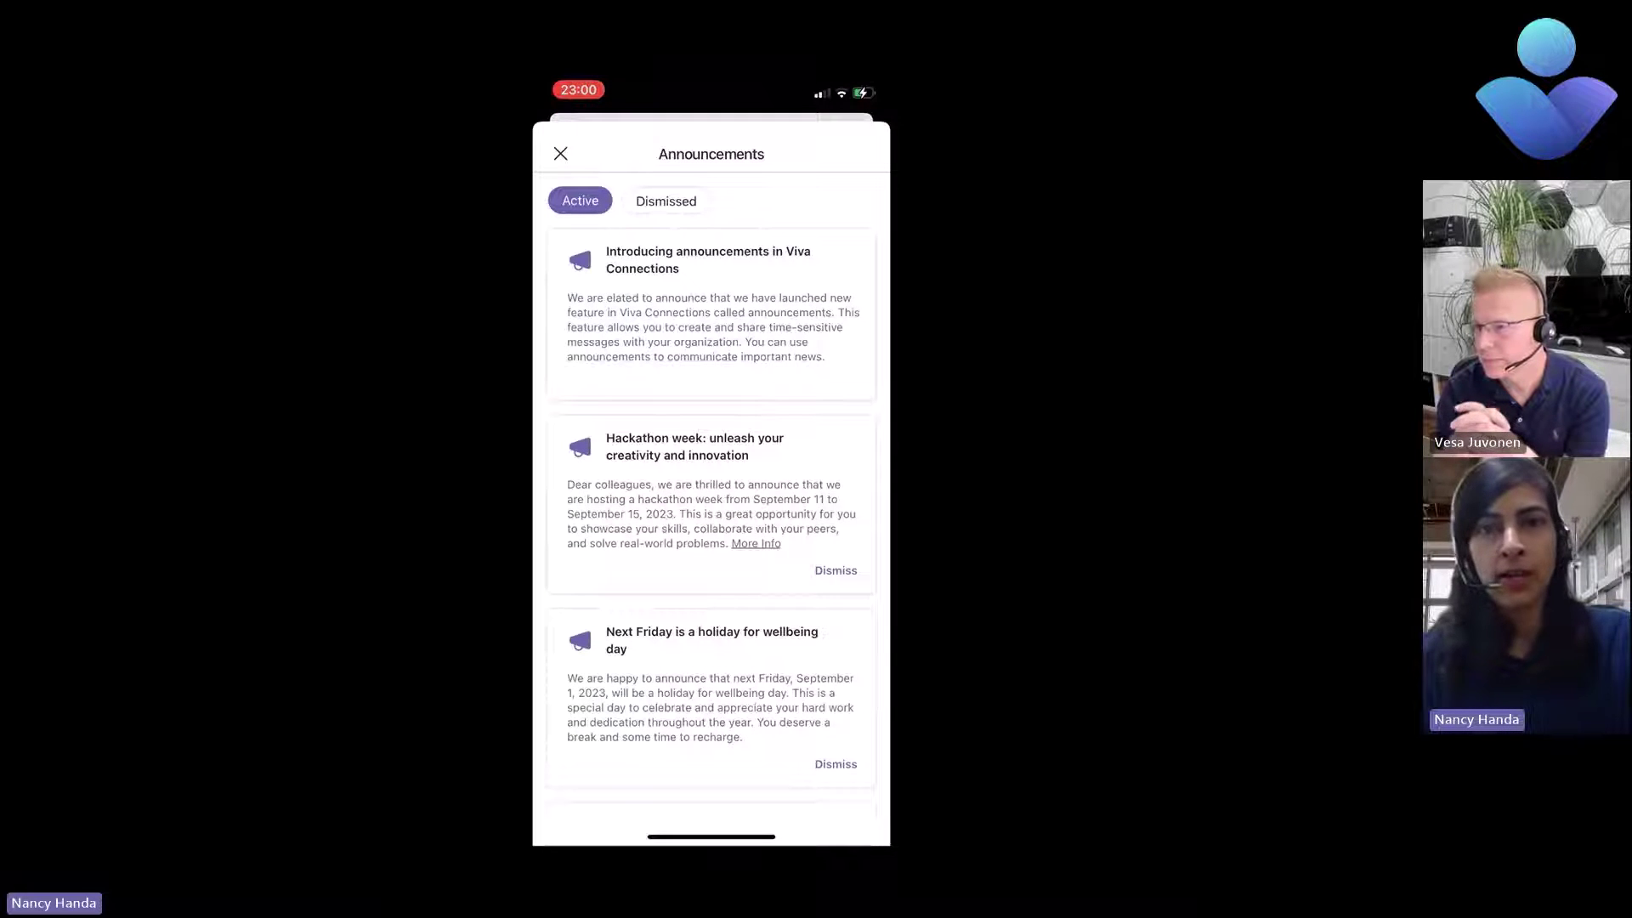
Review the active and dismissed announcements in the phone app, return to the active ones, and close the list
scroll(711, 511, "down", 5)
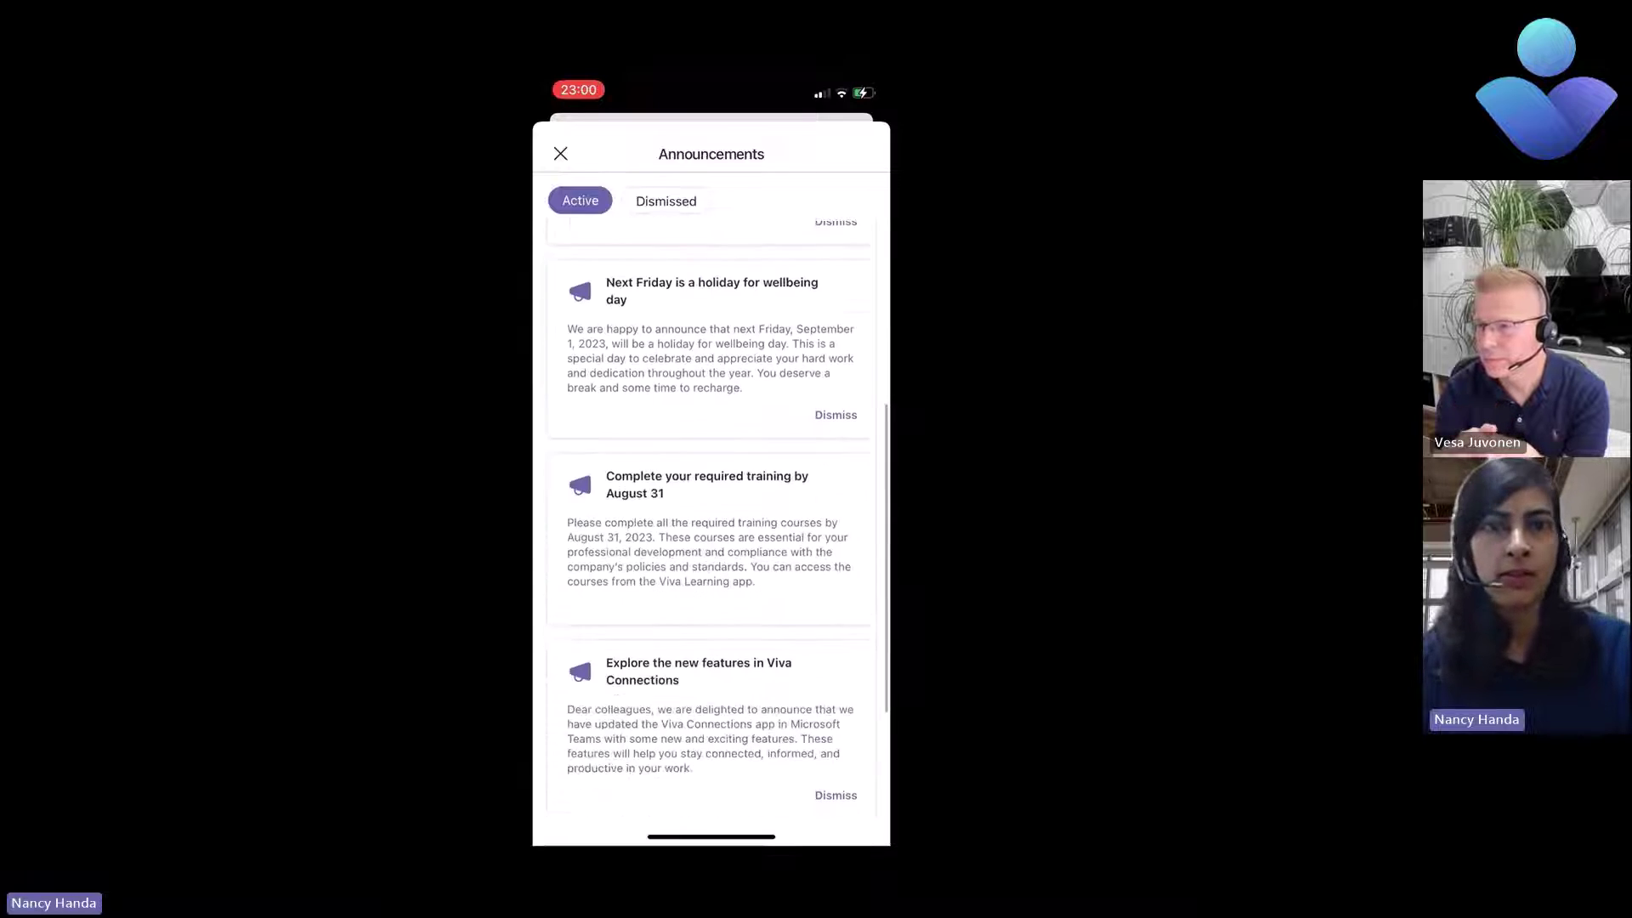
scroll(711, 510, "down", 3)
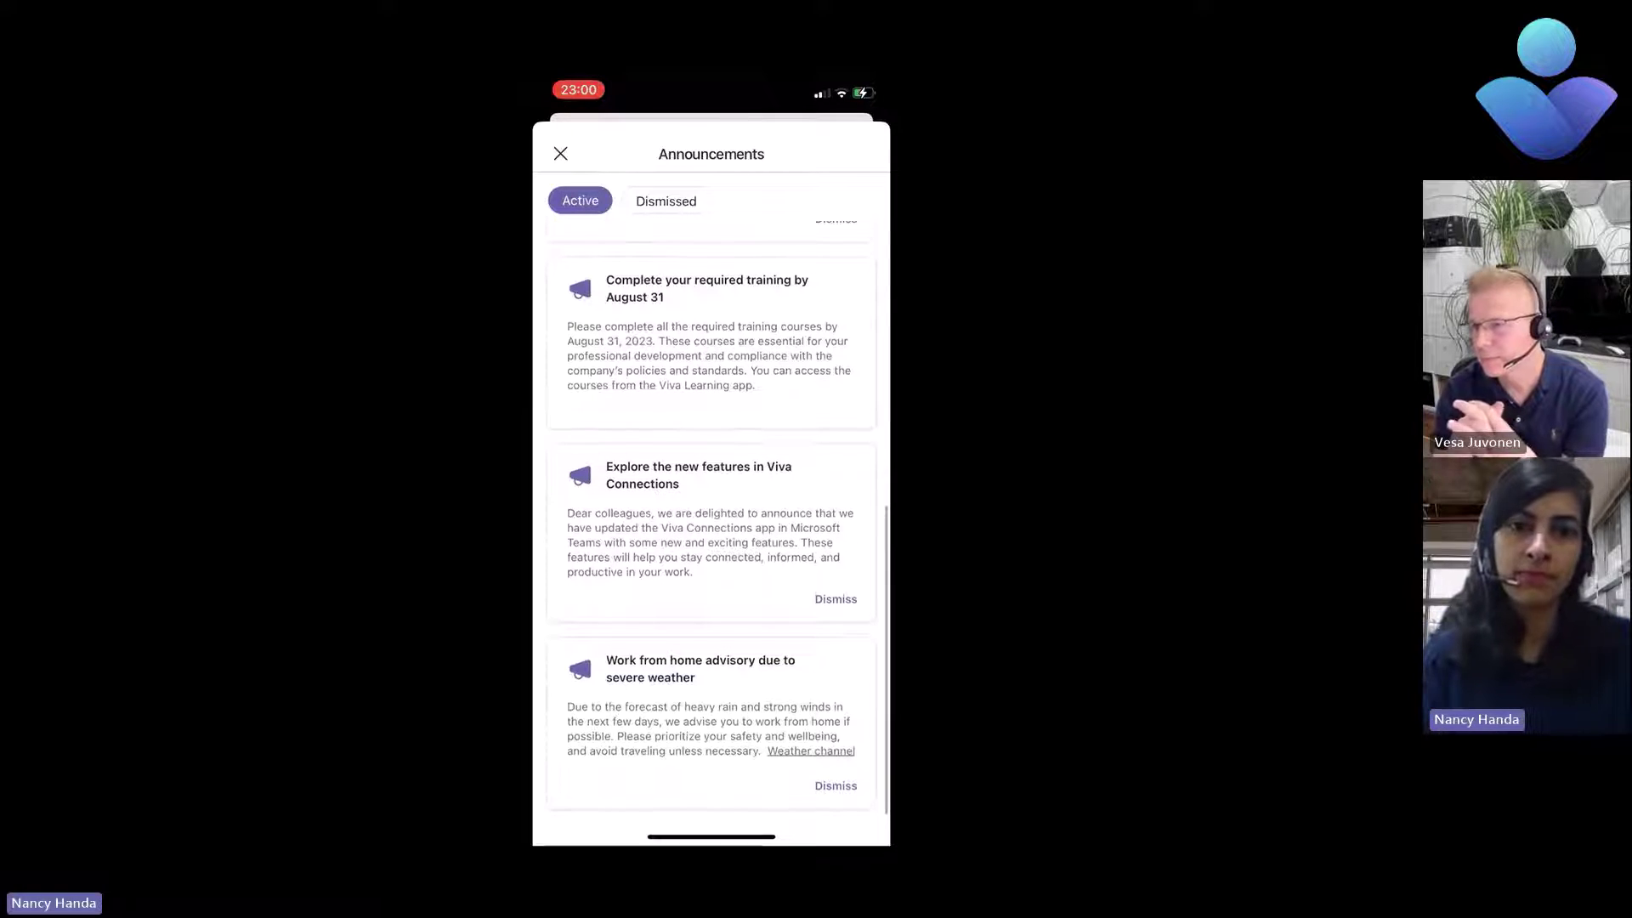
left_click(666, 200)
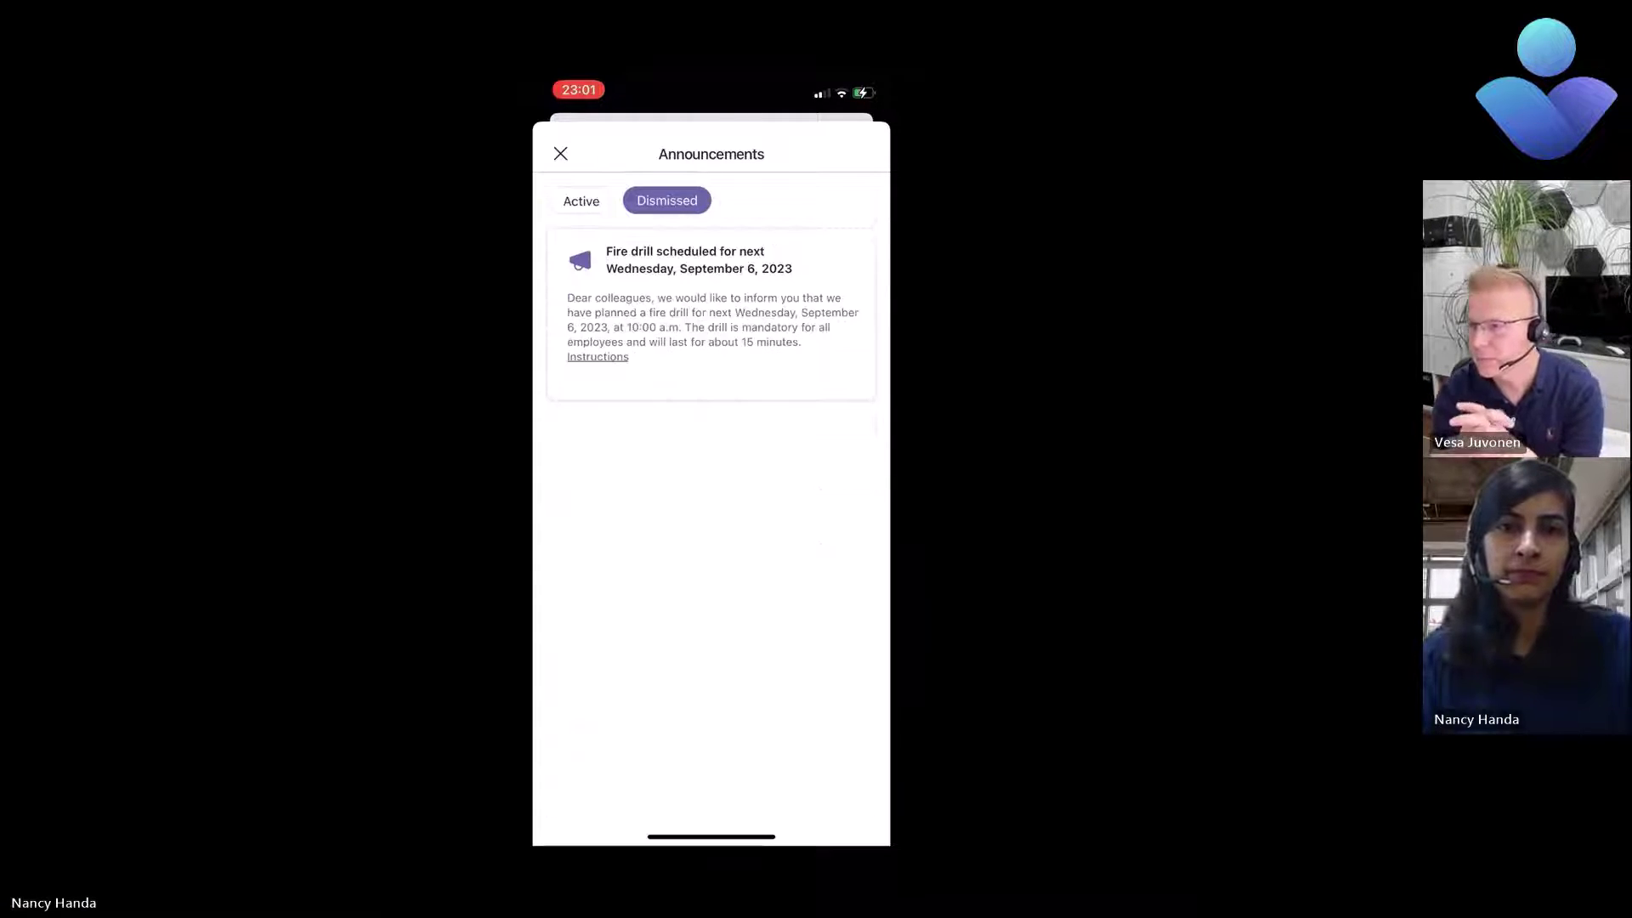
left_click(581, 200)
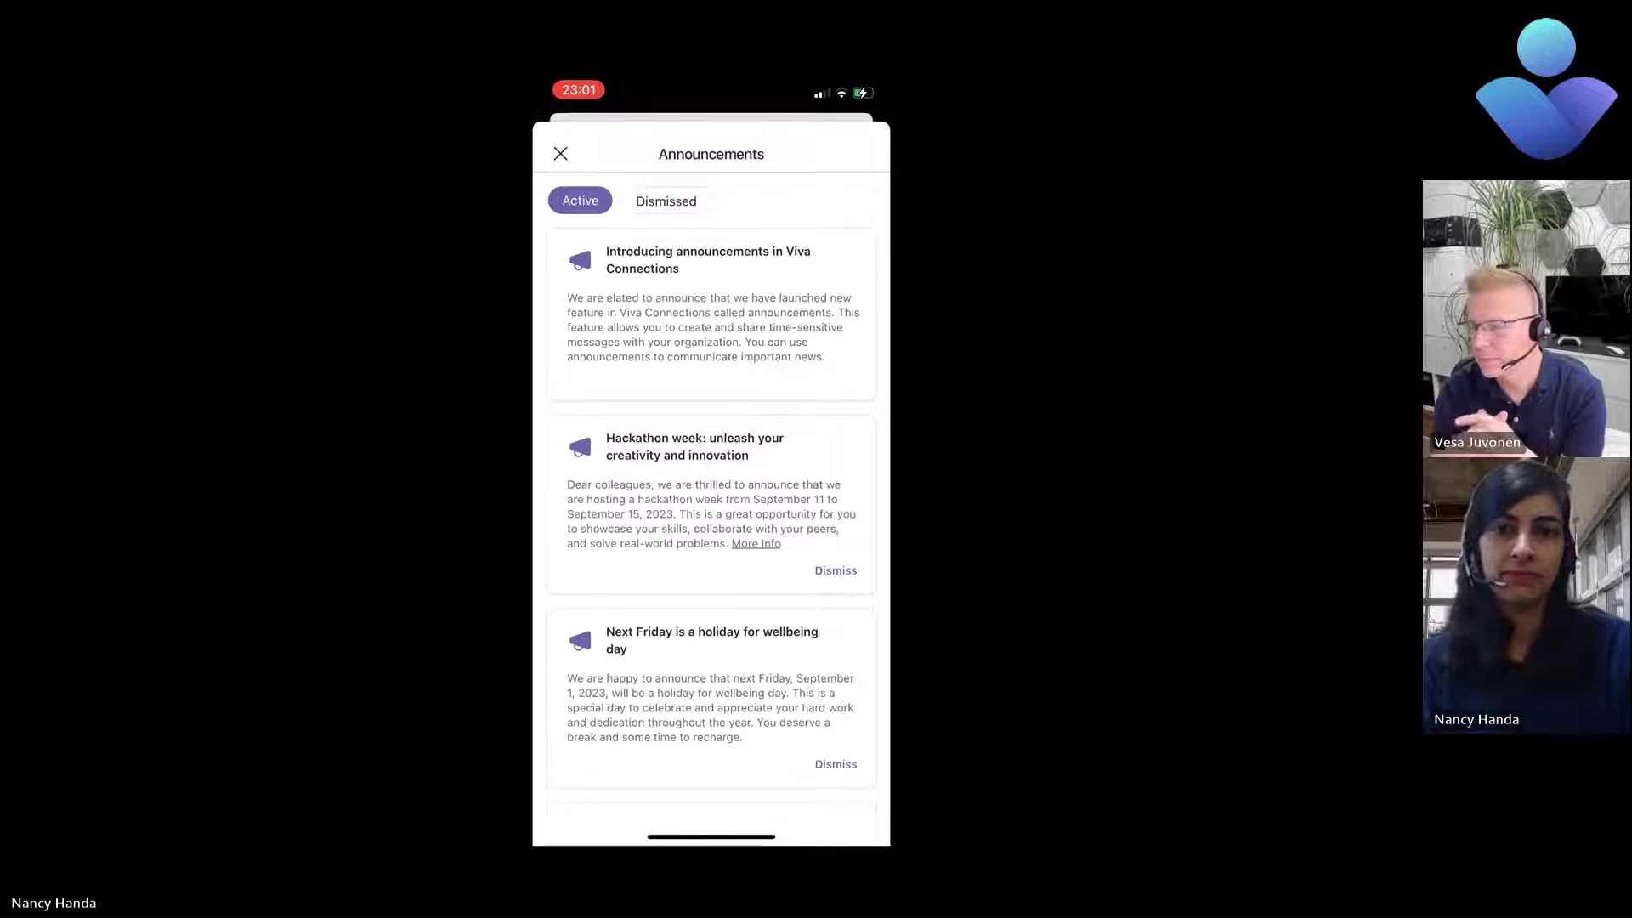
left_click(560, 153)
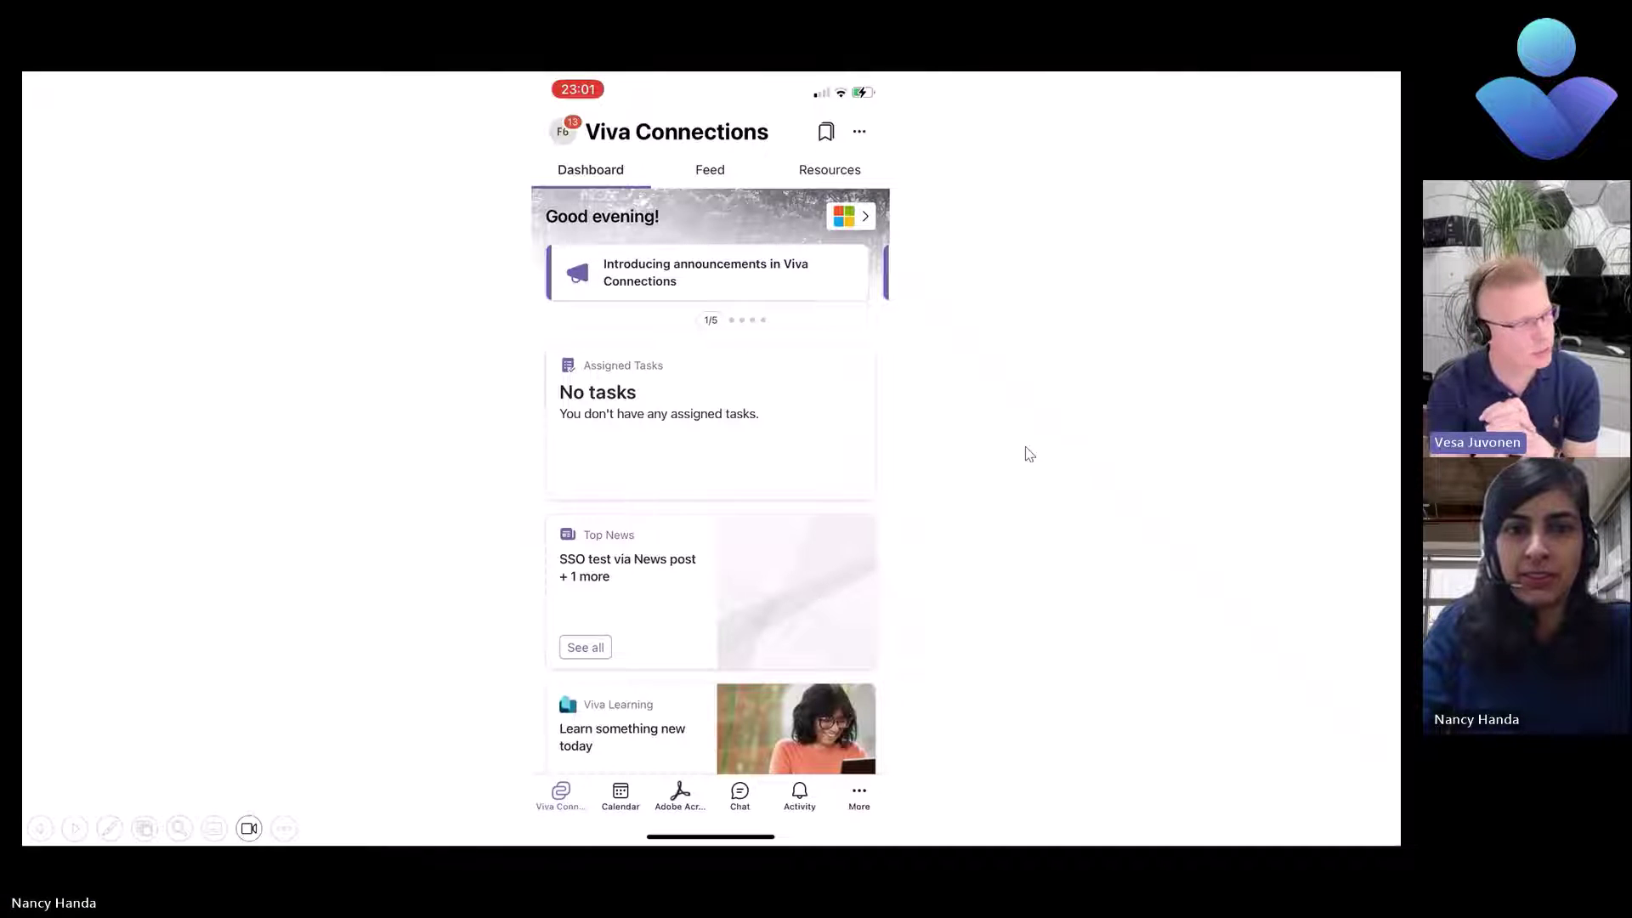
End the slide show, present from the second slide, and play its tablet demo video
key("Escape")
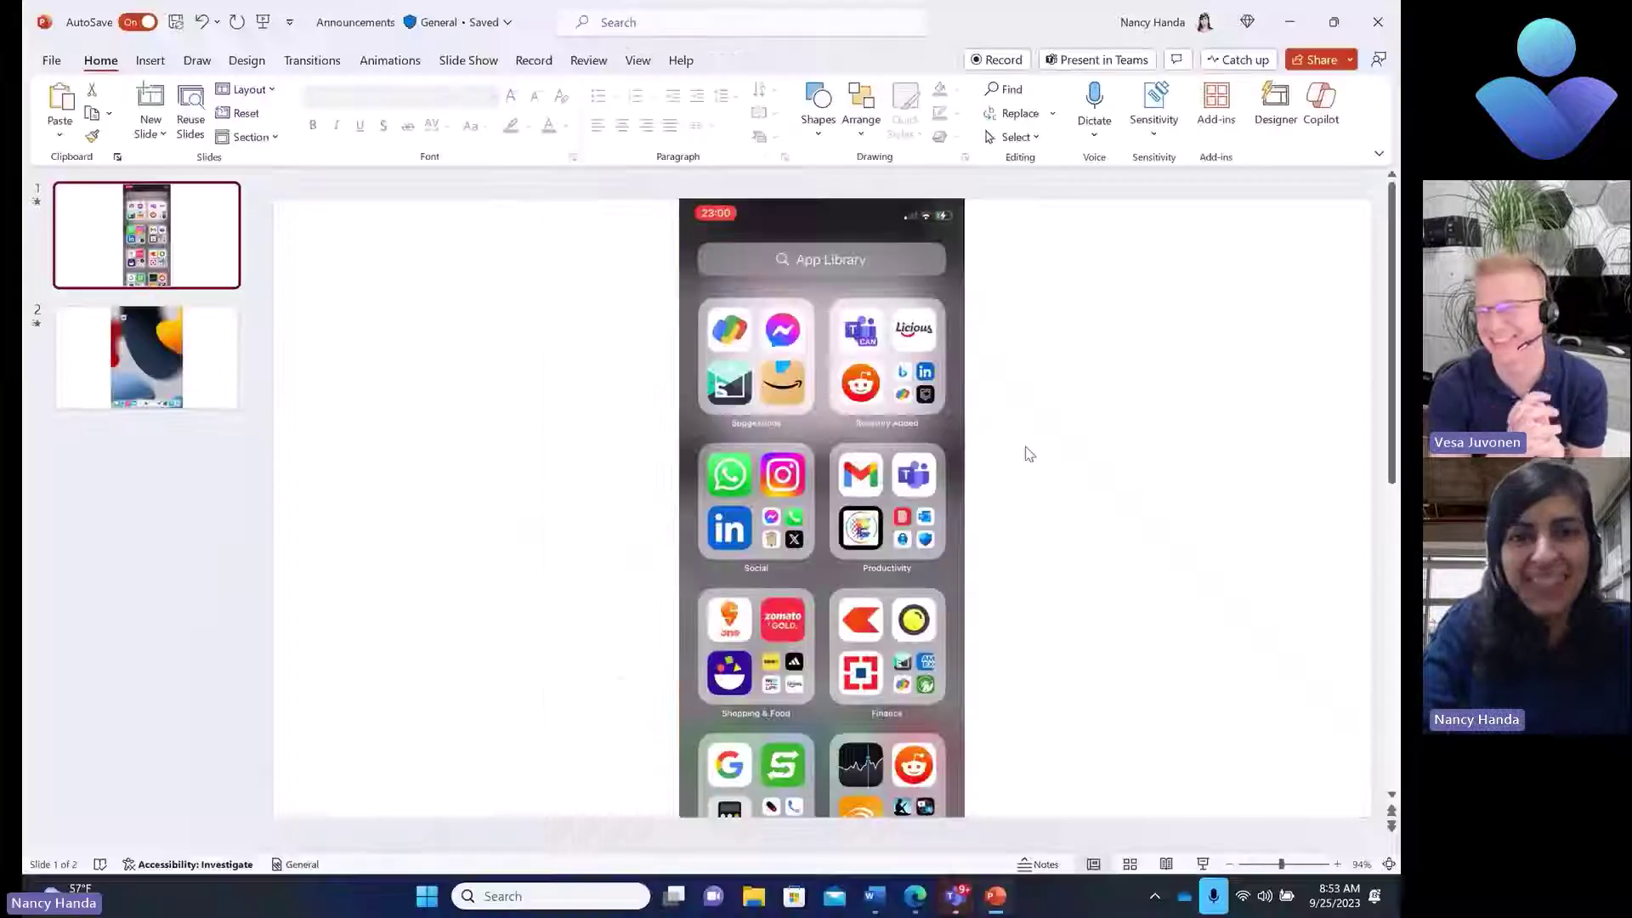
left_click(164, 328)
key("shift+F5")
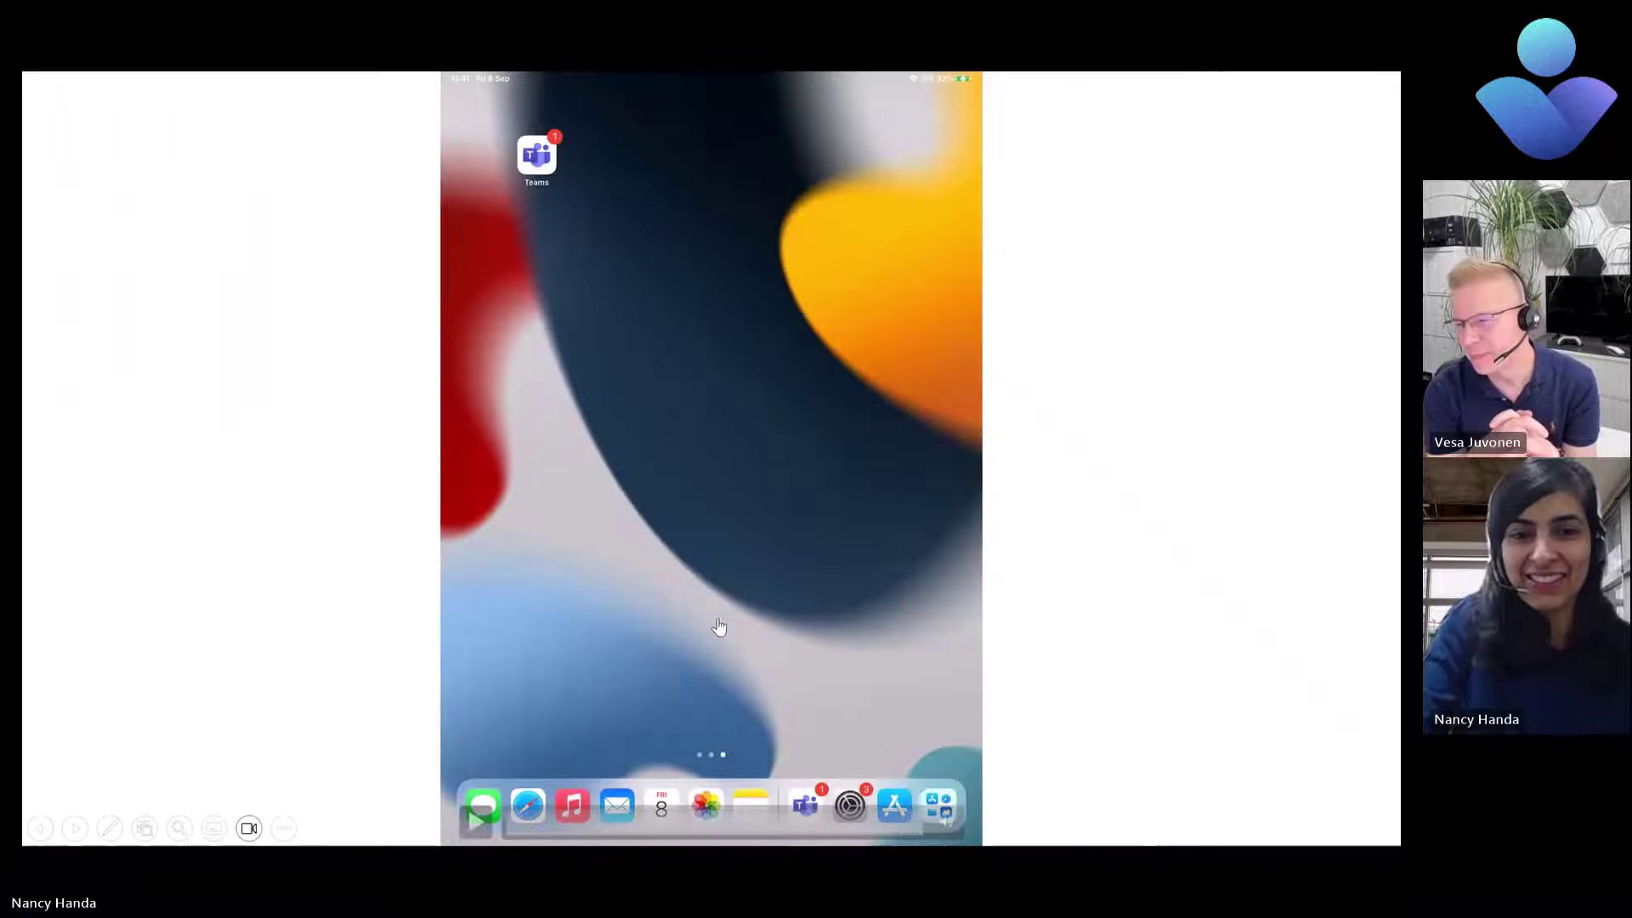
left_click(478, 823)
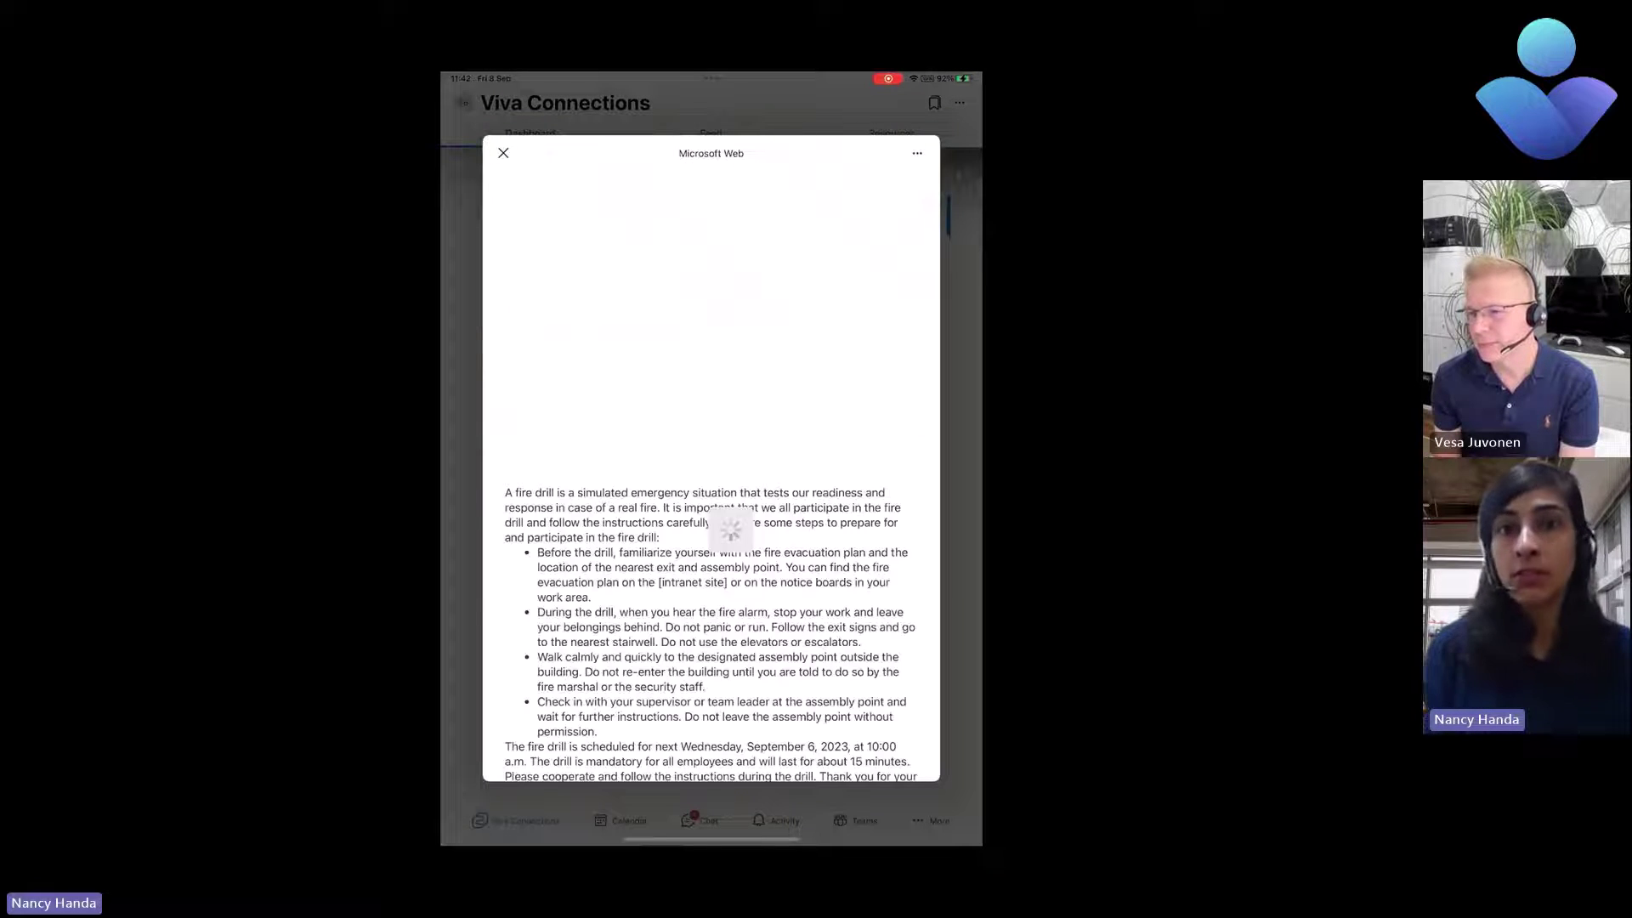
Read through the linked fire drill instructions, return to the fire drill announcement, and close it
scroll(710, 459, "down", 2)
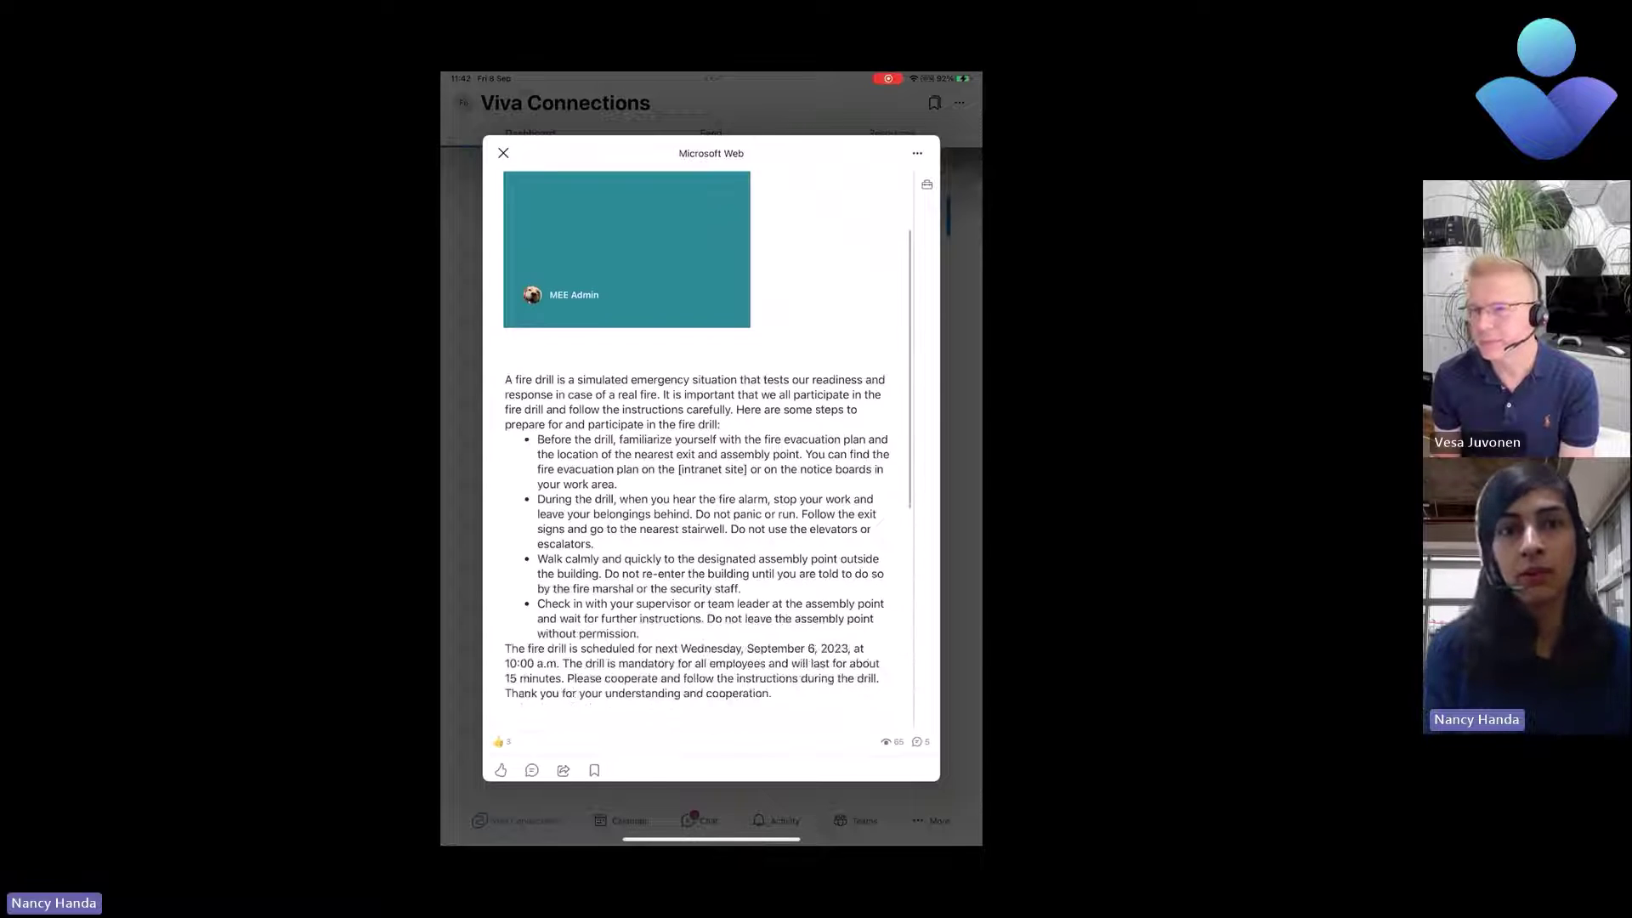
scroll(710, 459, "down", 5)
scroll(711, 459, "up", 6)
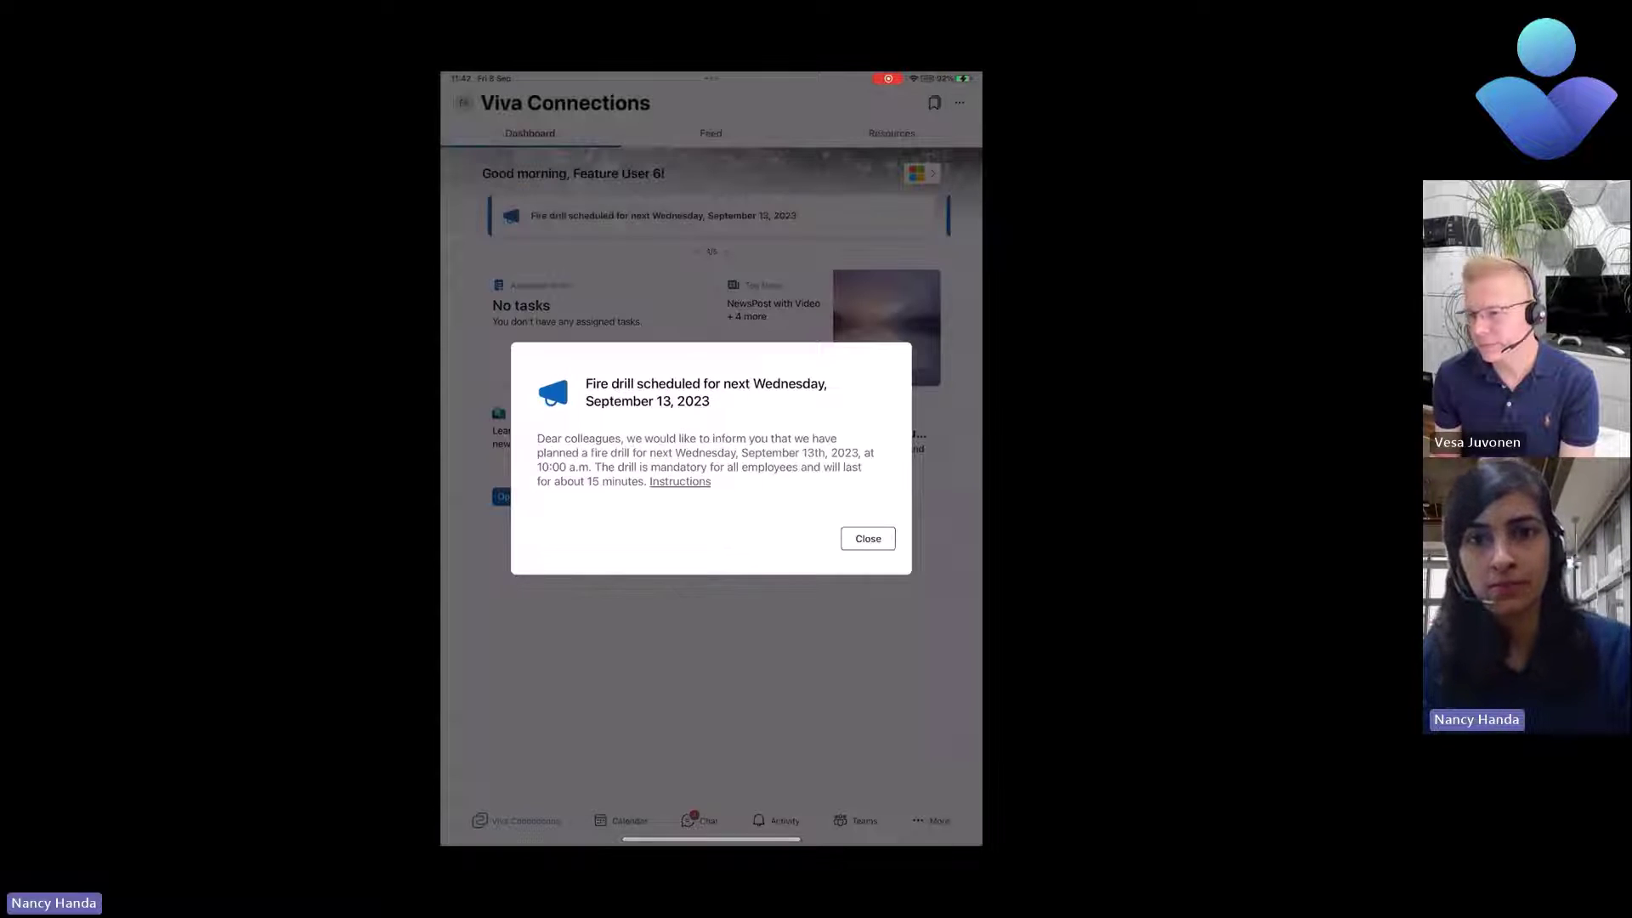
left_click(868, 538)
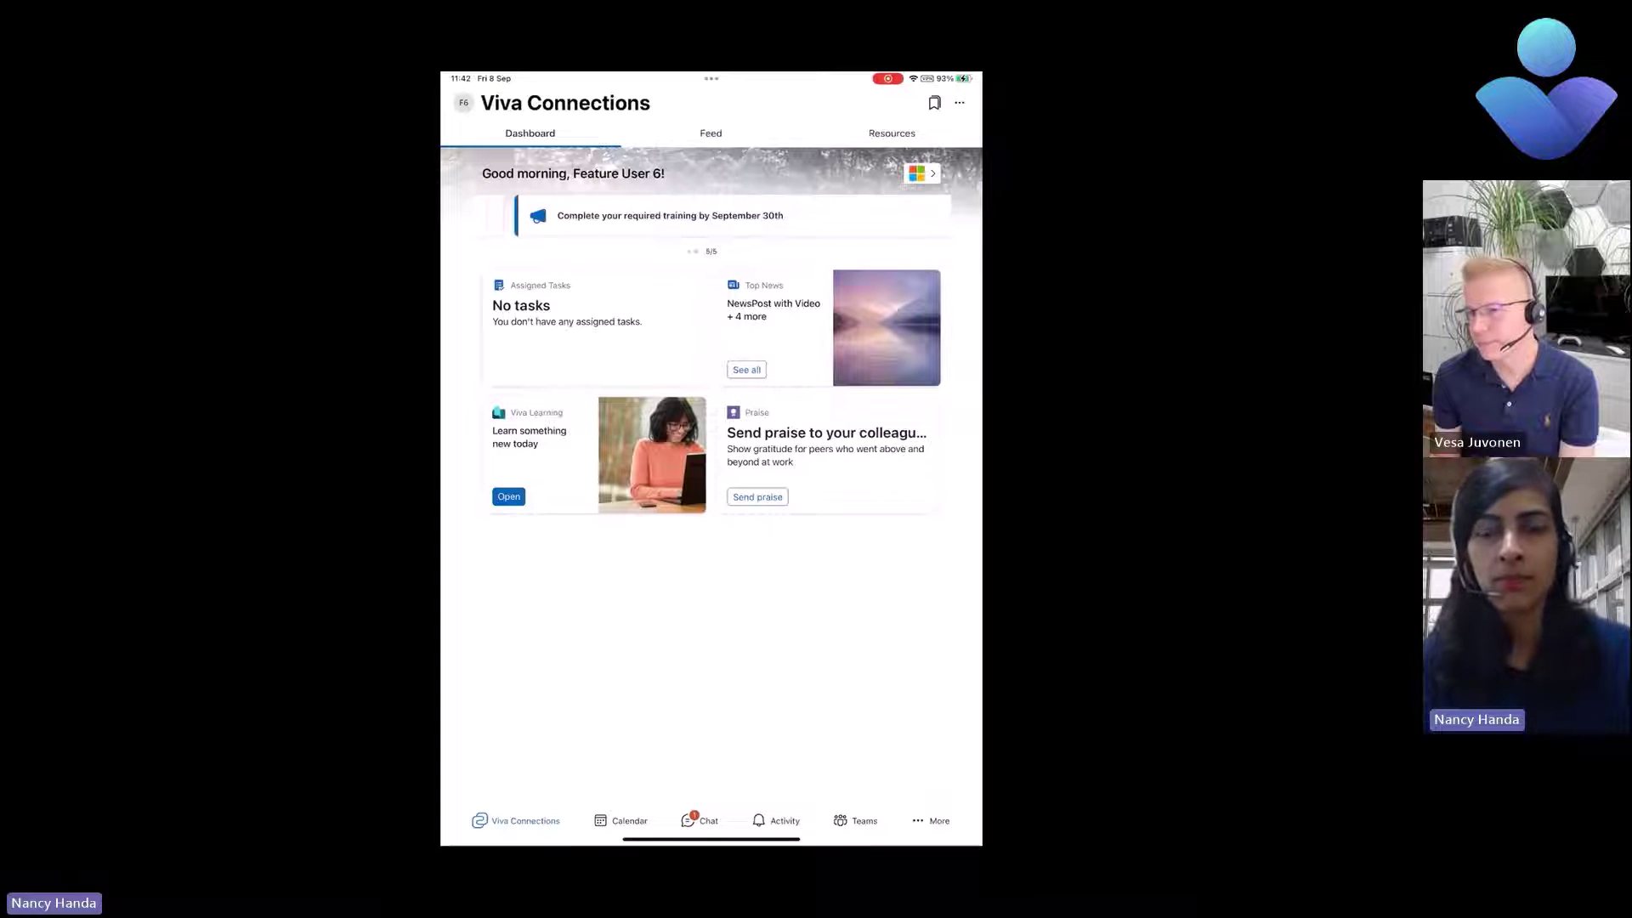
Open all announcements on the tablet, review the active ones, and dismiss "BOGO offer for customers - Important update!"
left_click(908, 215)
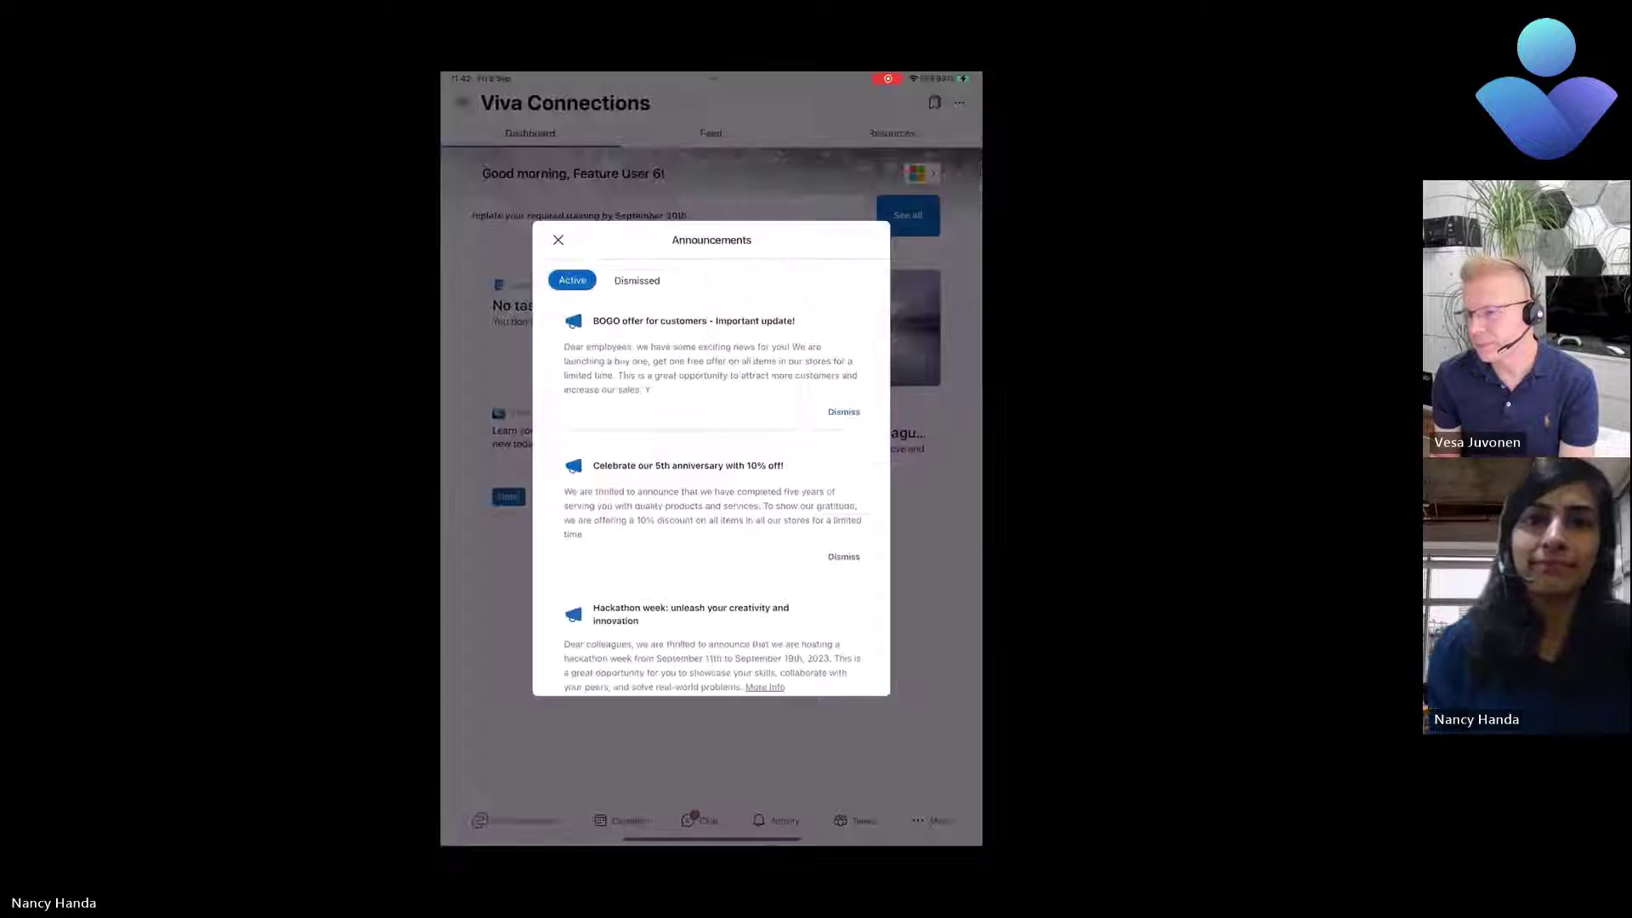
scroll(711, 485, "down", 5)
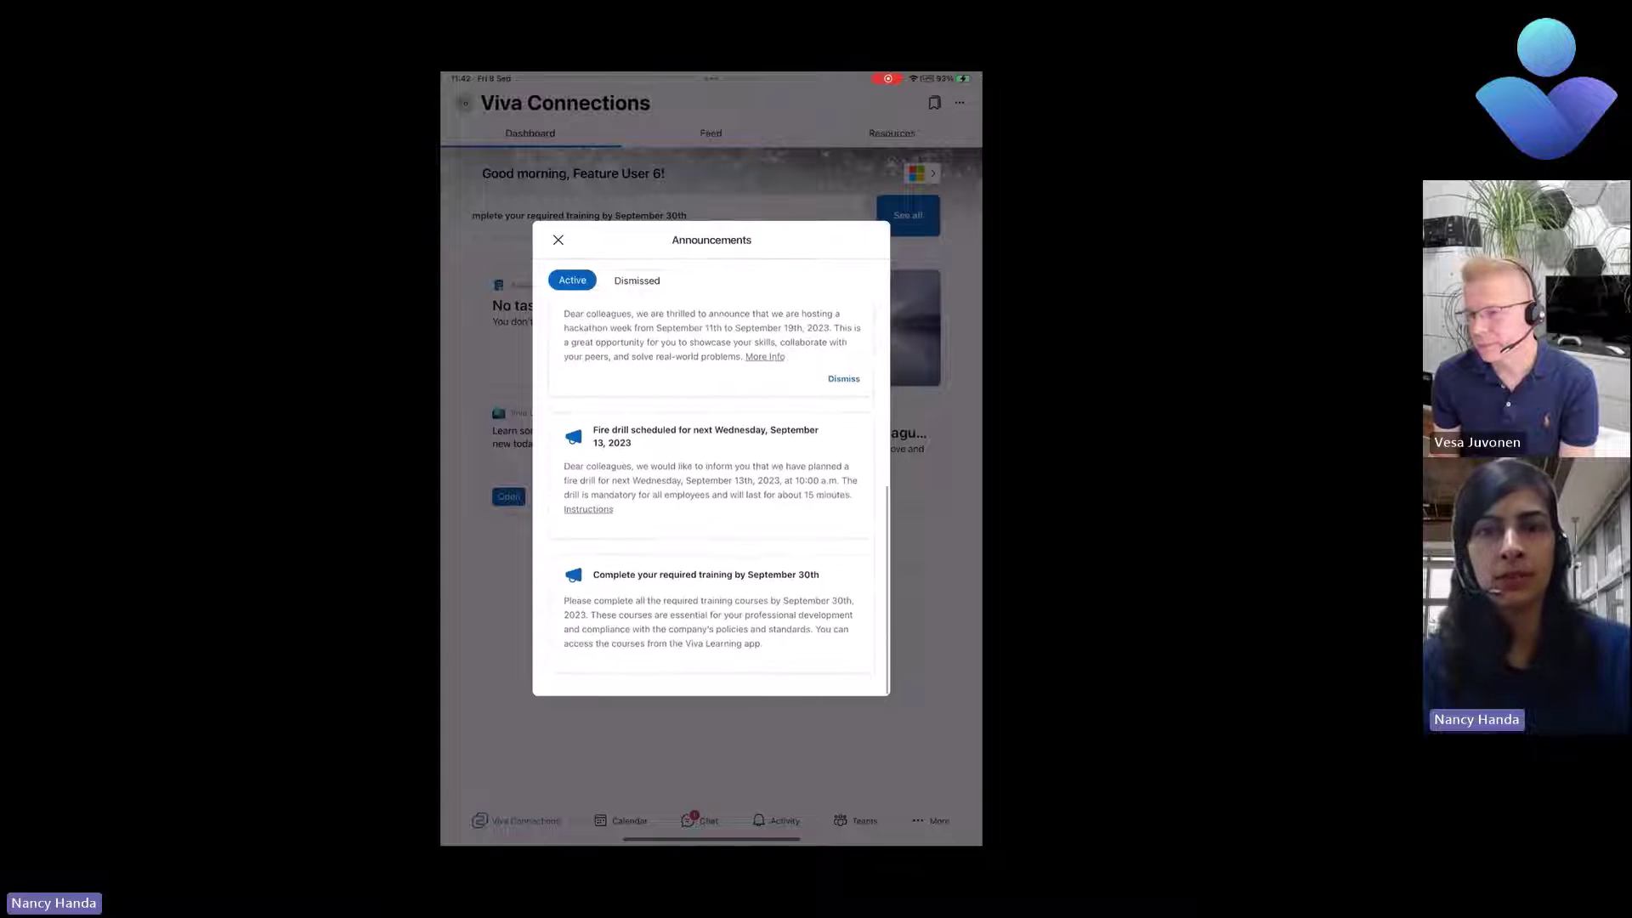
scroll(711, 485, "up", 10)
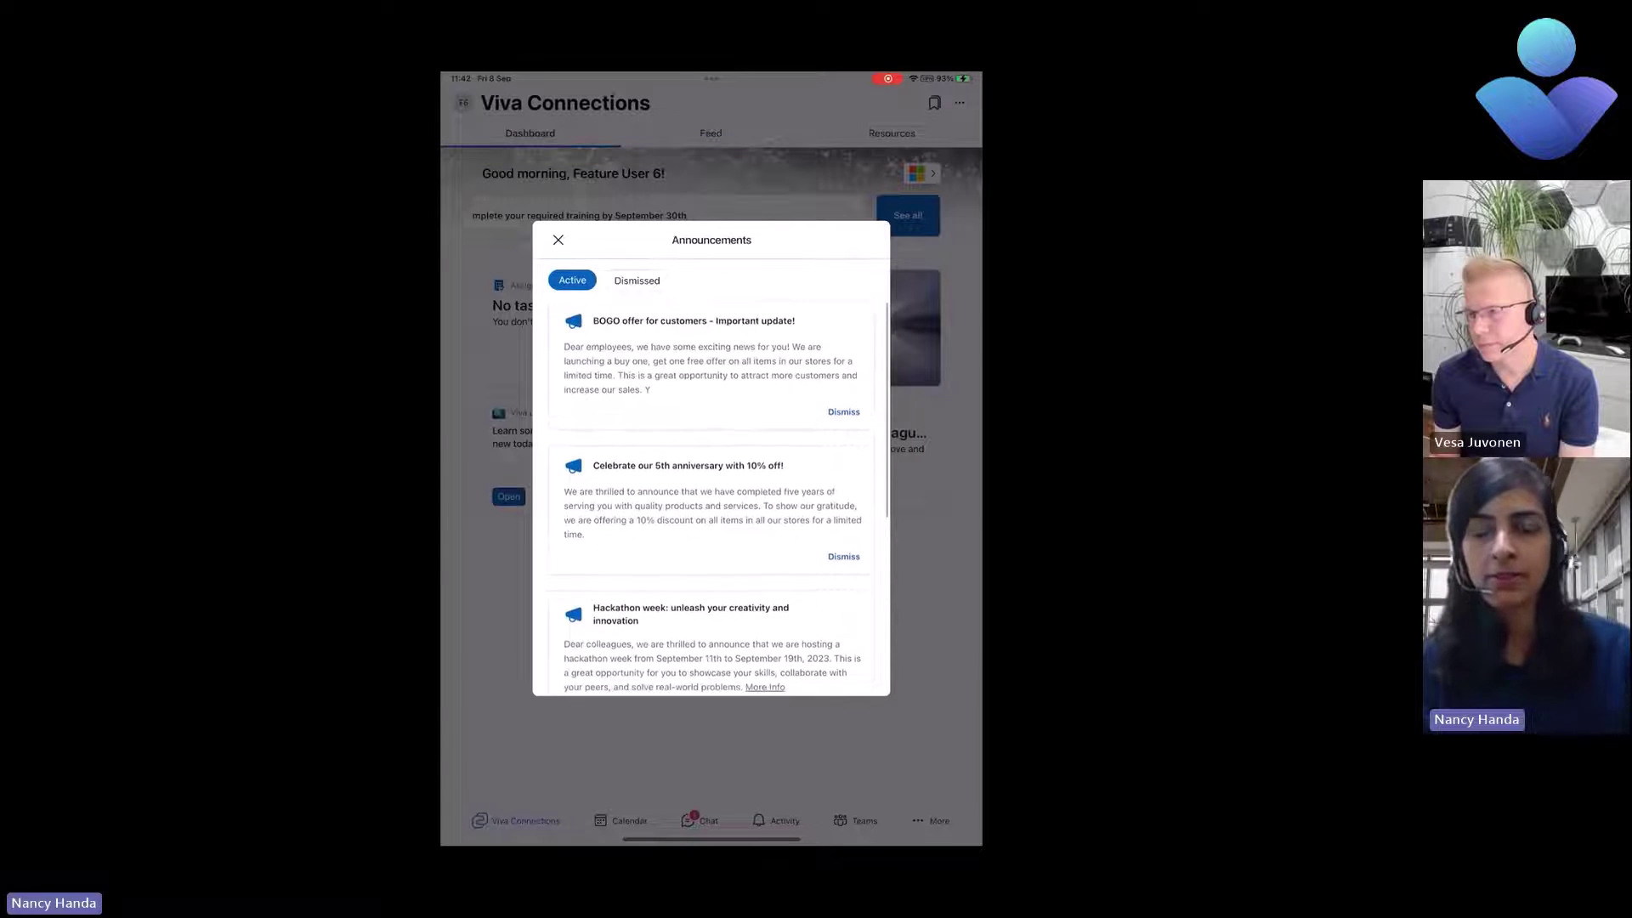
left_click(844, 411)
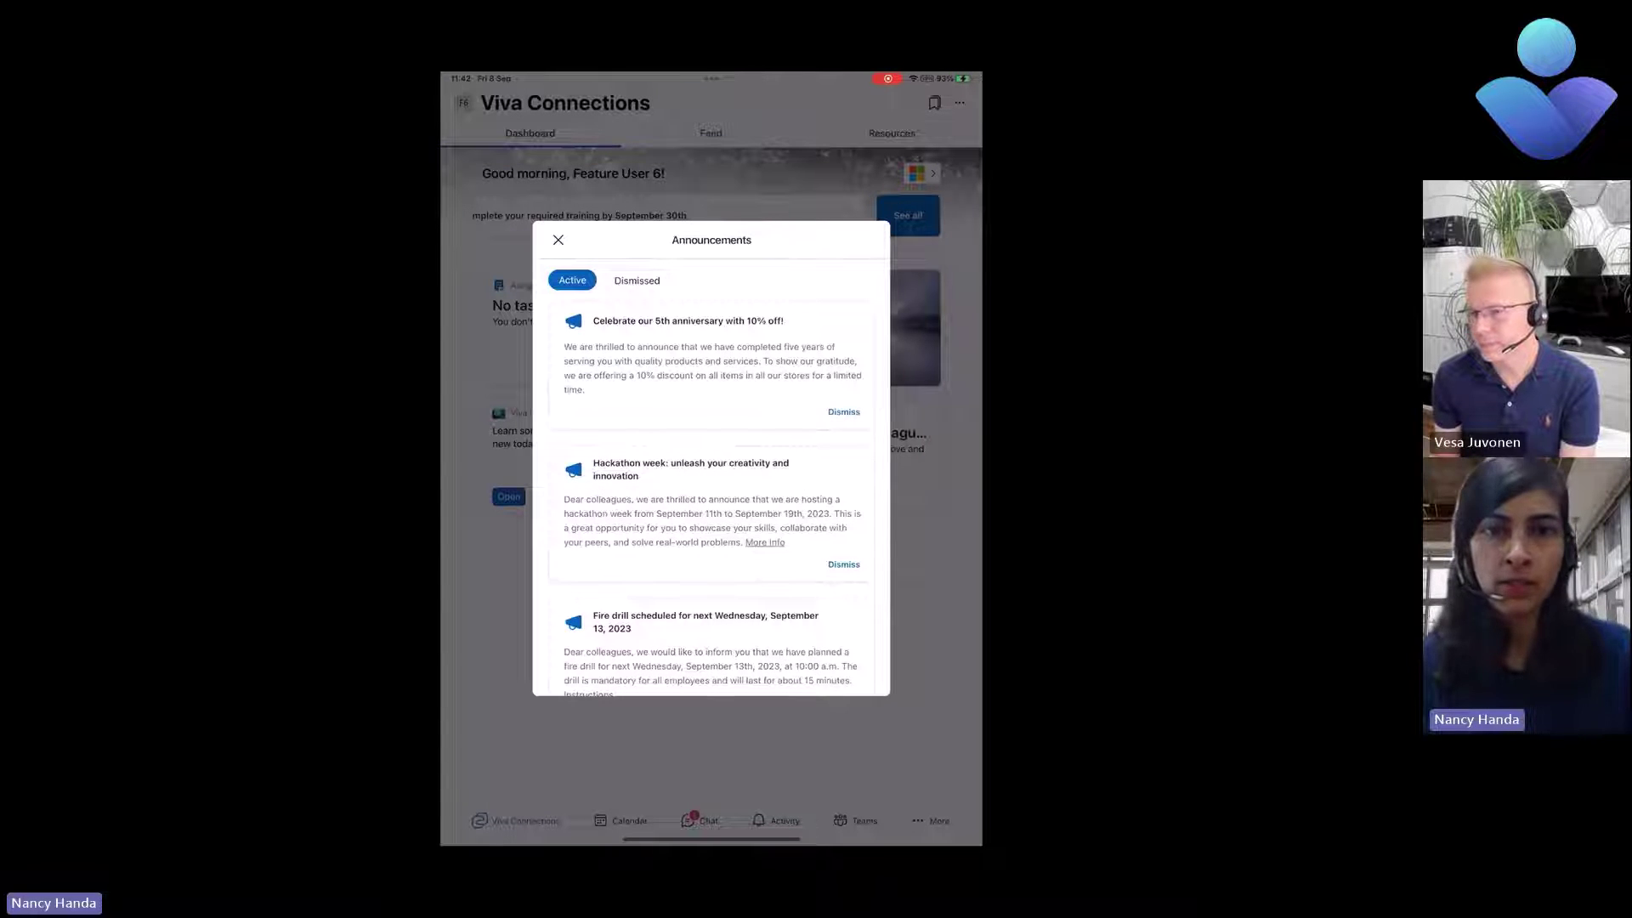
Review the dismissed announcements on the tablet and switch back to the active ones
left_click(637, 280)
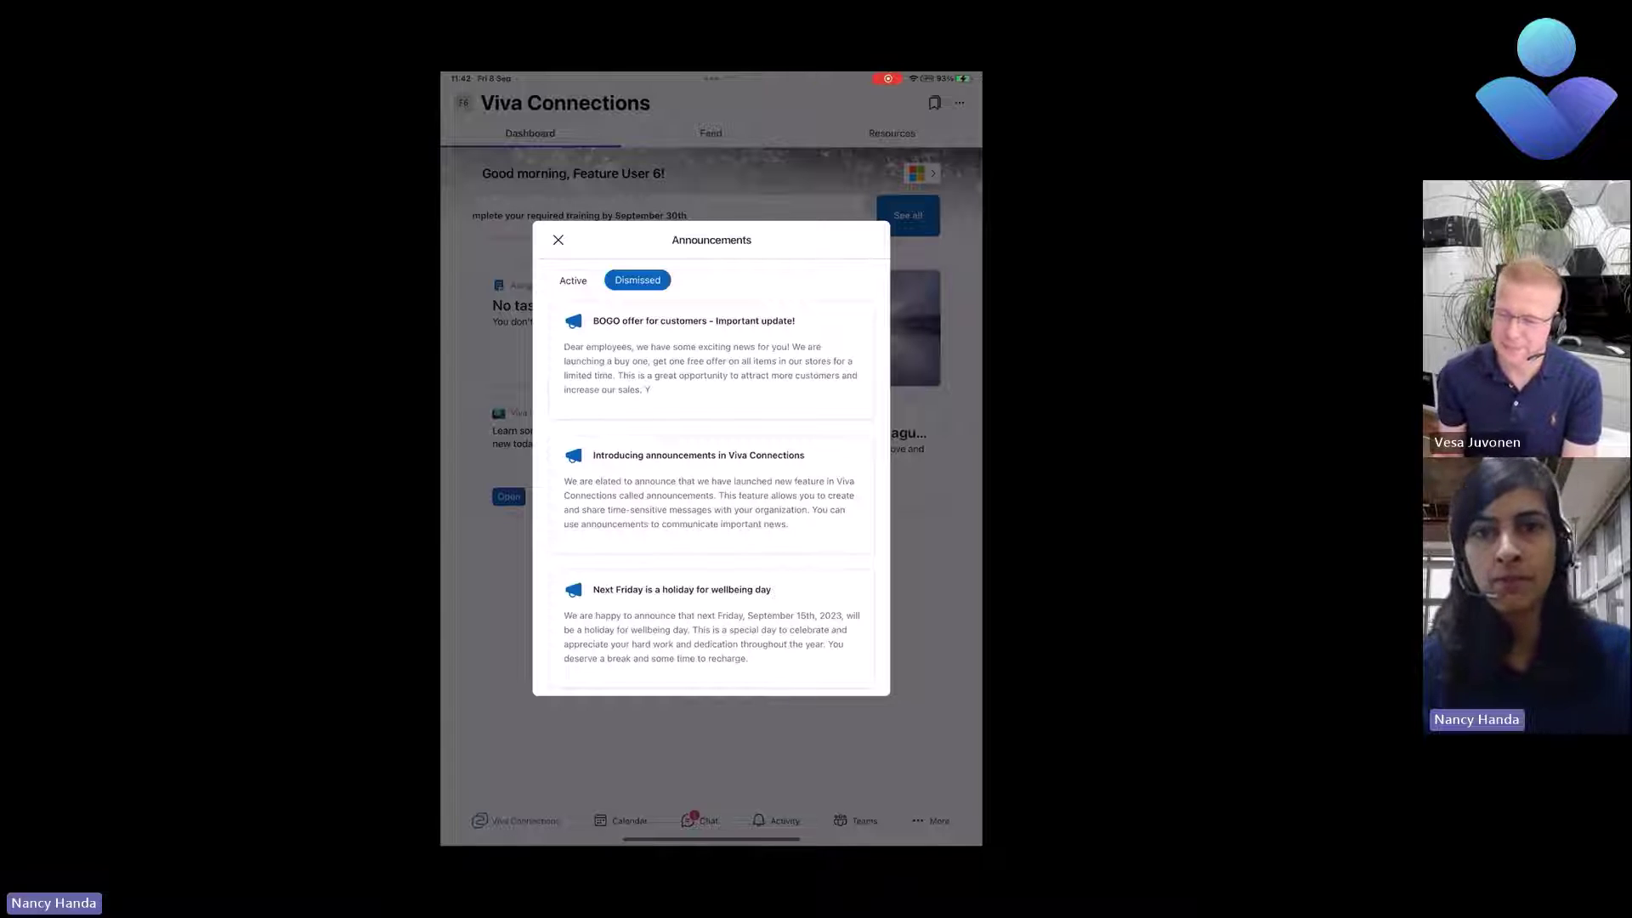
scroll(710, 485, "down", 5)
scroll(711, 485, "up", 5)
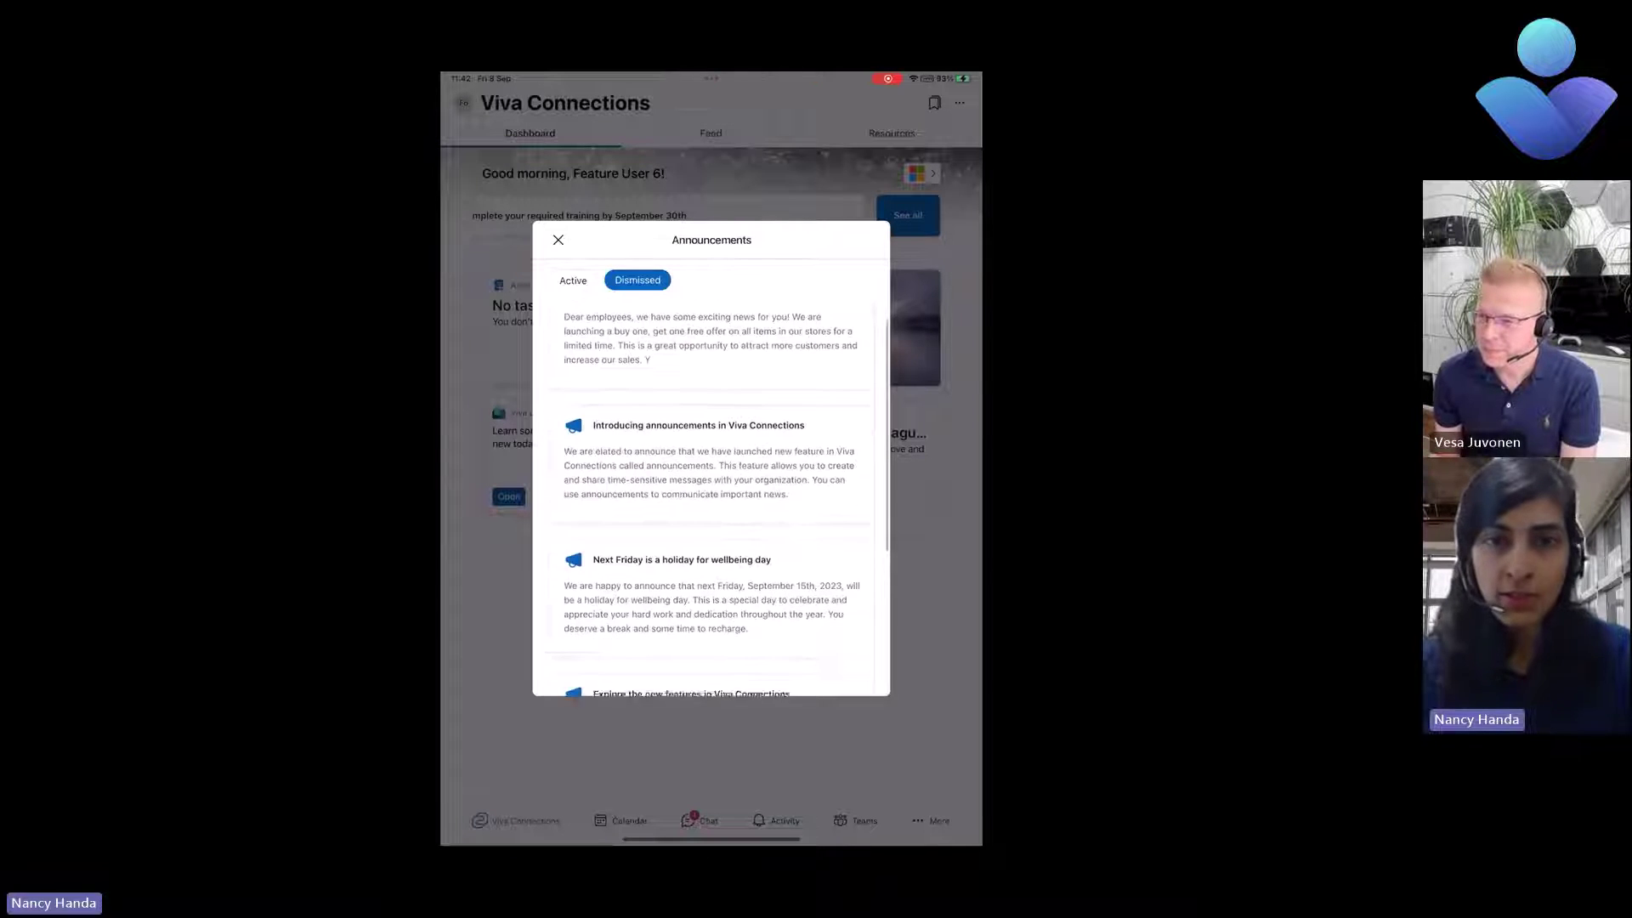
left_click(573, 280)
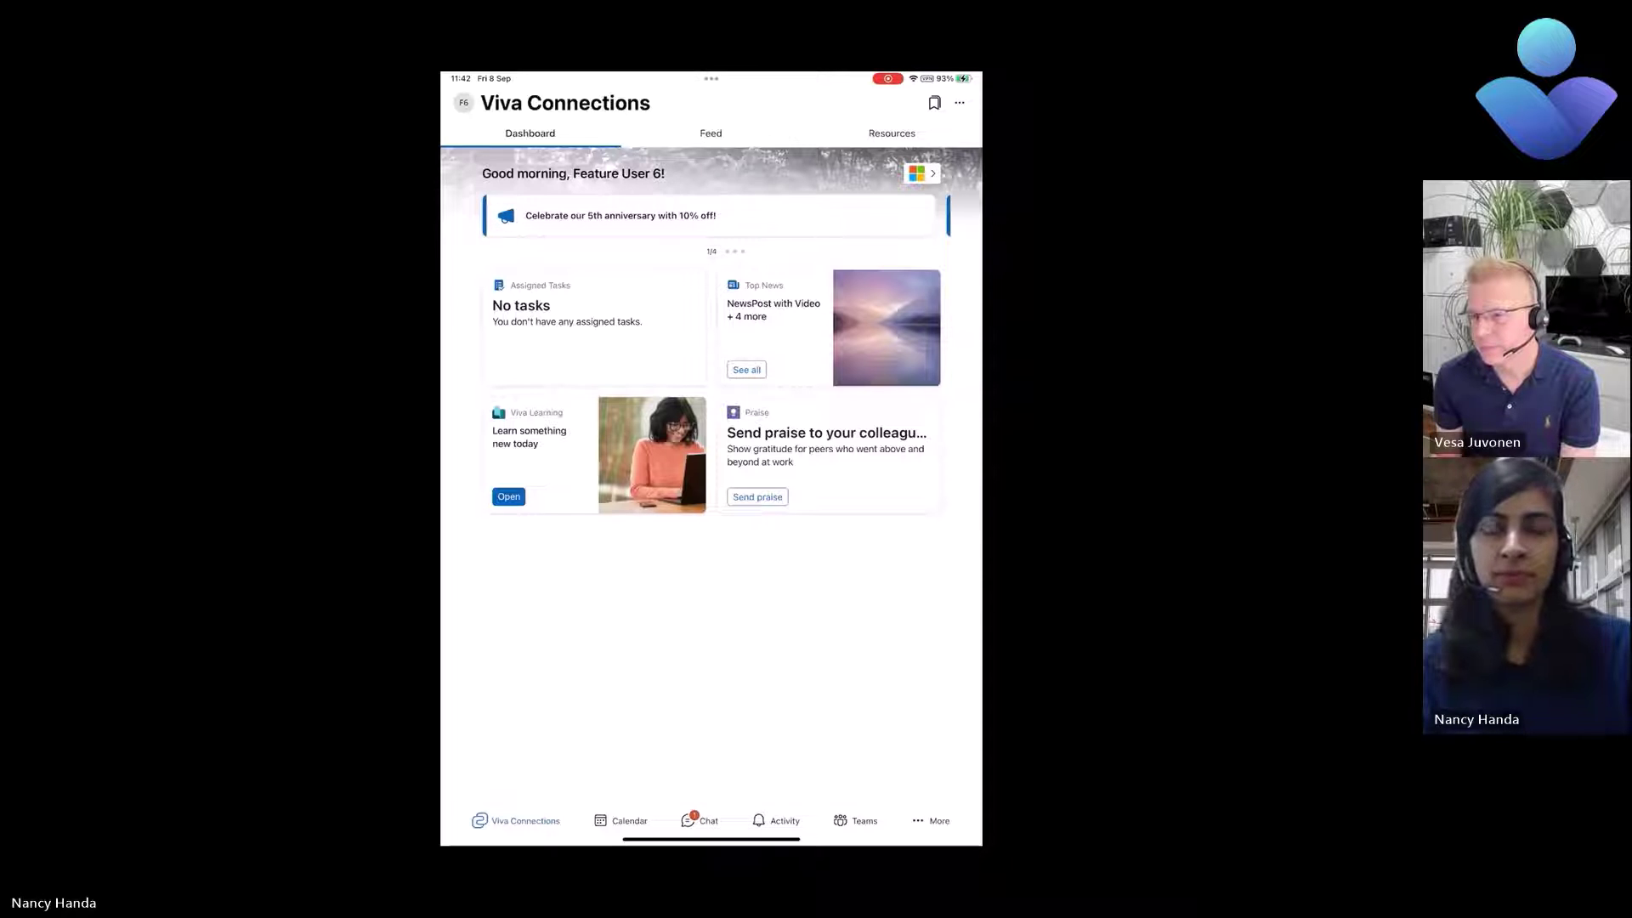
Open the Viva Connections notifications in Activity, view the "Celebrate our 5th anniversary with 10% off!" announcement, and return to the notifications
left_click(776, 820)
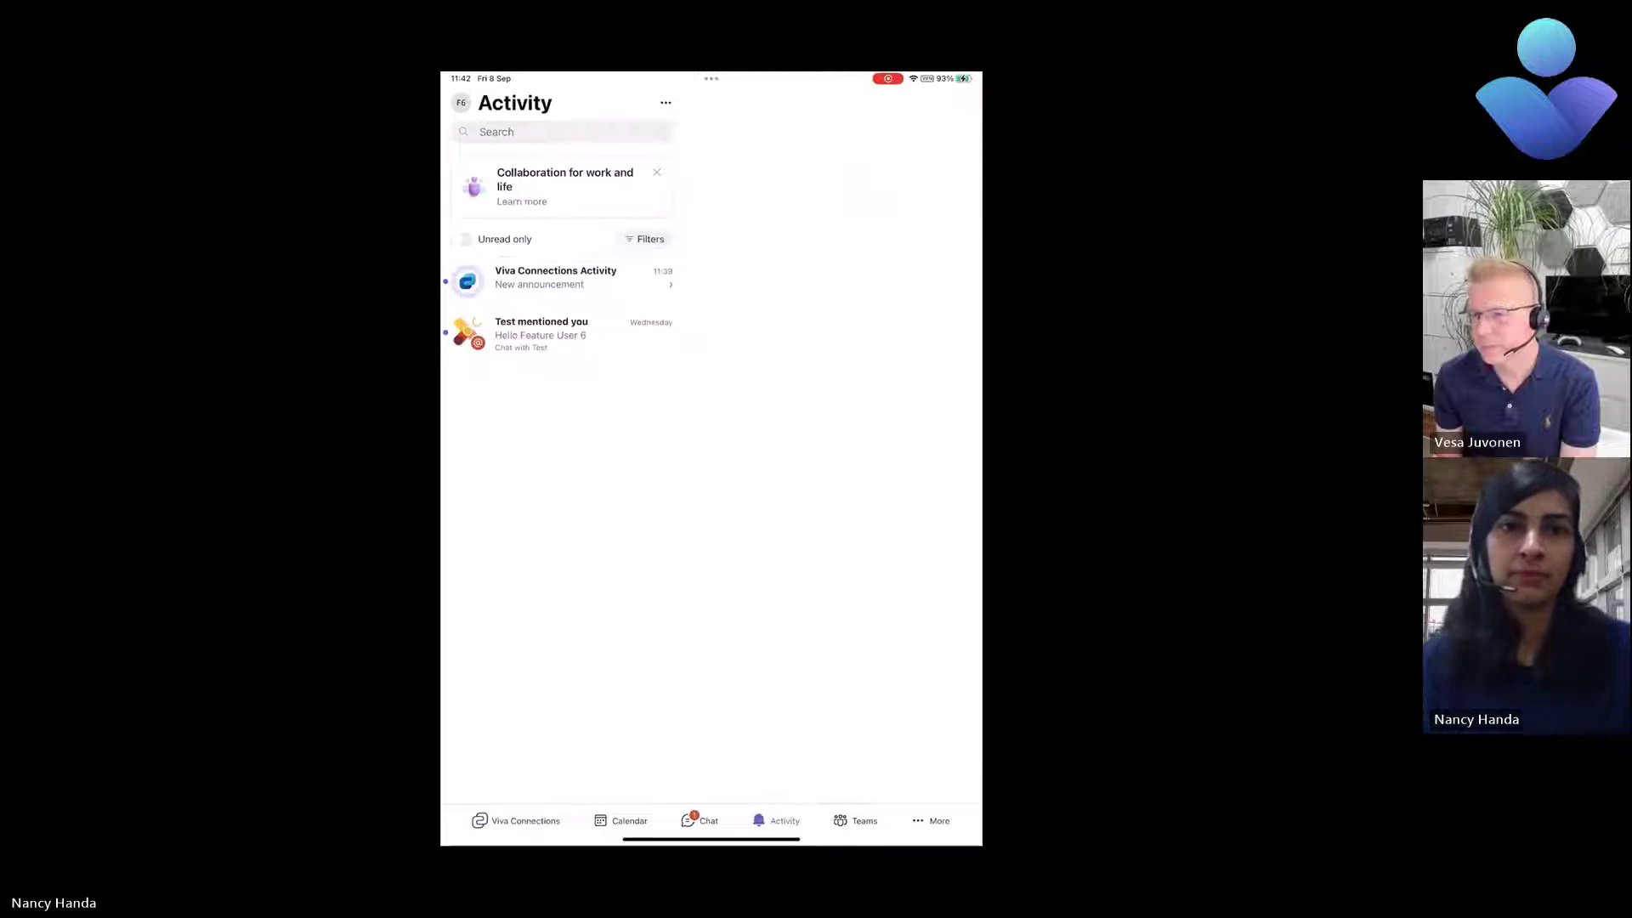
left_click(556, 278)
left_click(571, 211)
left_click(867, 538)
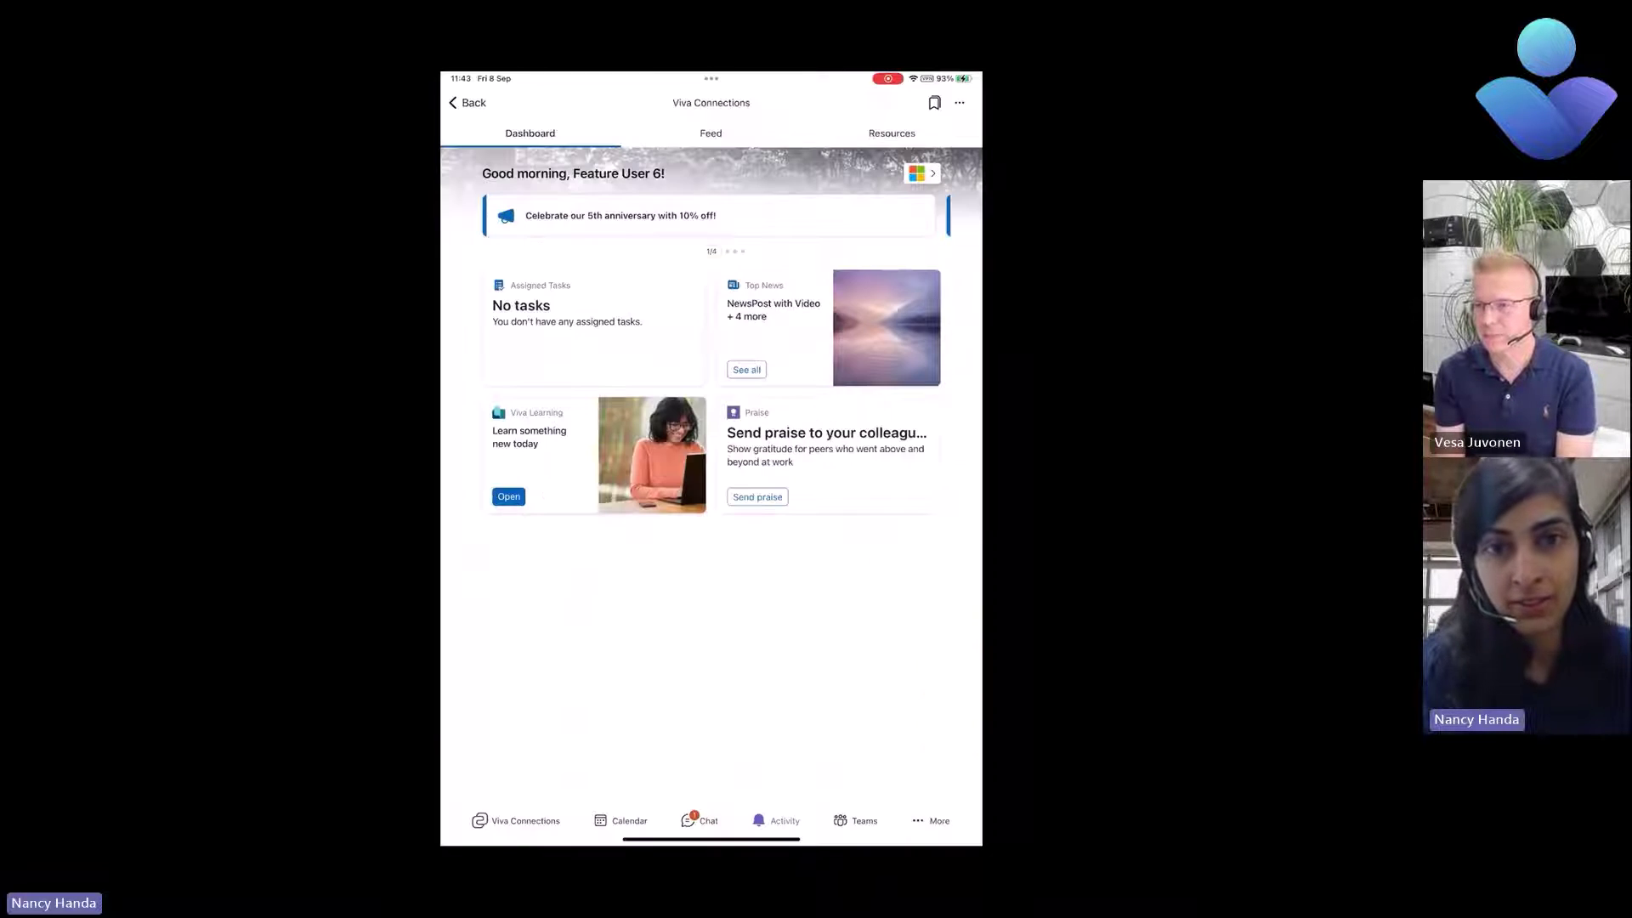
left_click(467, 102)
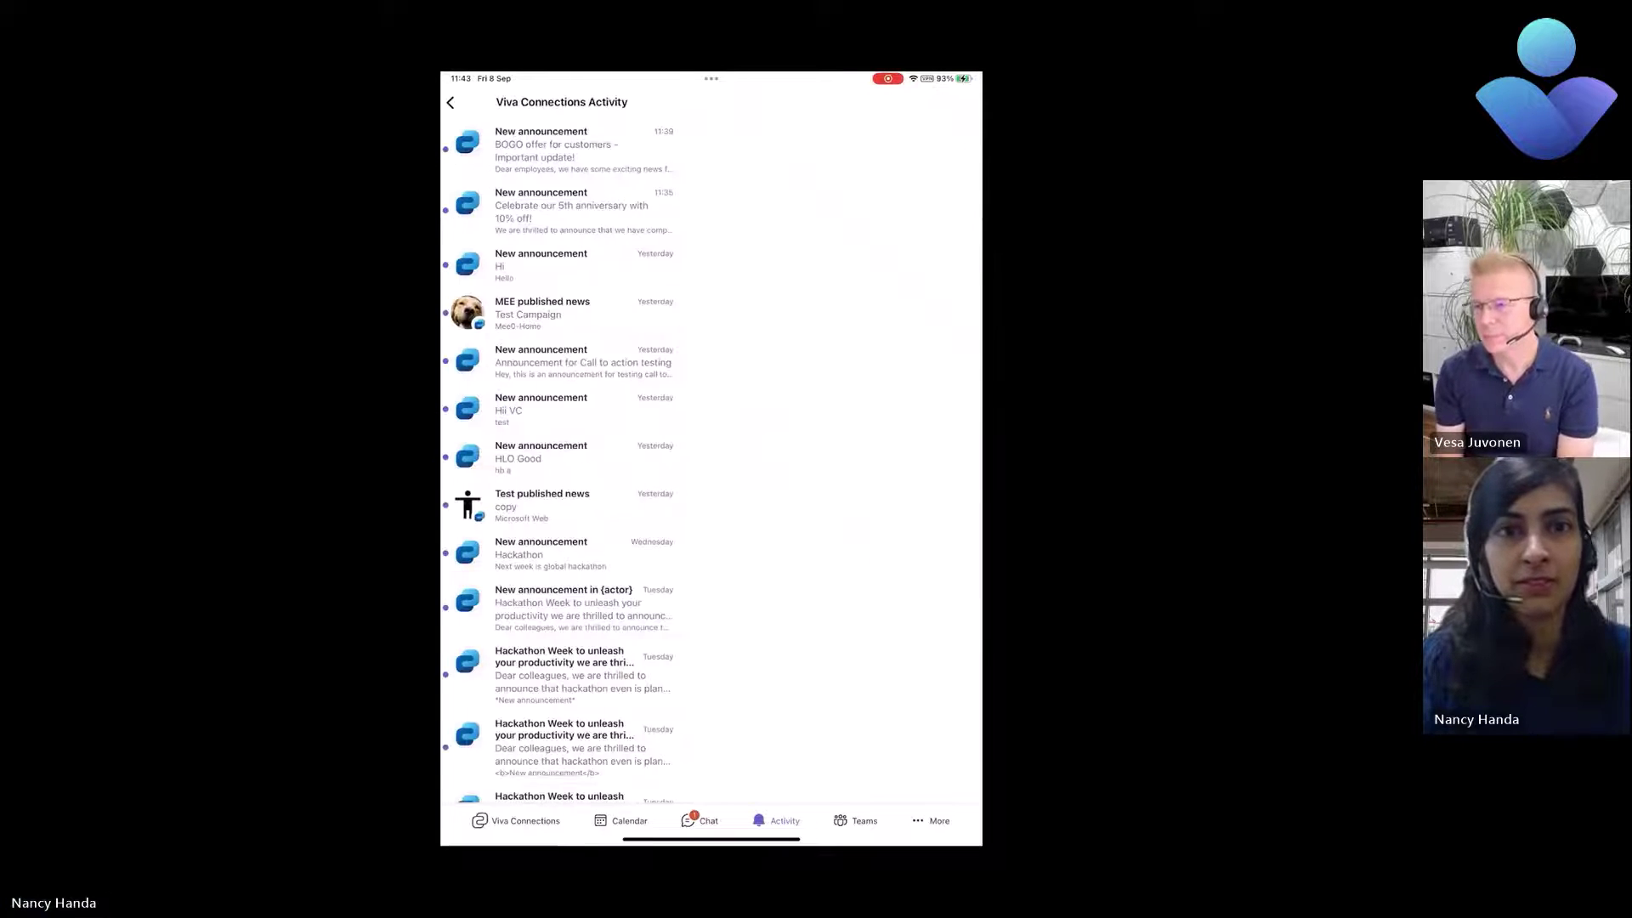
View the "Announcement for Call to action testing" notification, close it, and open "Hackathon week: unleash your creativity and innovation" from the notifications list
left_click(583, 362)
left_click(867, 538)
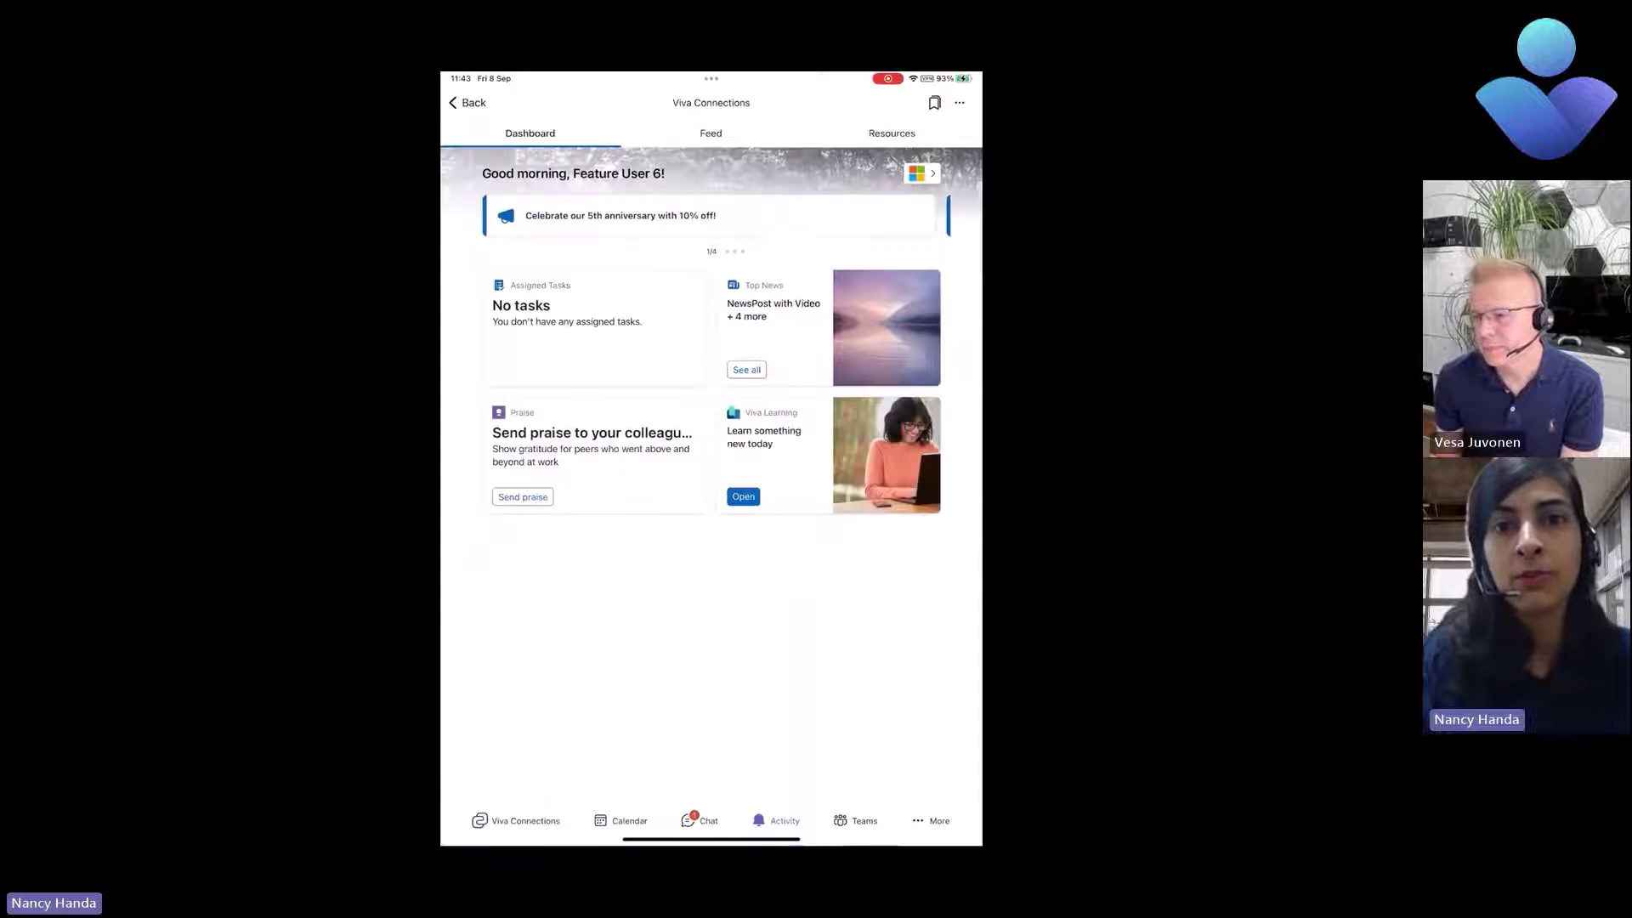
left_click(466, 102)
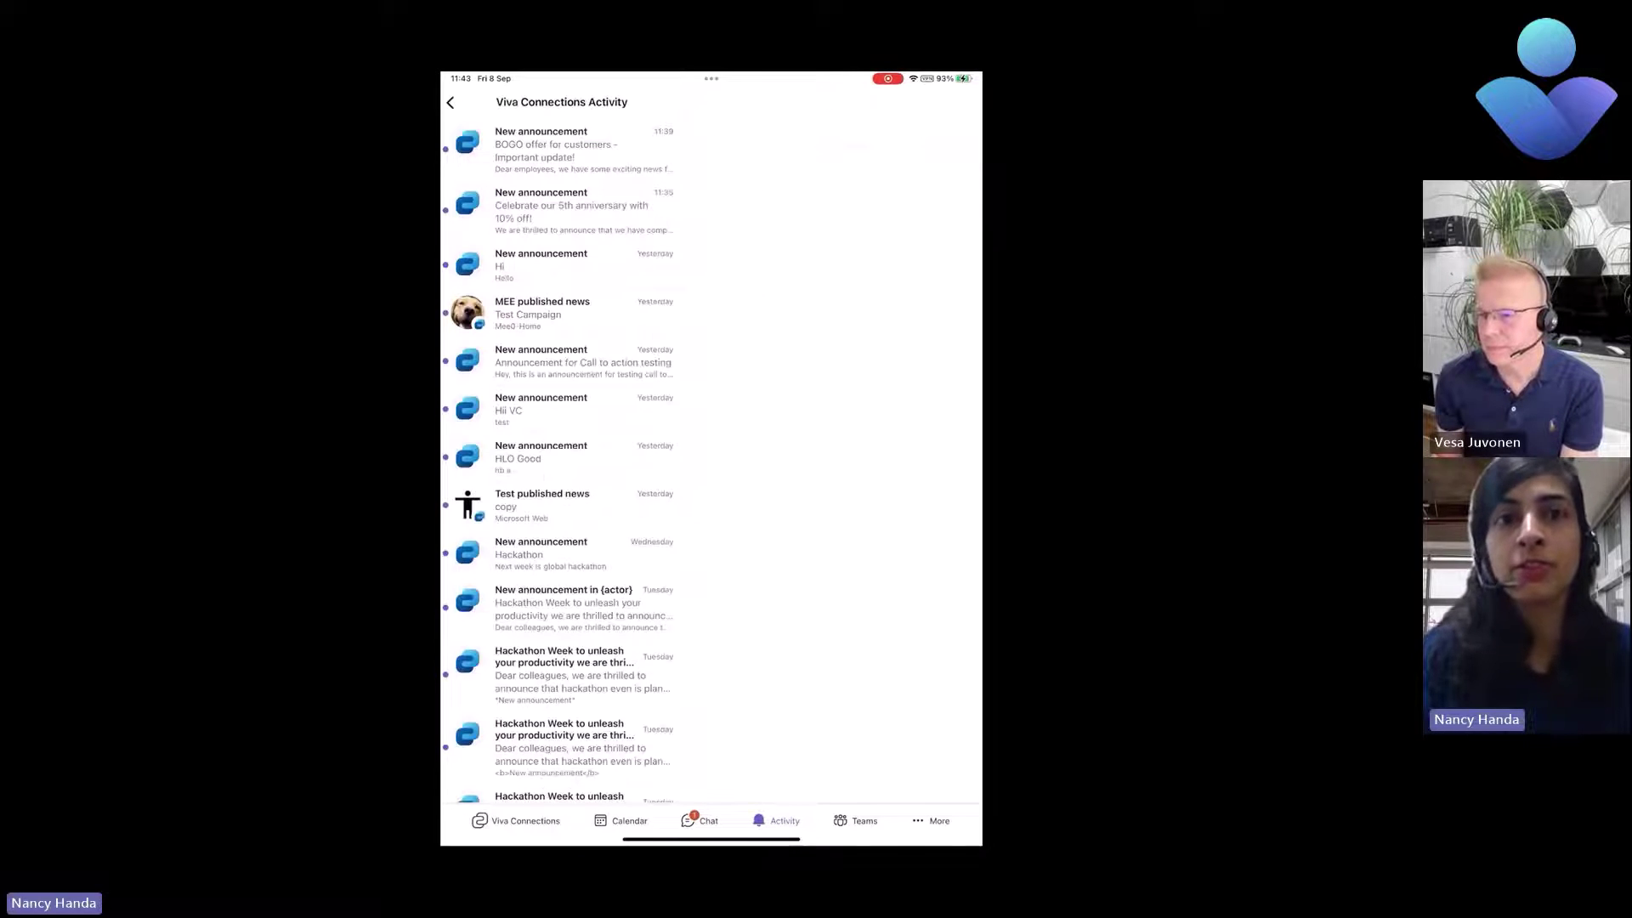
scroll(561, 459, "down", 5)
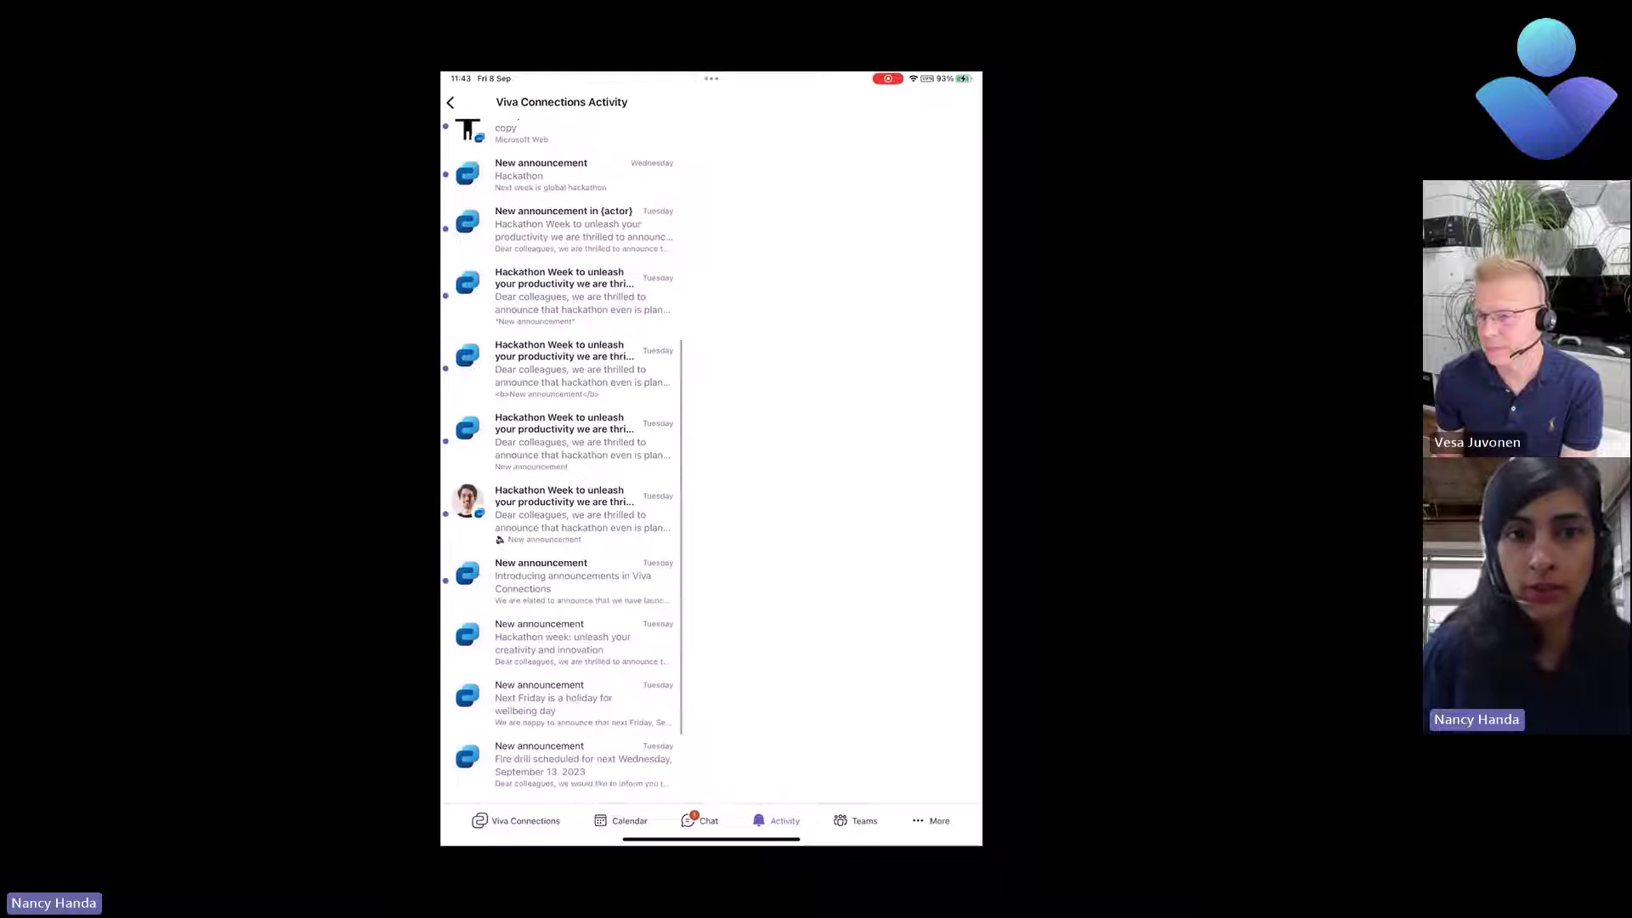
left_click(563, 637)
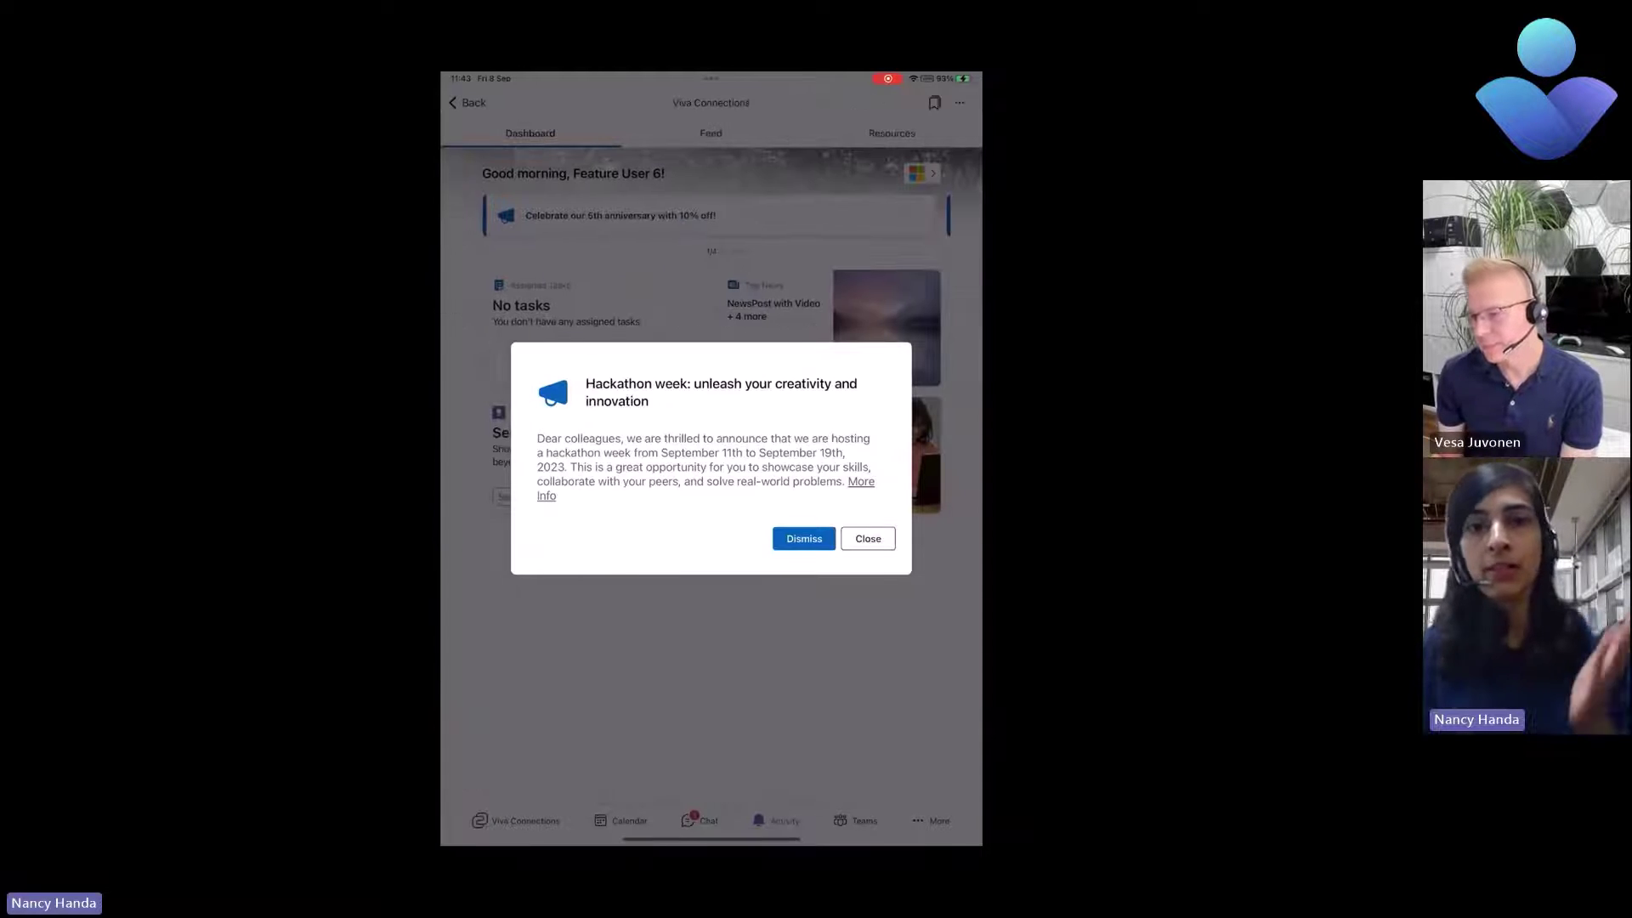